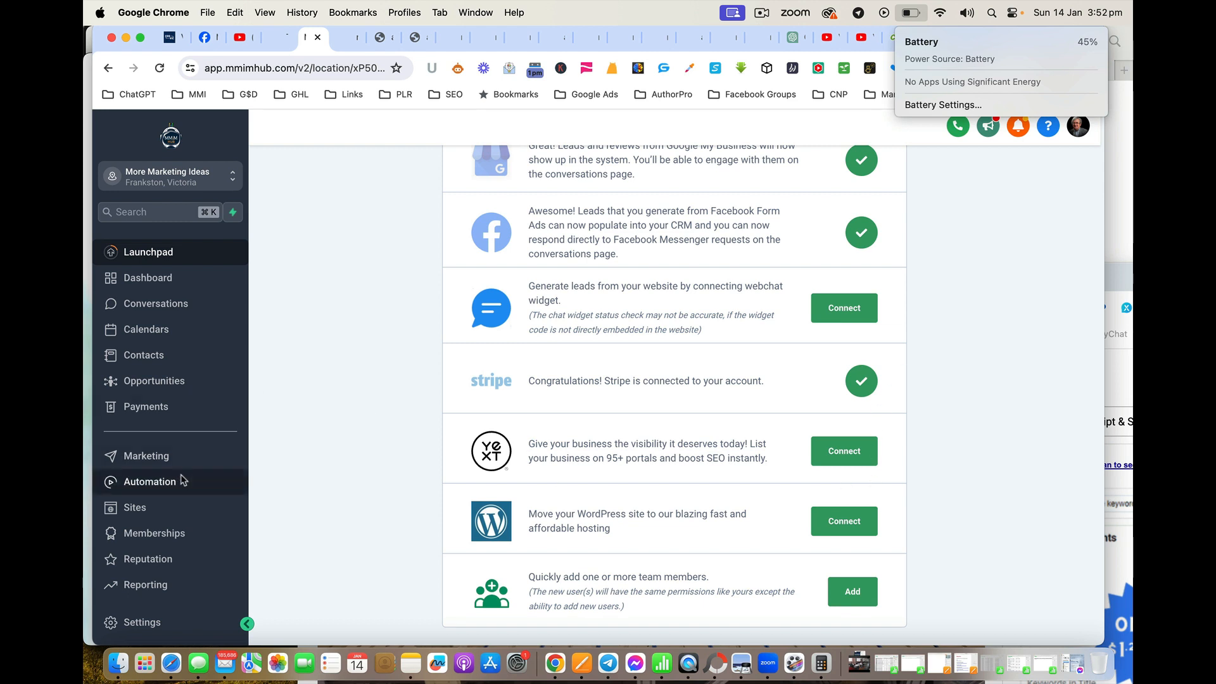
Step: Create a new automation workflow from scratch inside the Lead Magnets folder
click(150, 484)
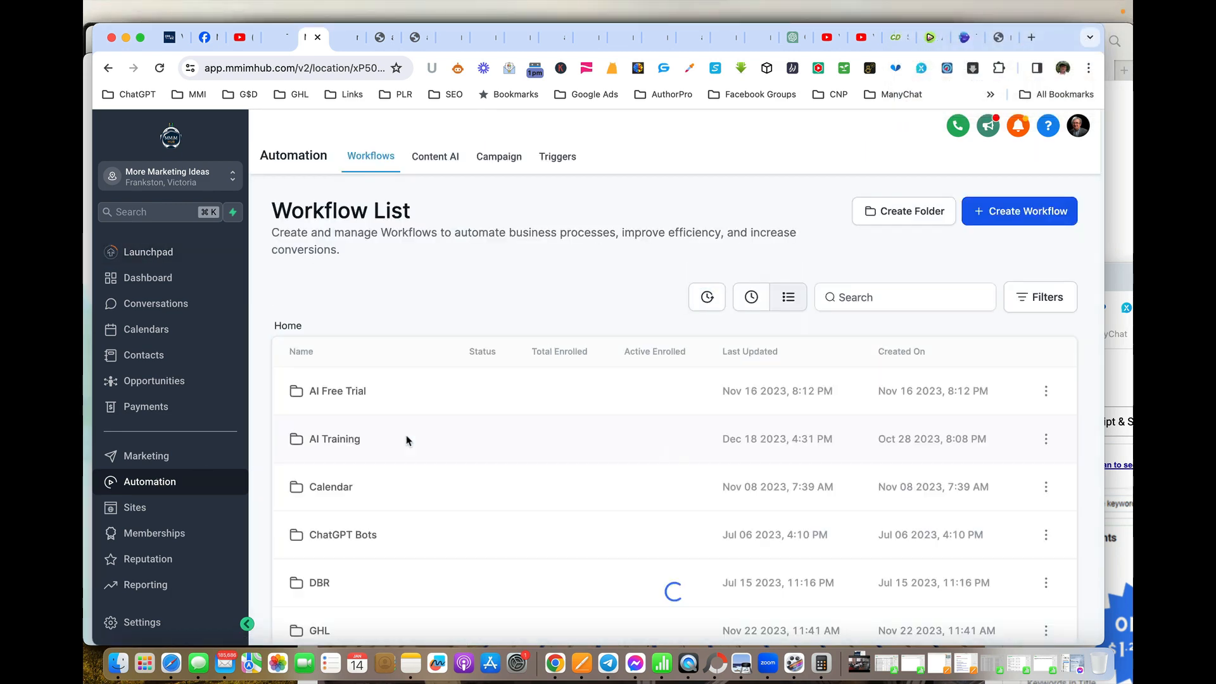
scroll(407, 440, down, 5)
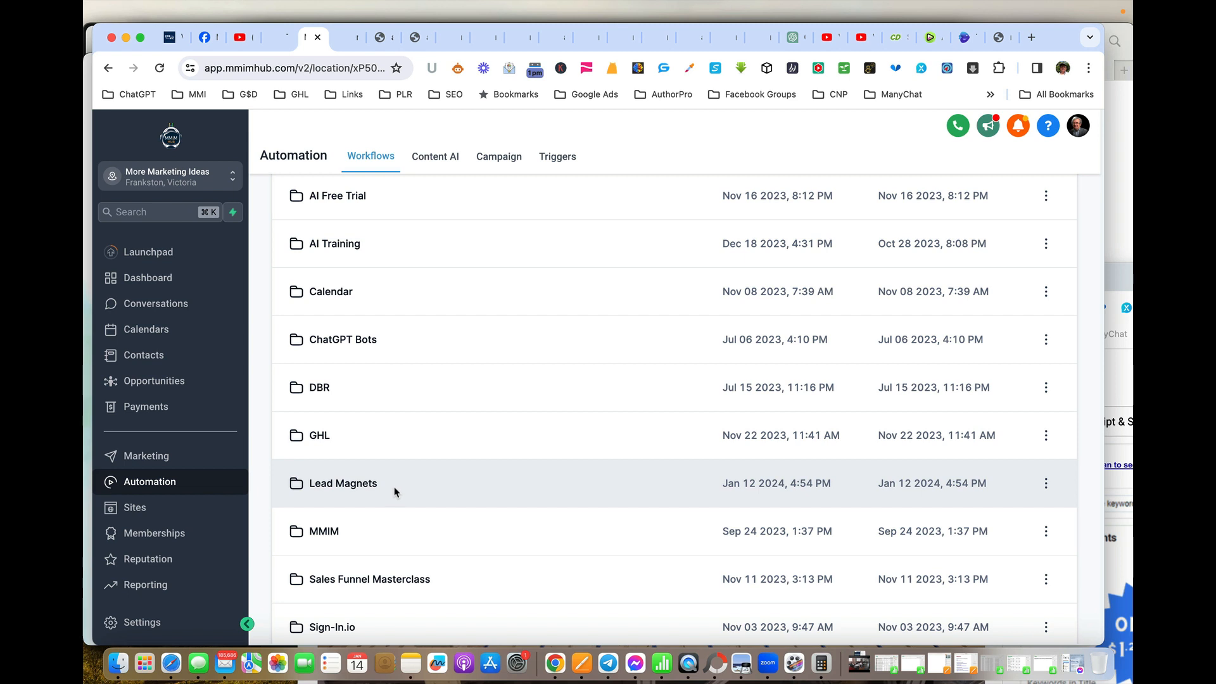
click(301, 486)
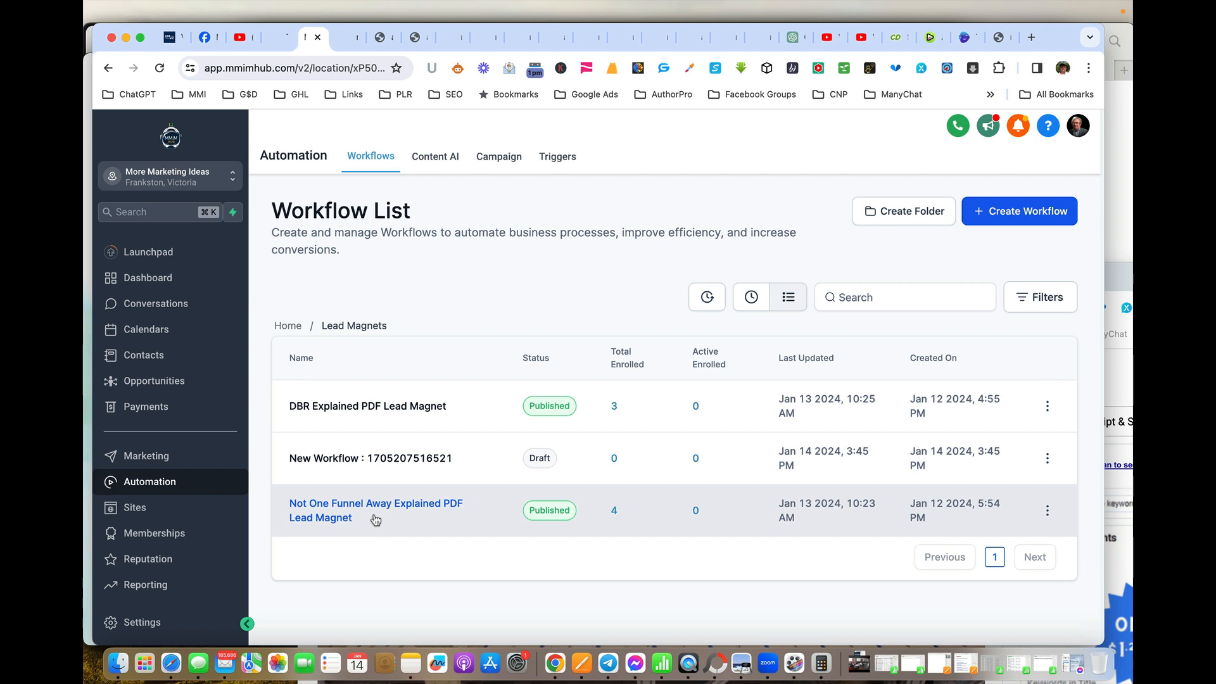
click(1026, 215)
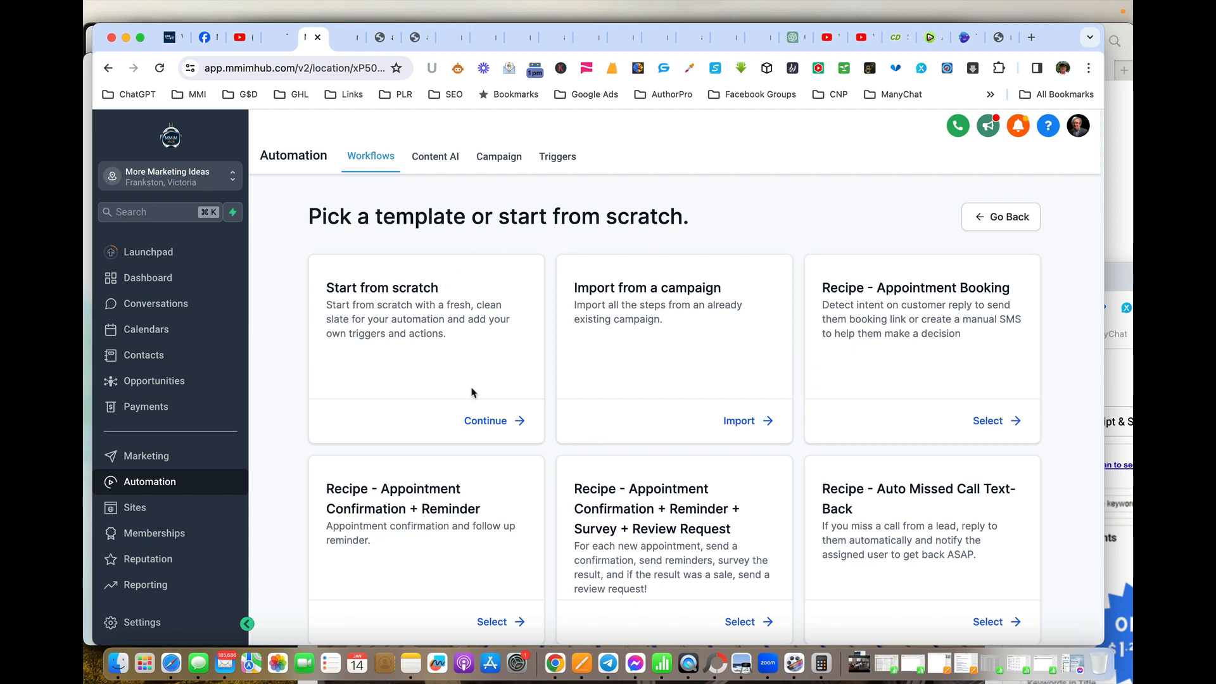
click(485, 424)
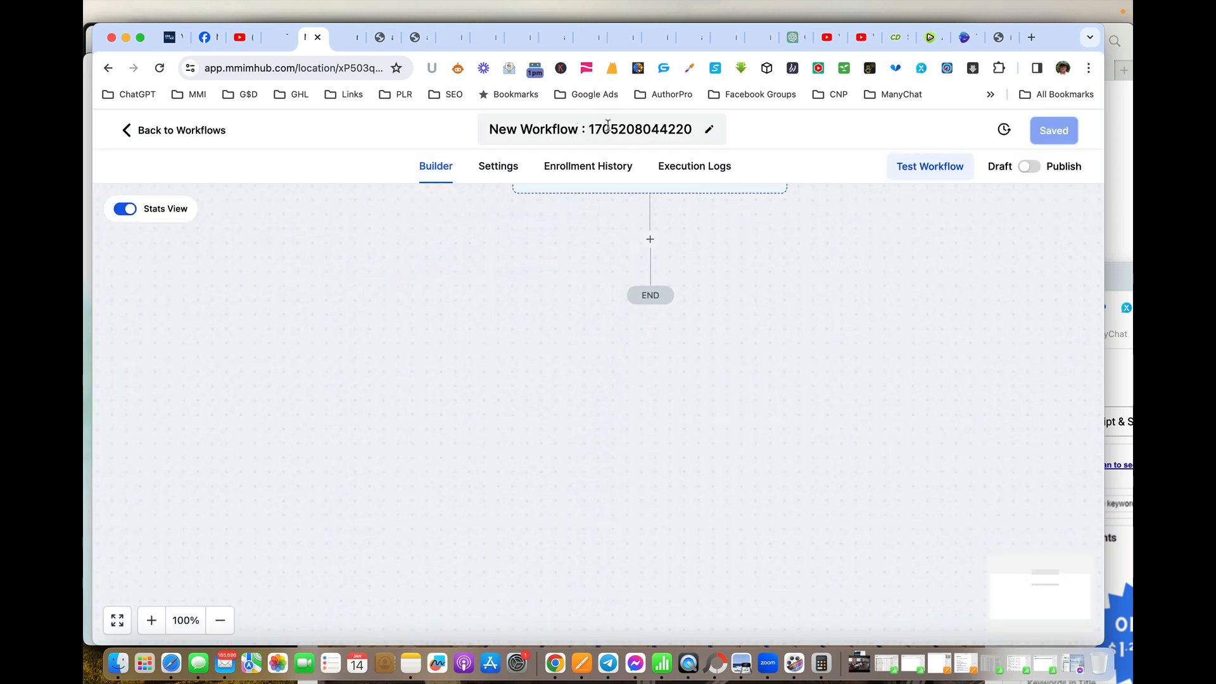
Step: Rename the new workflow as "Requested More GHL Videos"
click(691, 130)
drag(690, 130, 485, 133)
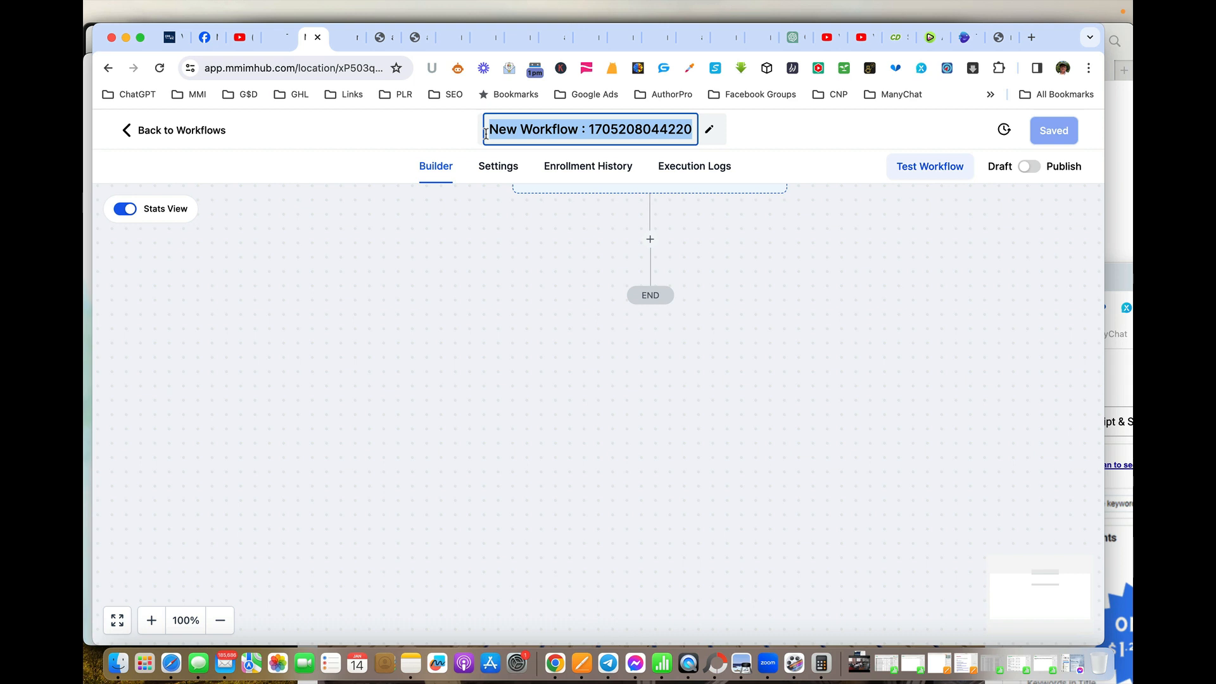
text(REq)
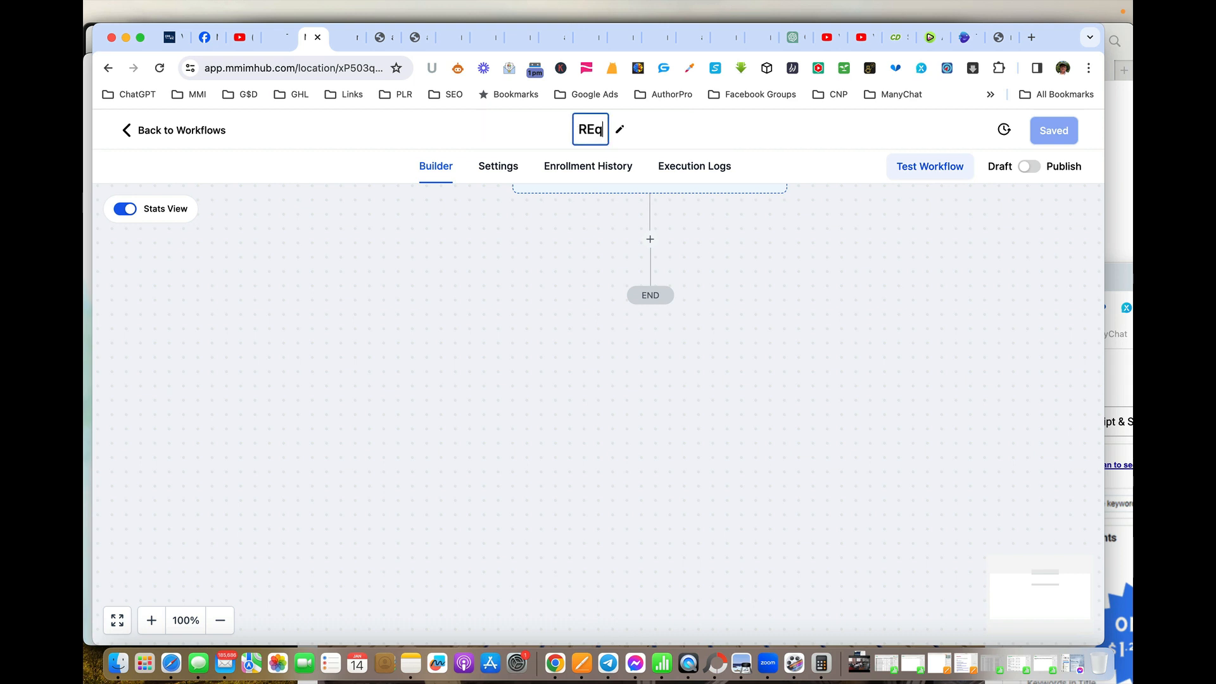
text(uested)
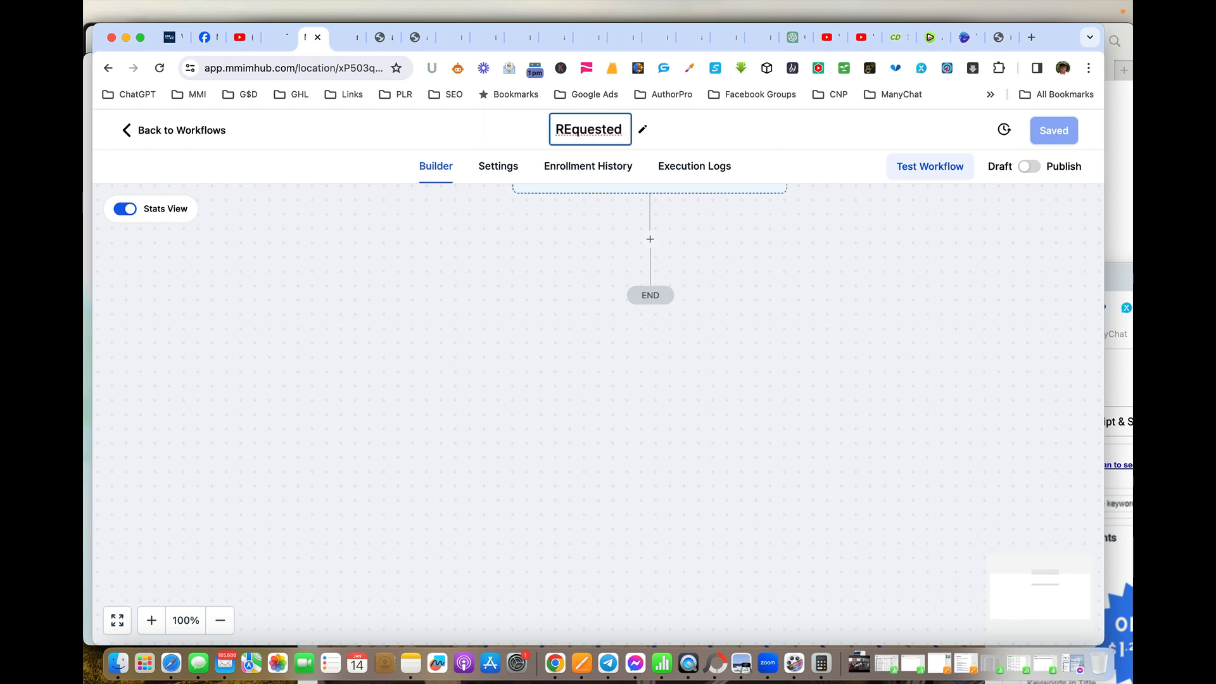
text( More GH)
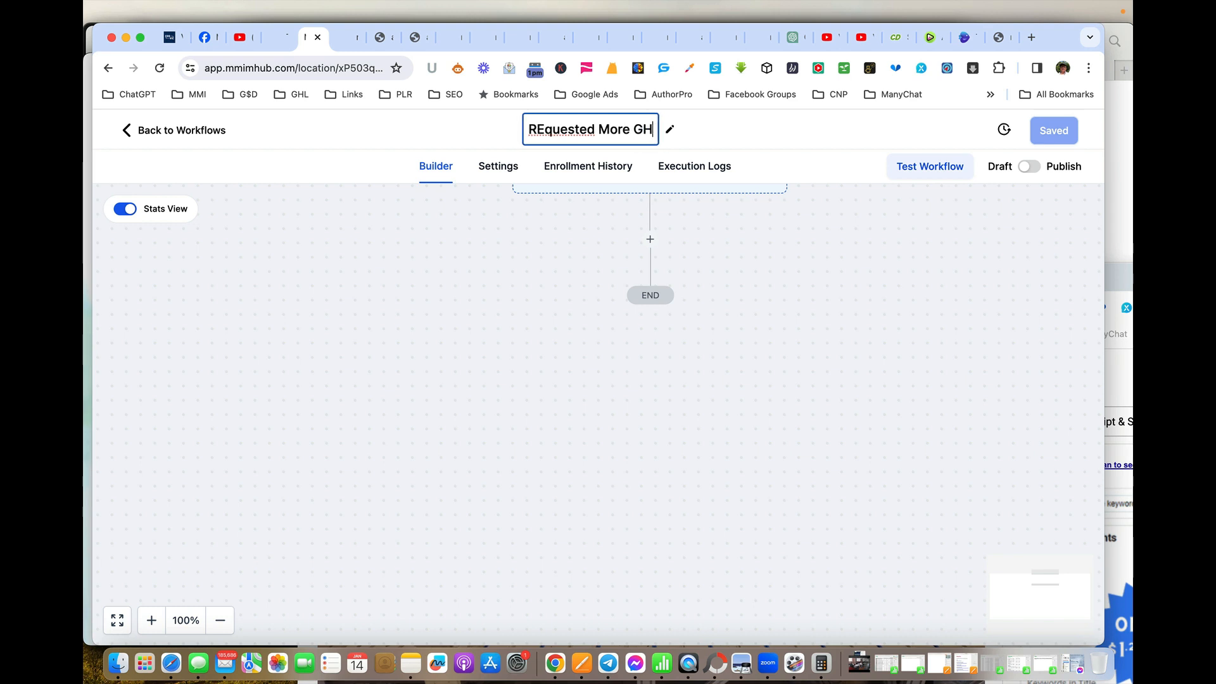
text(L Videos)
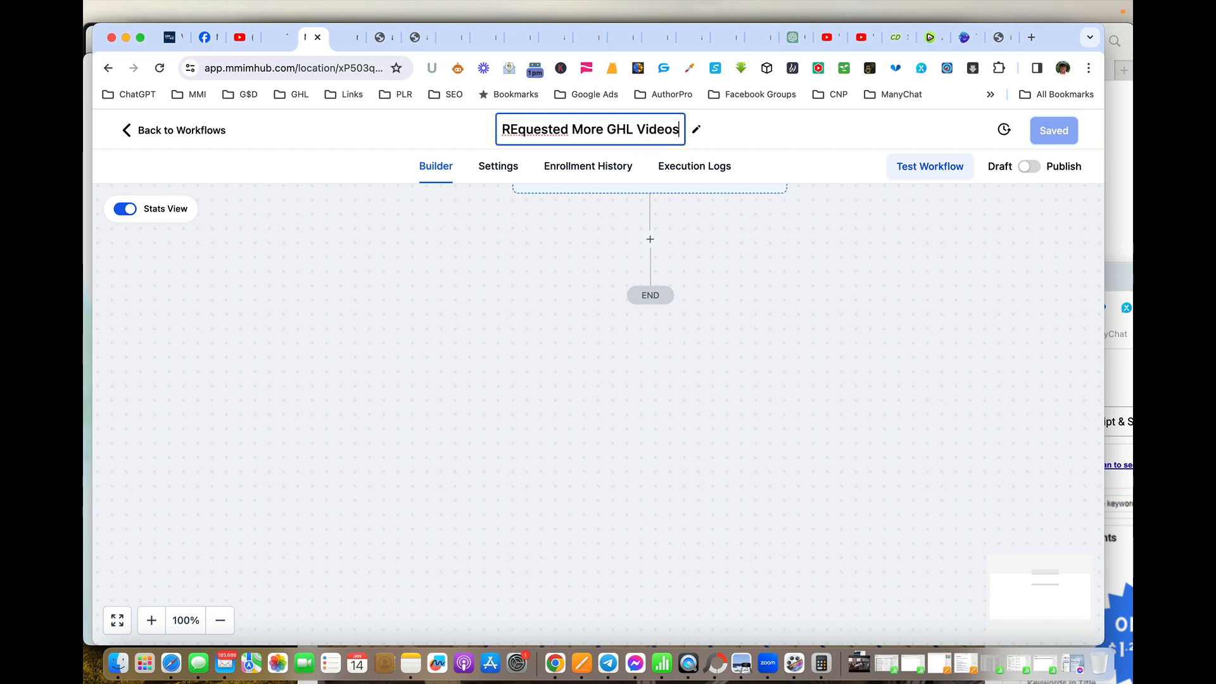
click(518, 130)
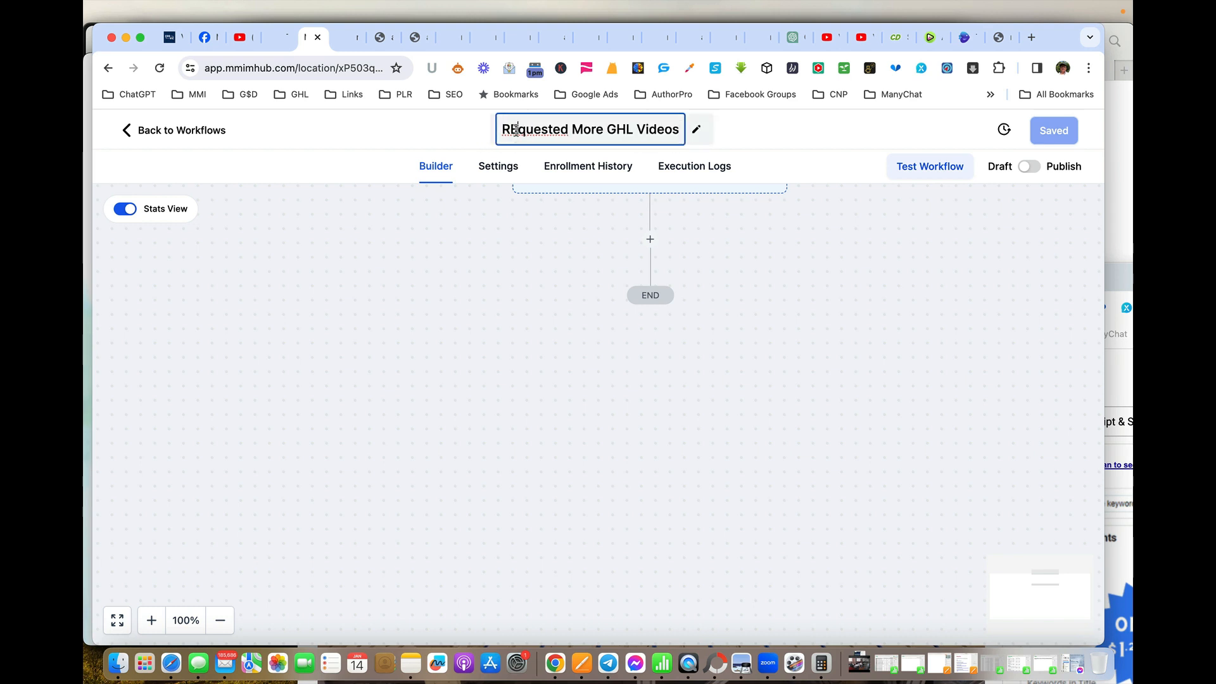
key(BackSpace)
text(e)
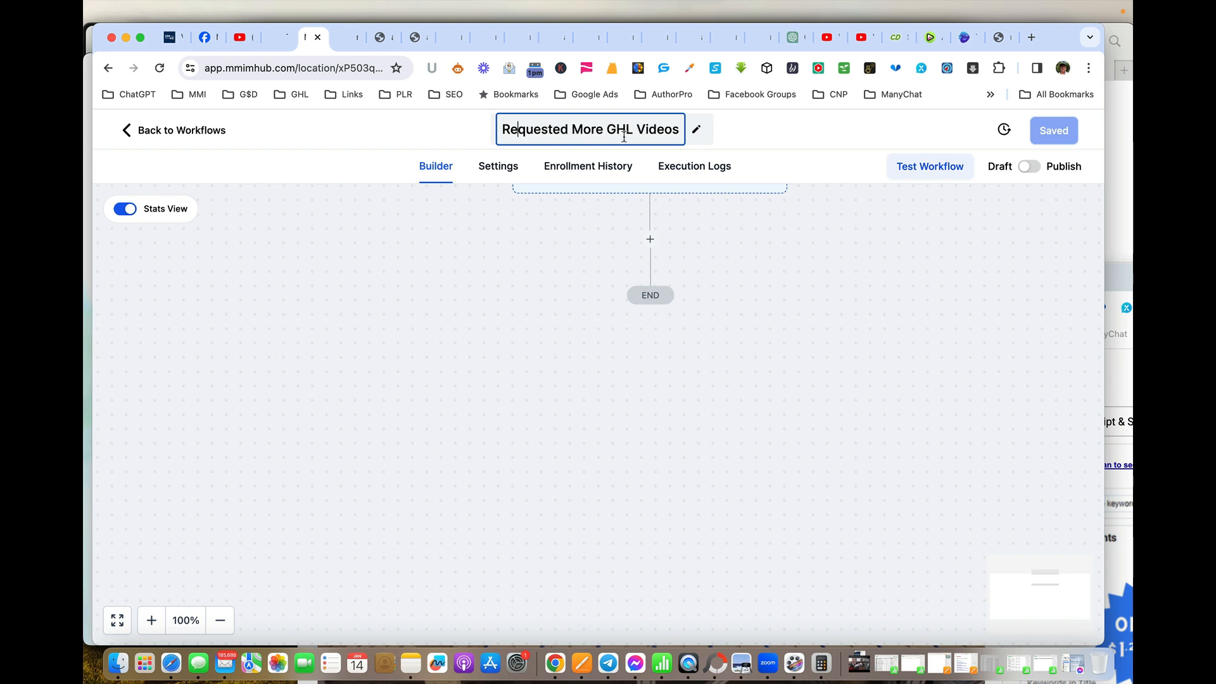
click(567, 215)
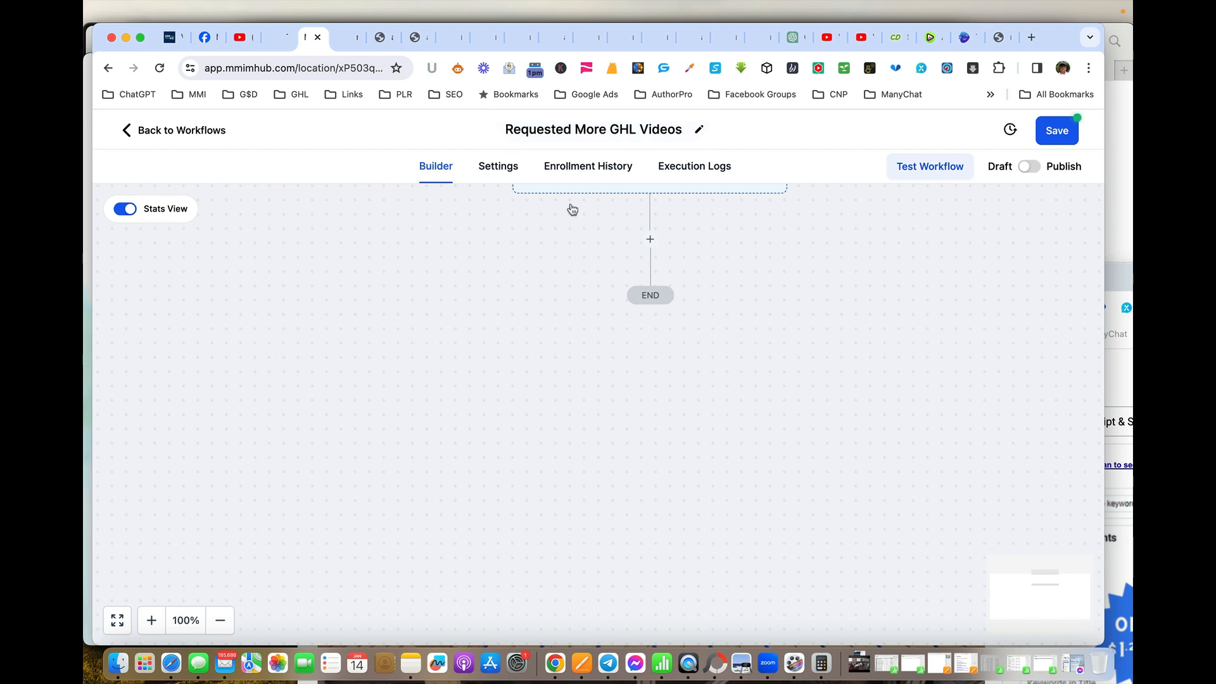
Step: Search the workflow triggers for "form" and add a Form Submitted trigger
scroll(575, 242, up, 3)
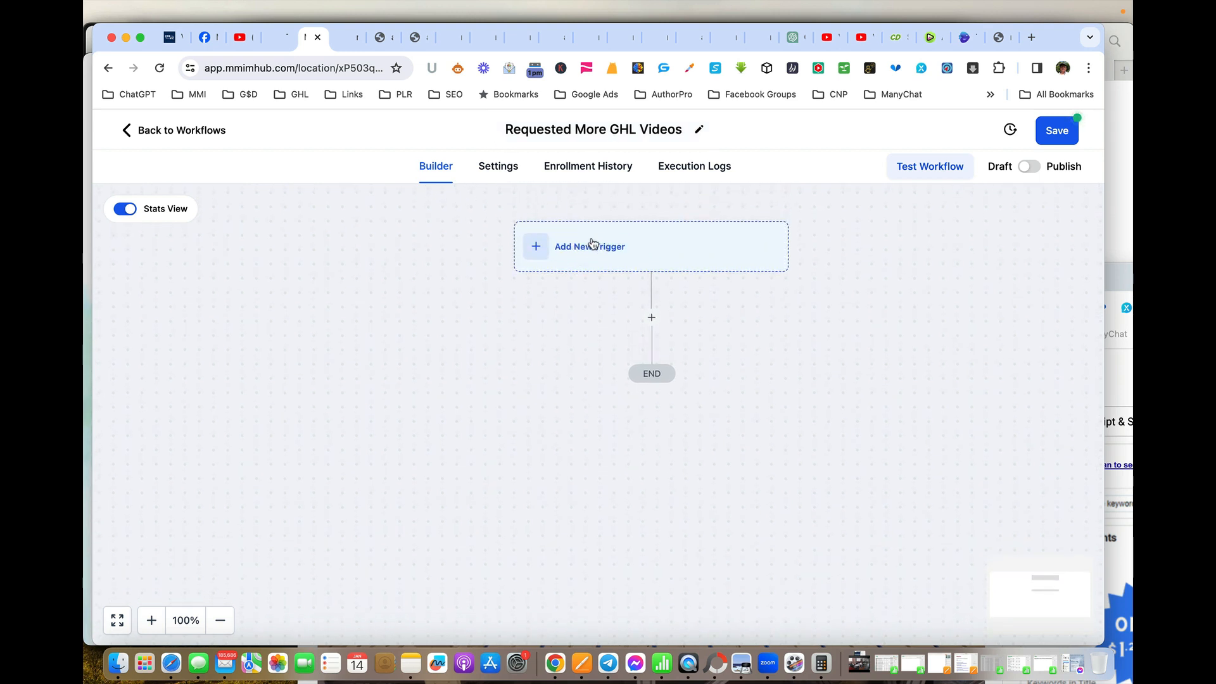
click(584, 246)
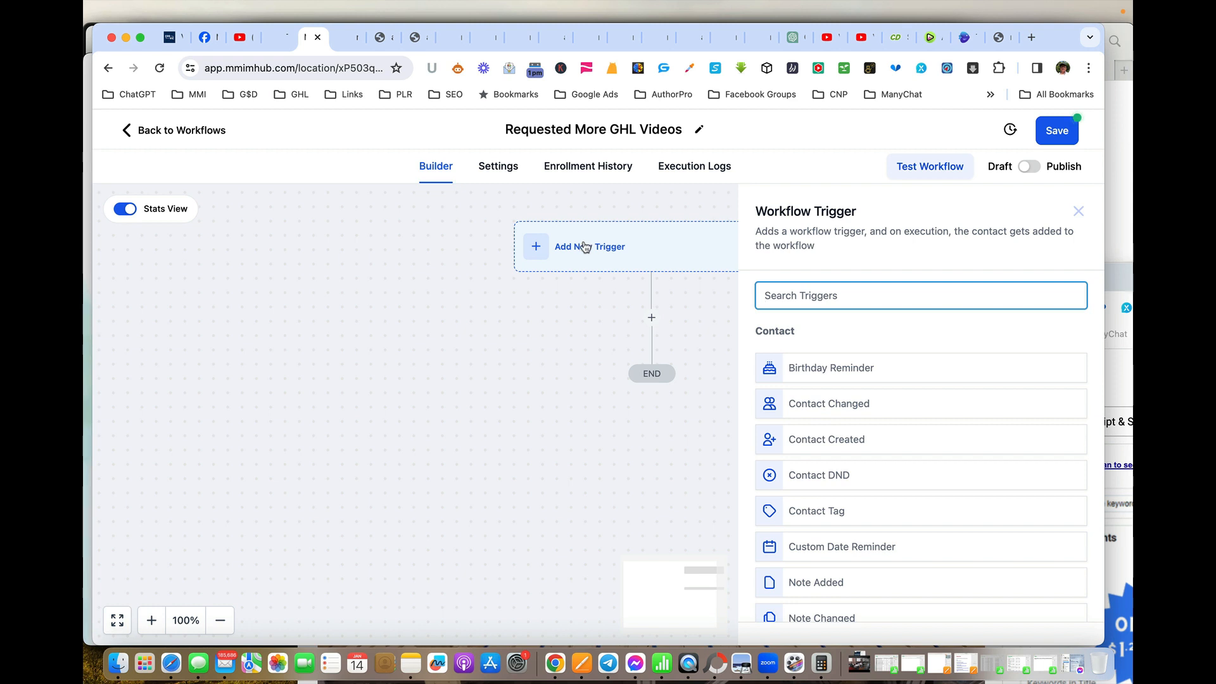
click(817, 295)
text(f)
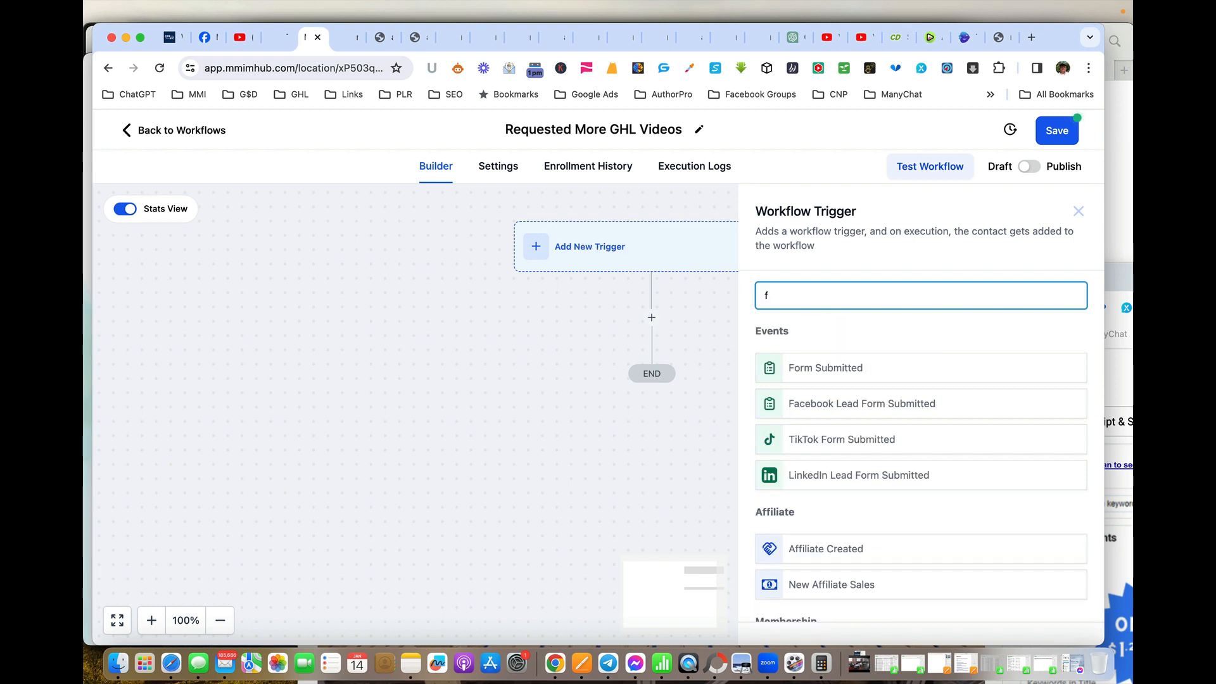
text(orm)
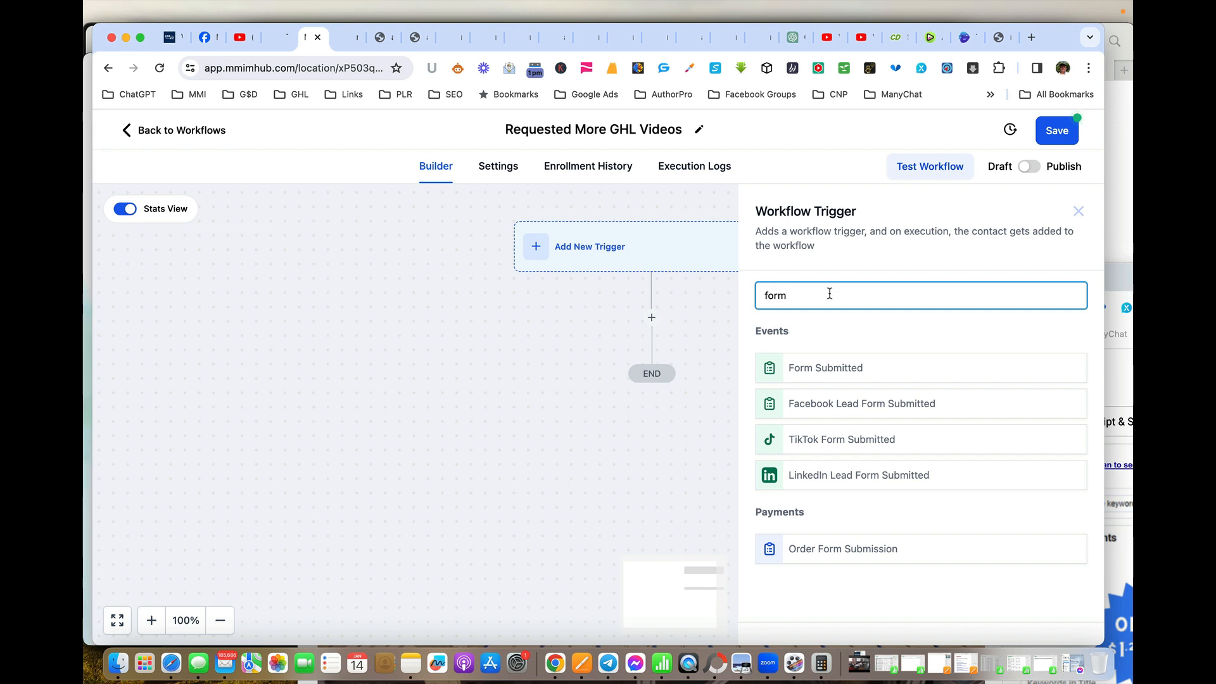
click(823, 369)
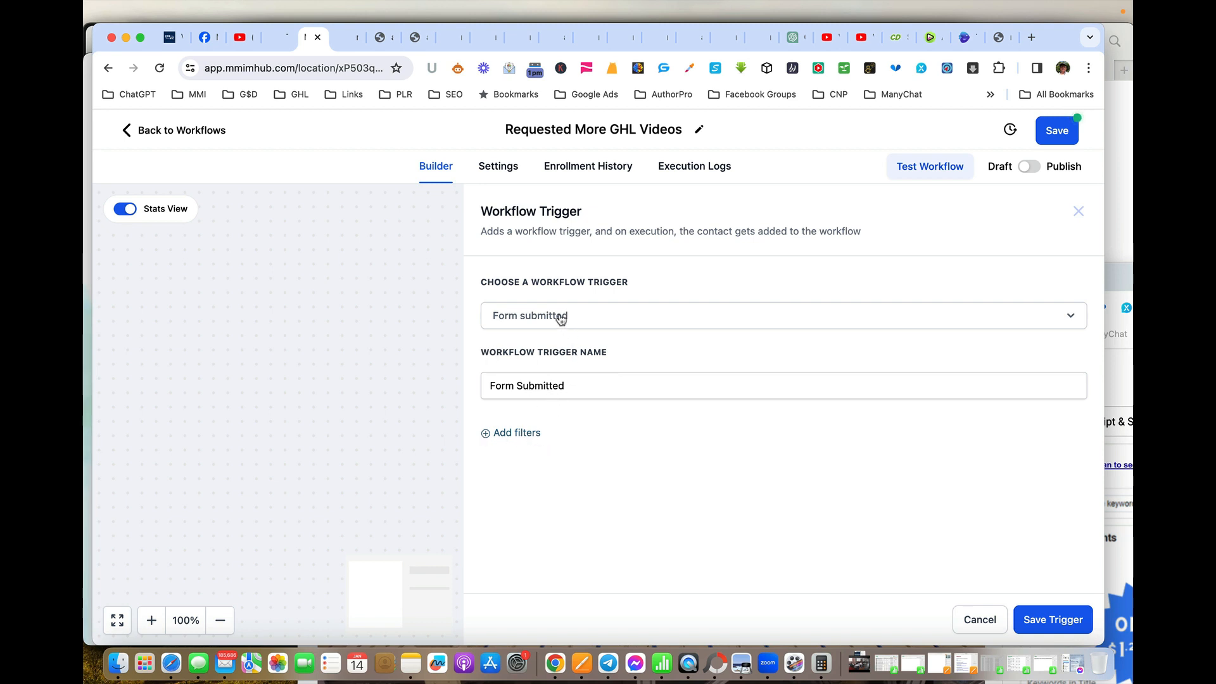
click(617, 317)
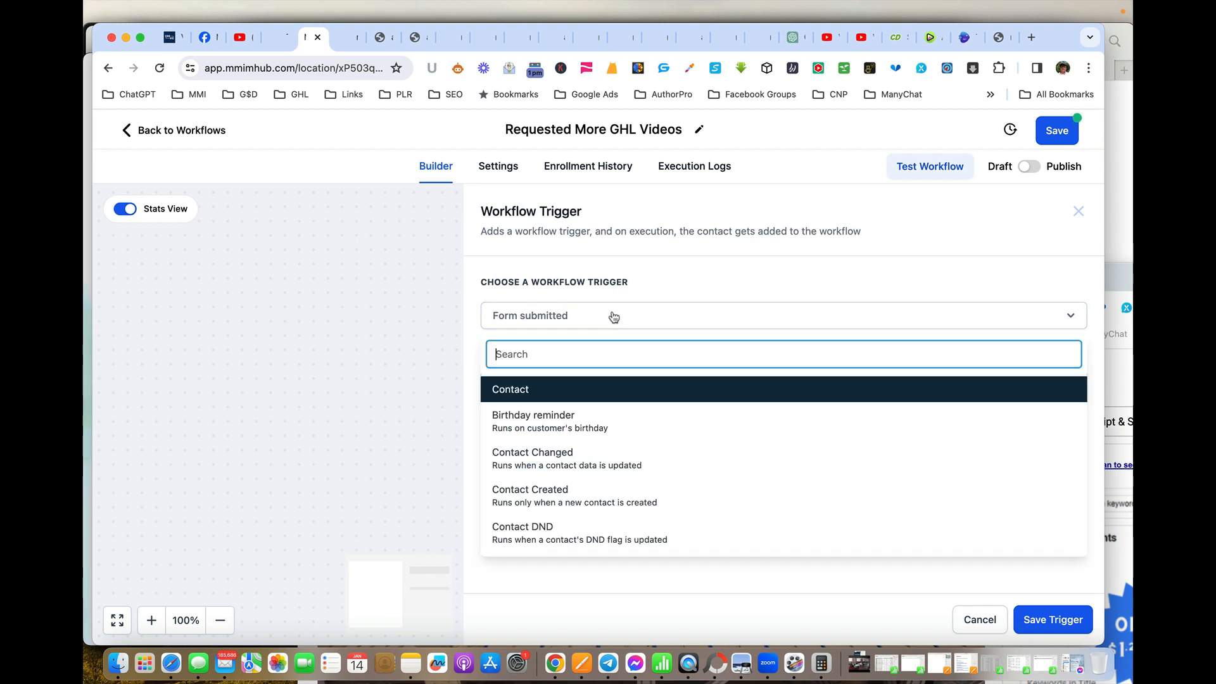
click(472, 333)
Step: Change the trigger's name to "More GHL Videos Form Submitted"
click(540, 377)
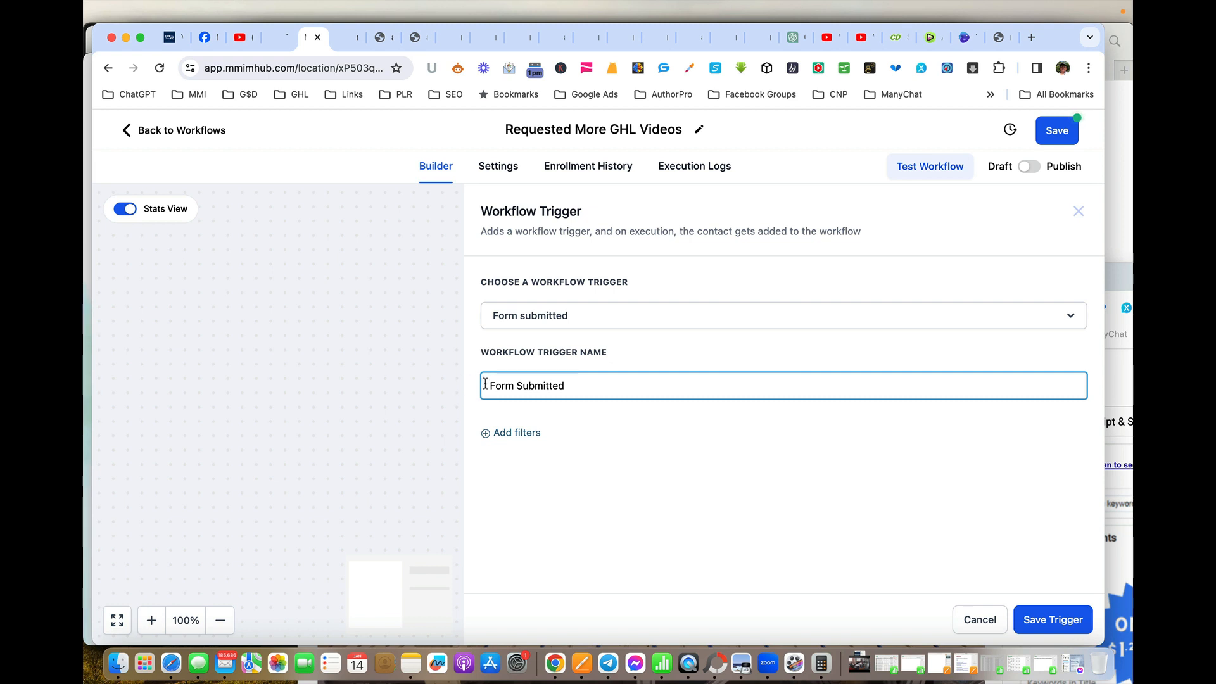
text(More GHL V)
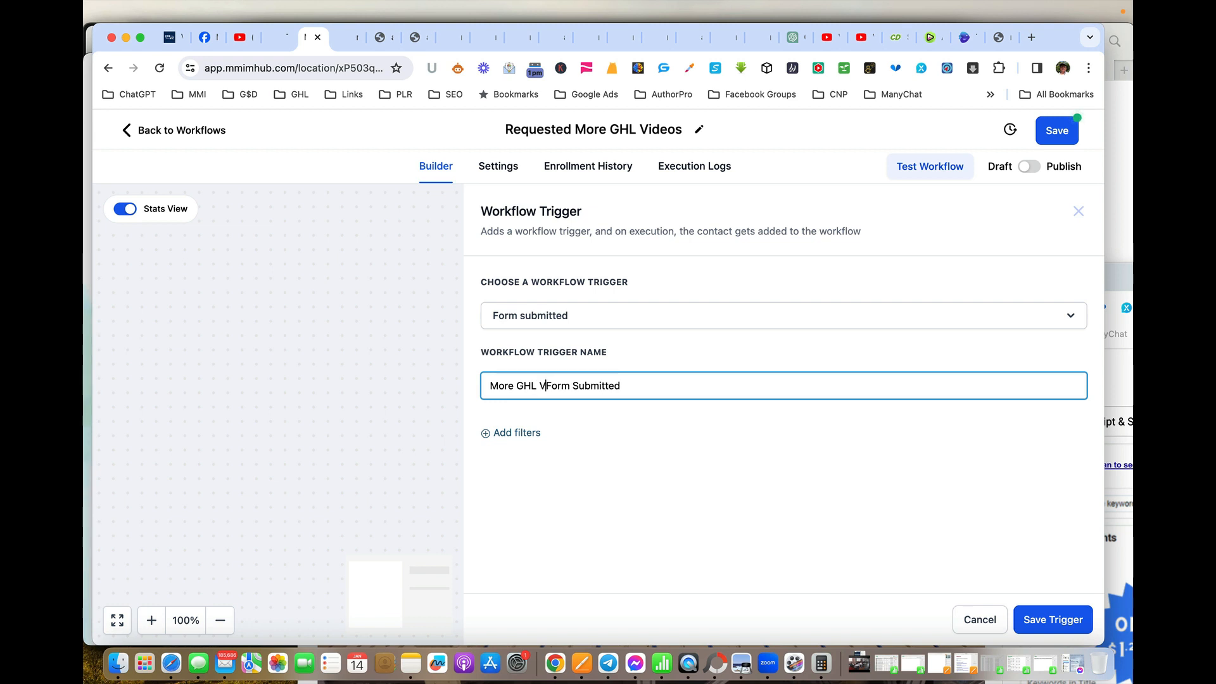
text(ideos)
Step: Add a trigger filter where "Form is" Ten Minutes Lead Capture Video, and save the trigger
click(510, 434)
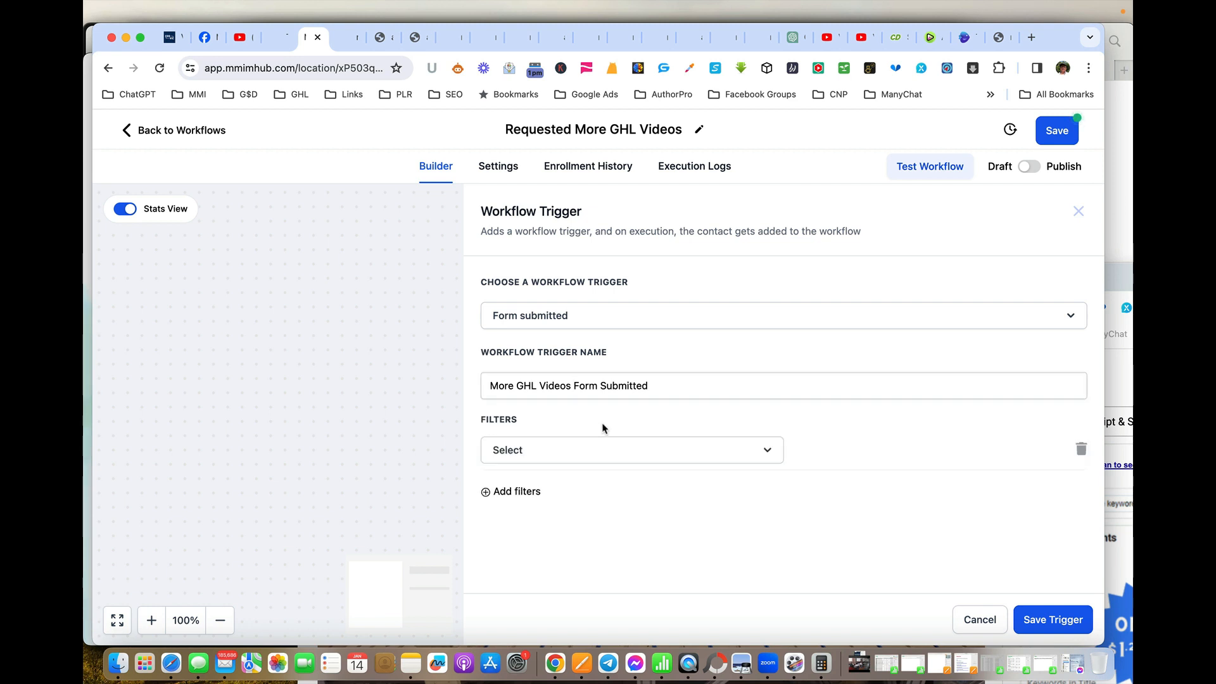
click(524, 456)
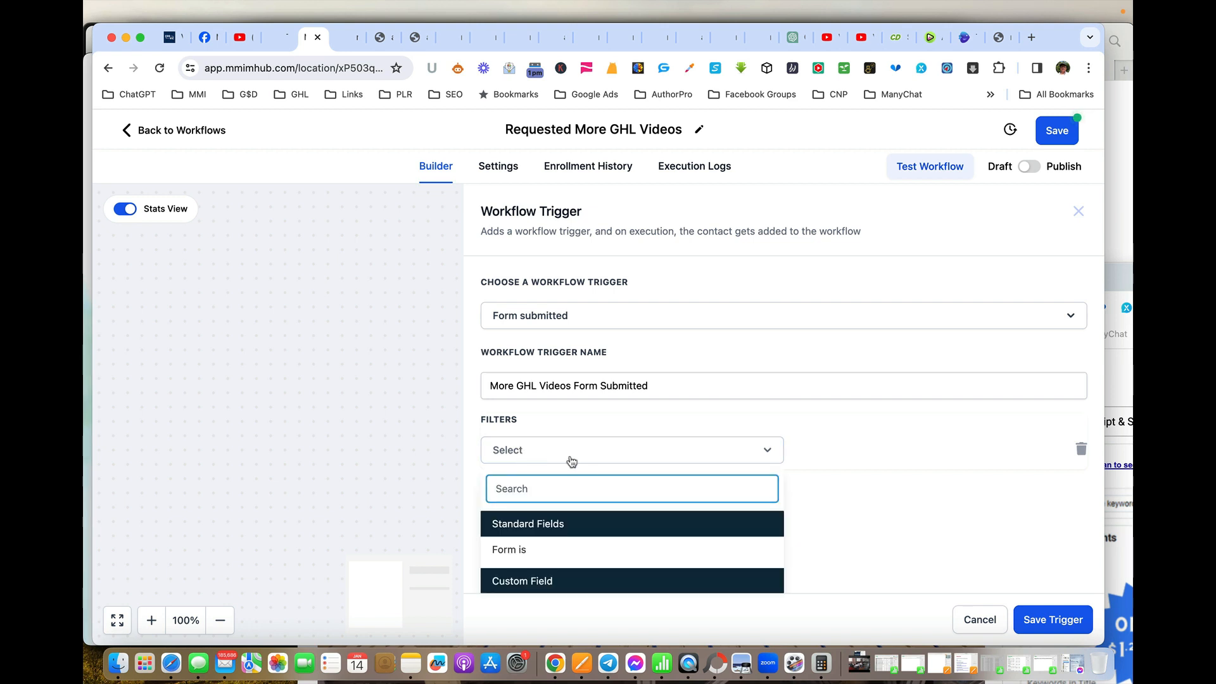
click(513, 551)
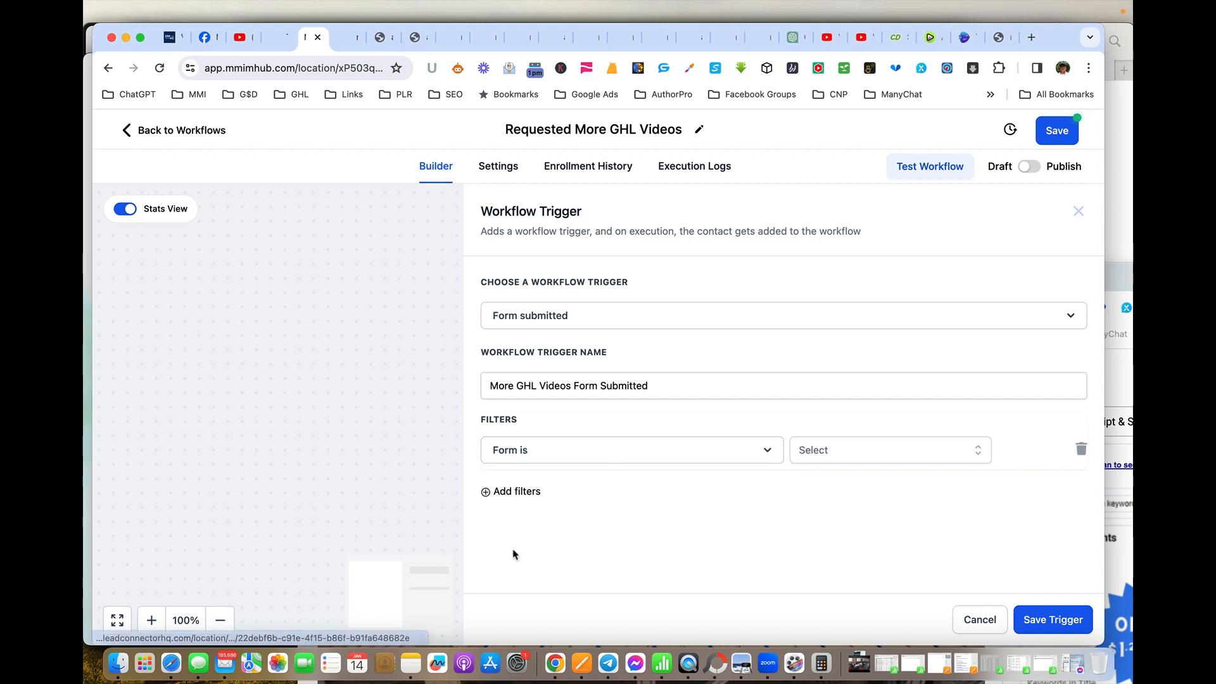
click(866, 451)
scroll(885, 561, down, 1)
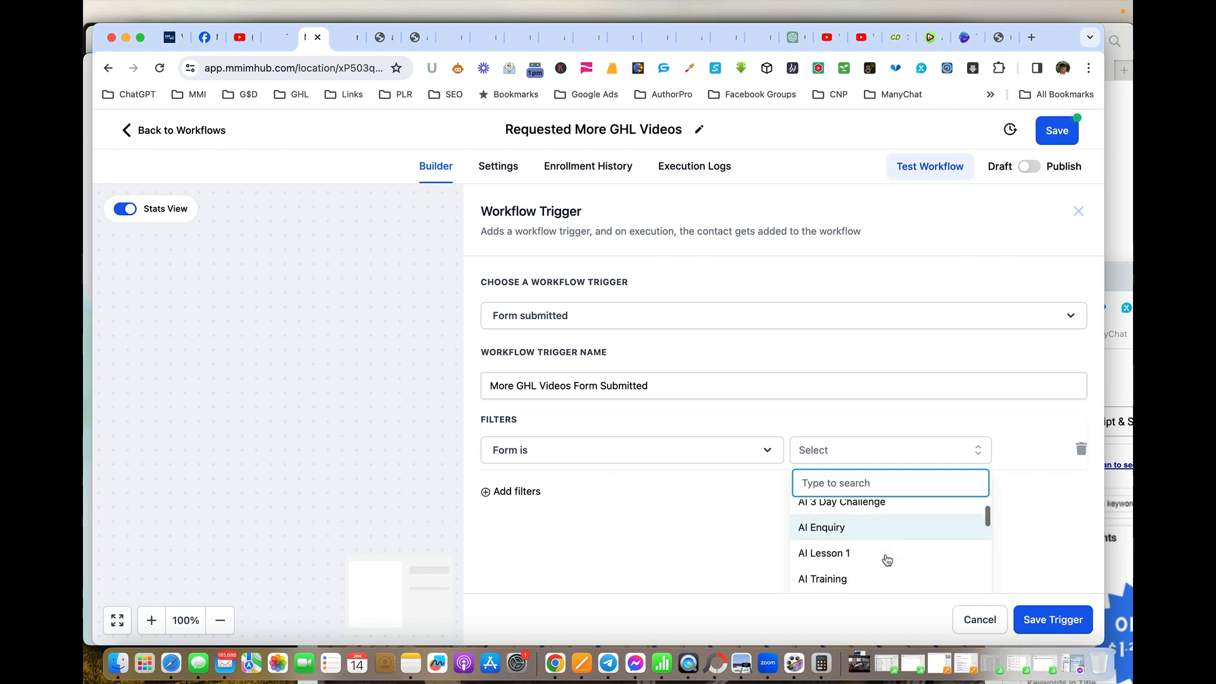
scroll(886, 560, down, 4)
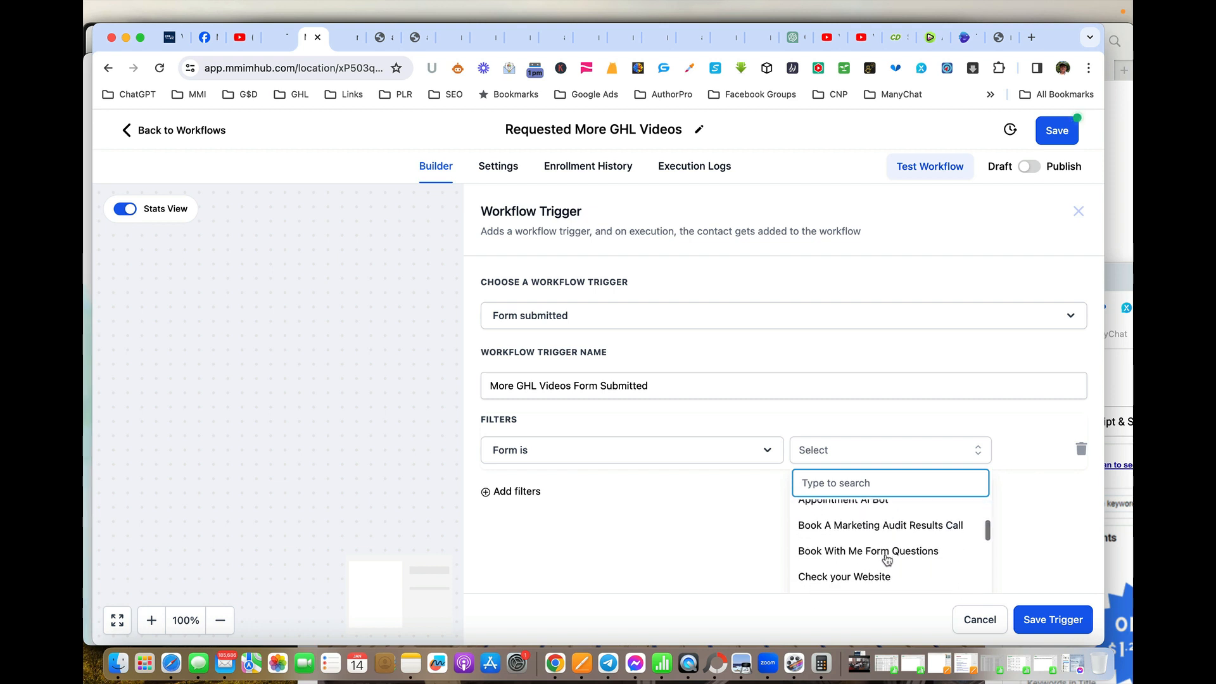
scroll(886, 560, down, 3)
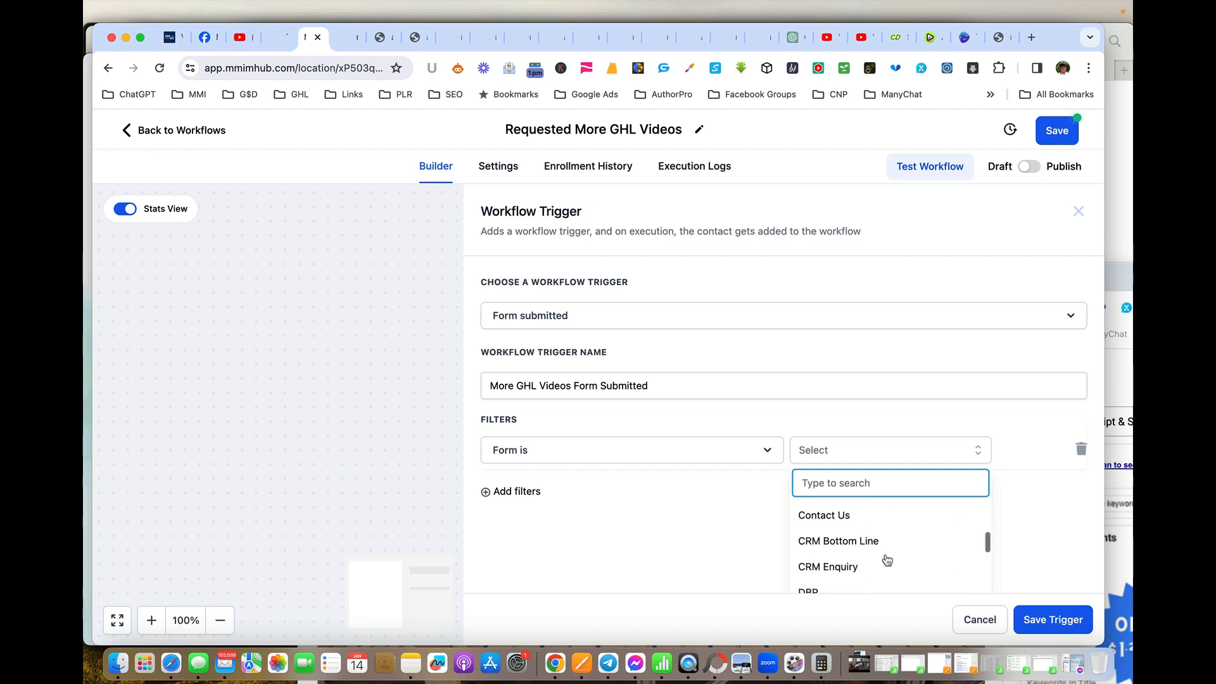
scroll(886, 560, down, 4)
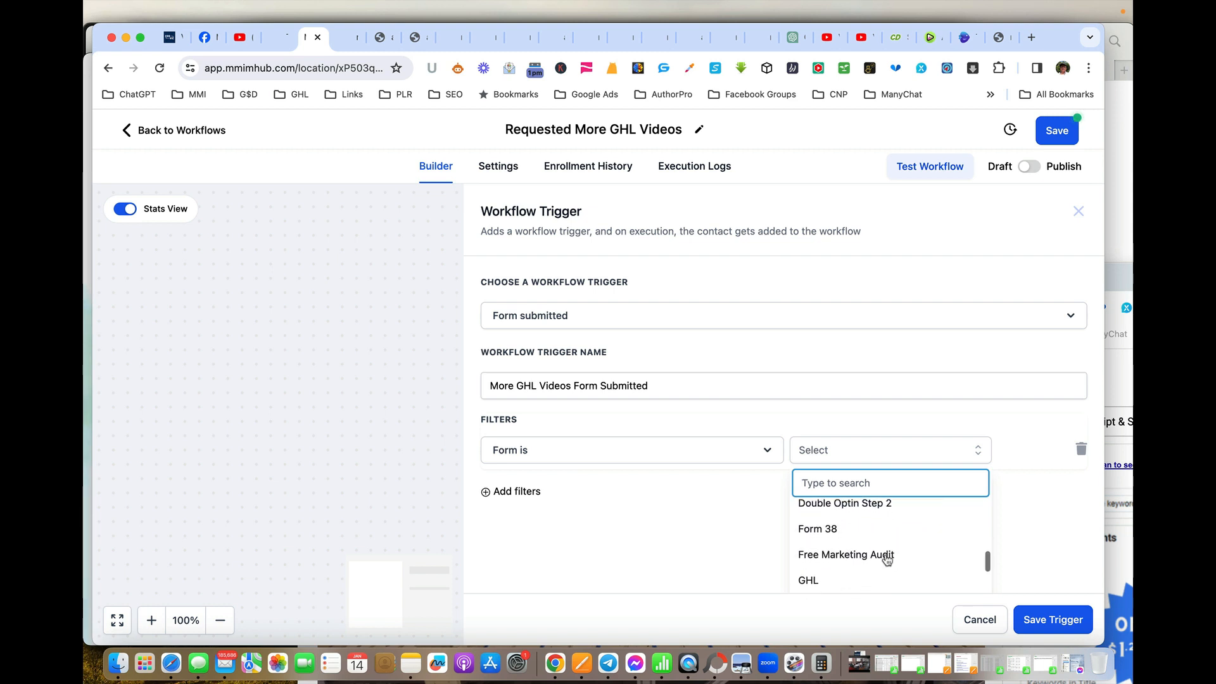
scroll(886, 560, down, 8)
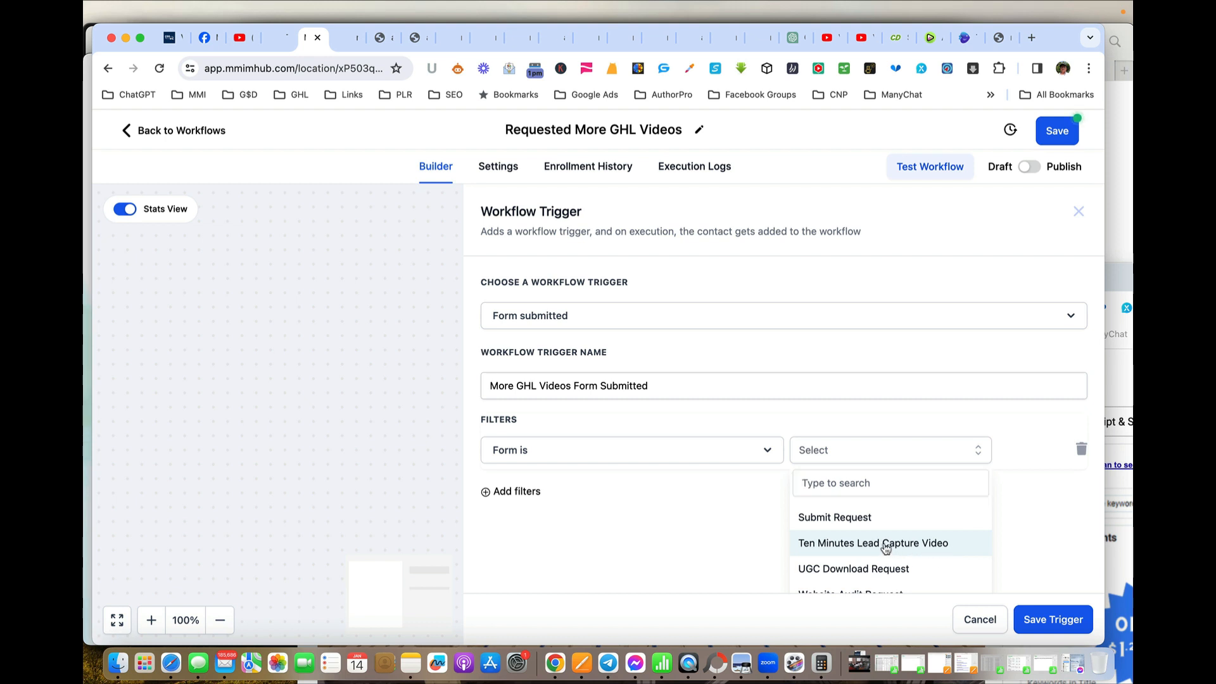
click(886, 546)
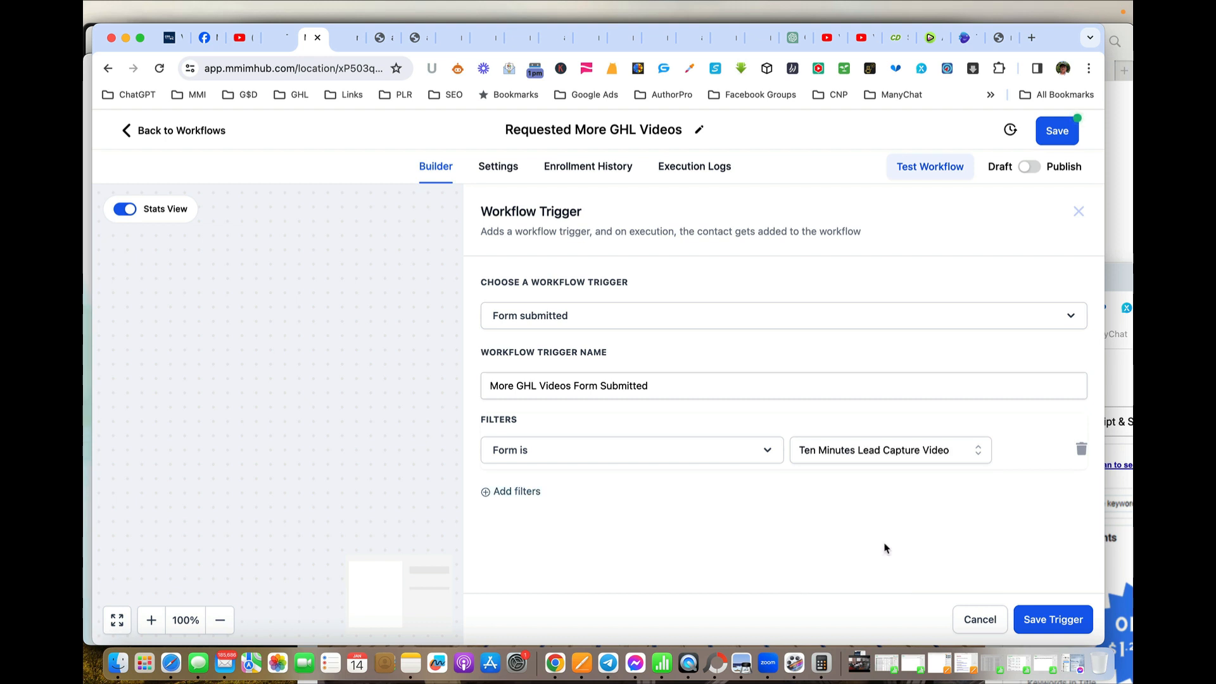
click(1061, 622)
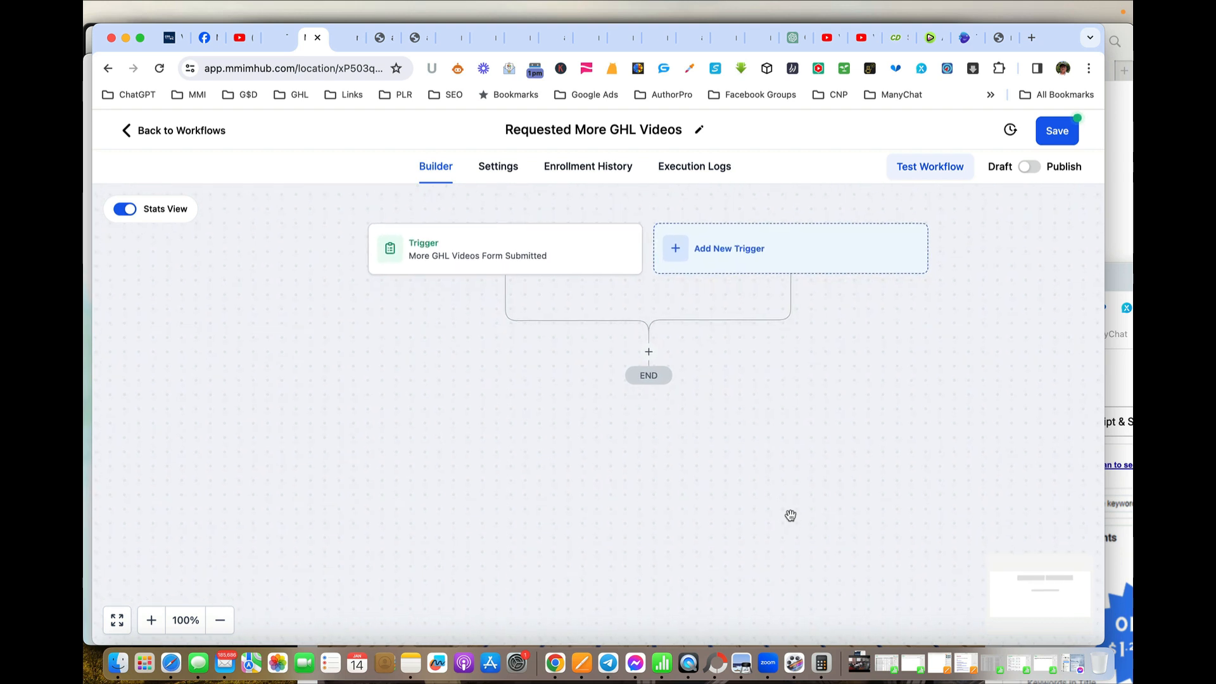
Step: Insert a Send Internal Notification action below the trigger, finding it by searching the actions for "int"
click(649, 352)
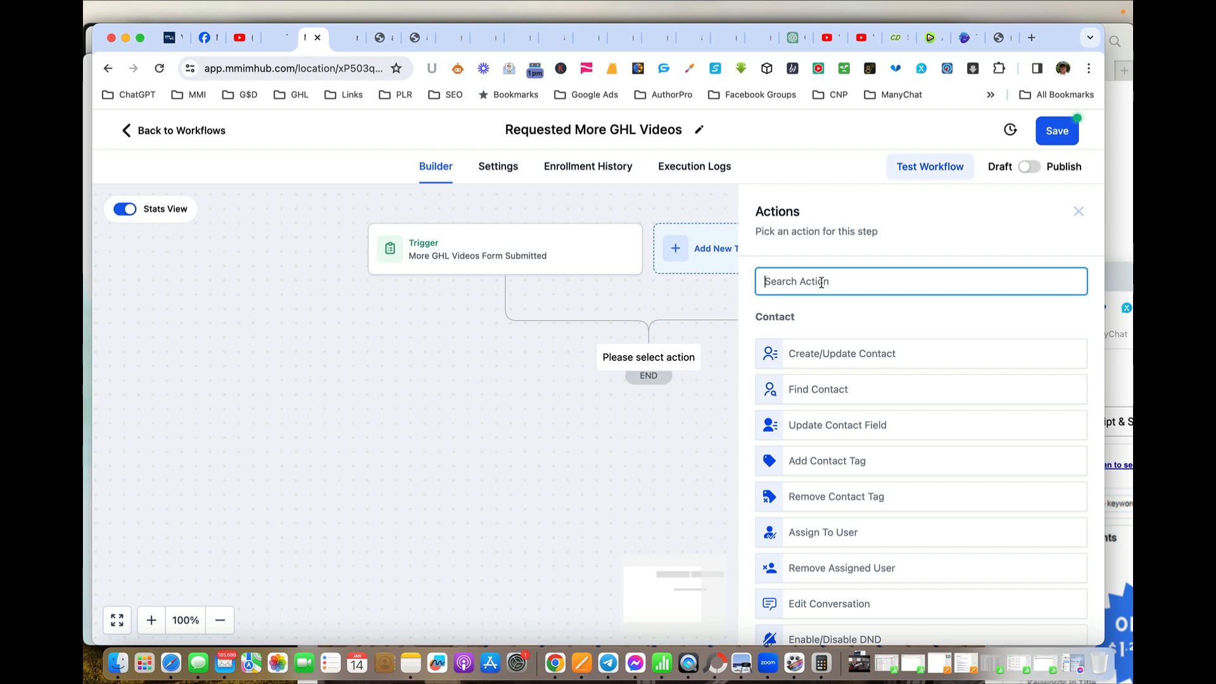
text(in)
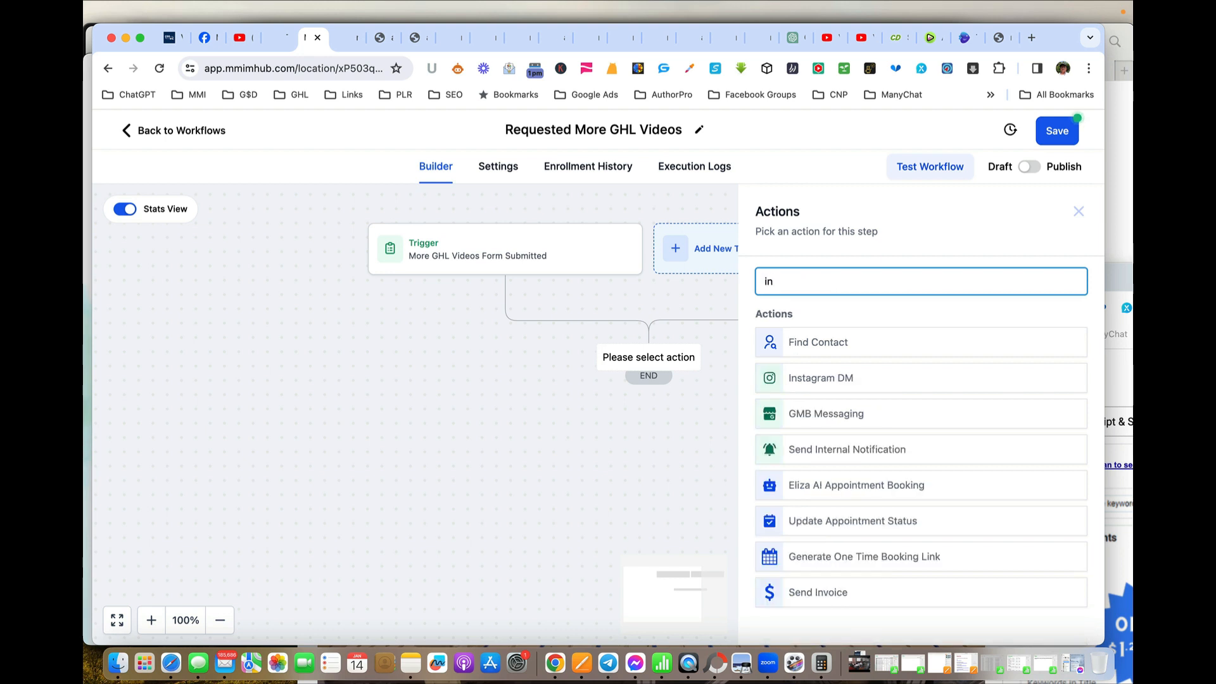
text(t)
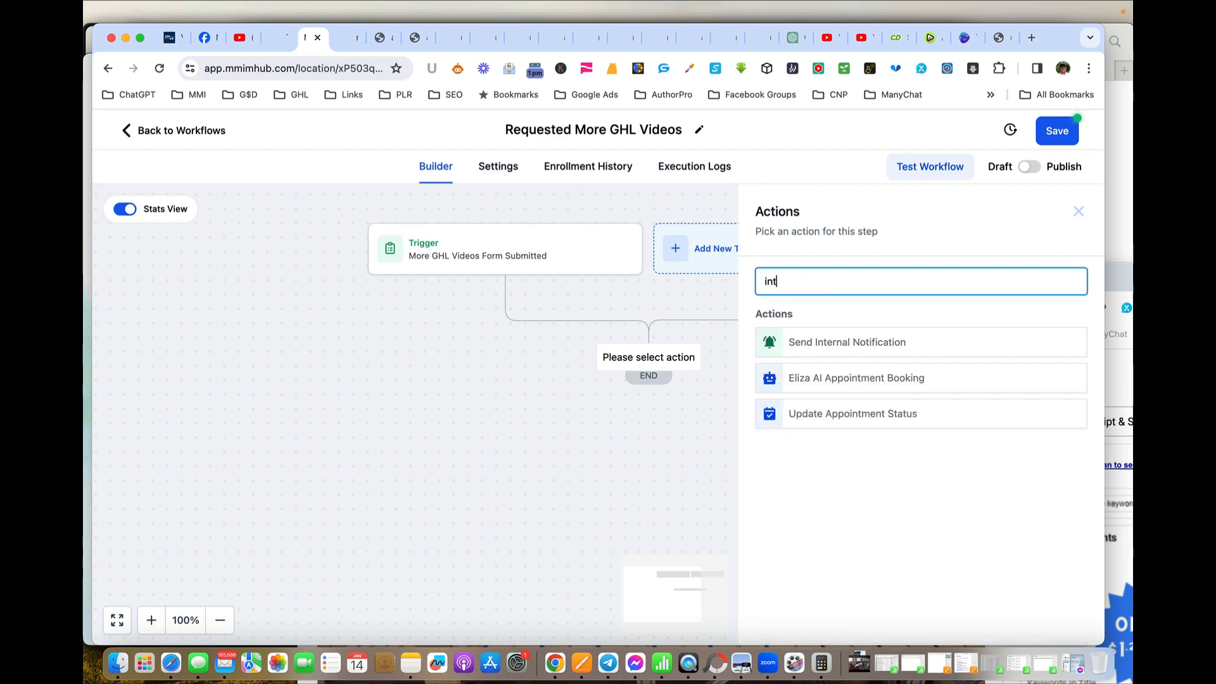
click(846, 341)
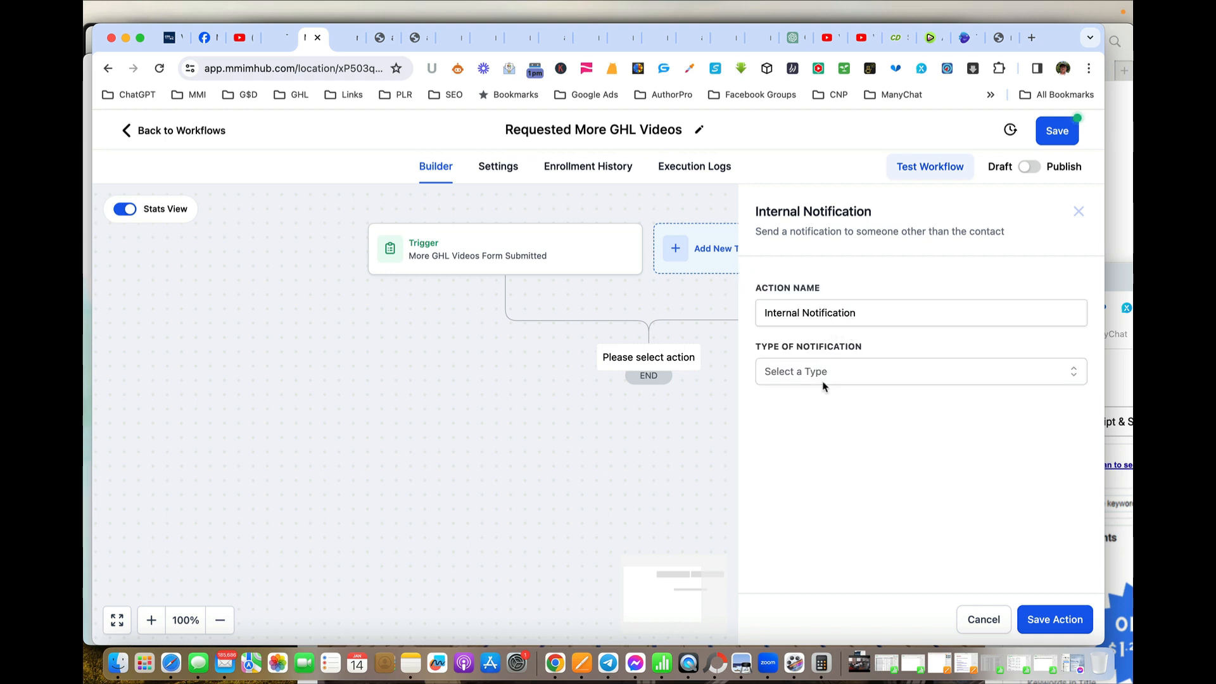
Step: Set the internal notification's type to Email and fill in the sender's name and sender's email address
click(827, 374)
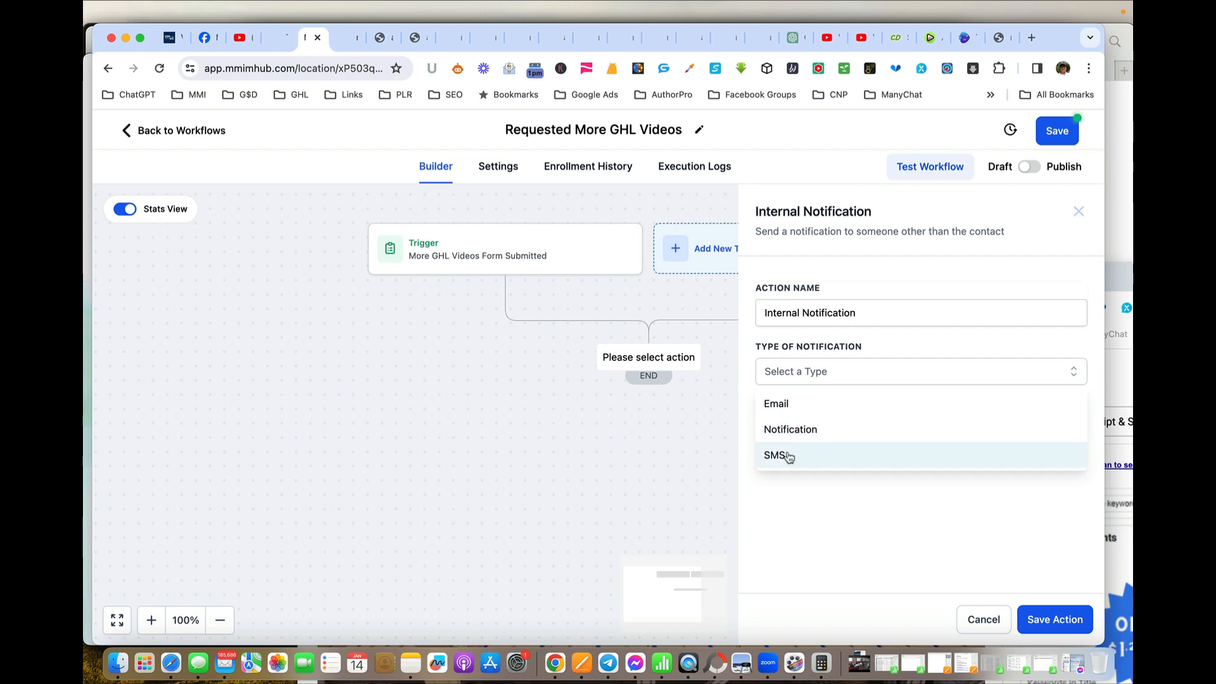
click(780, 405)
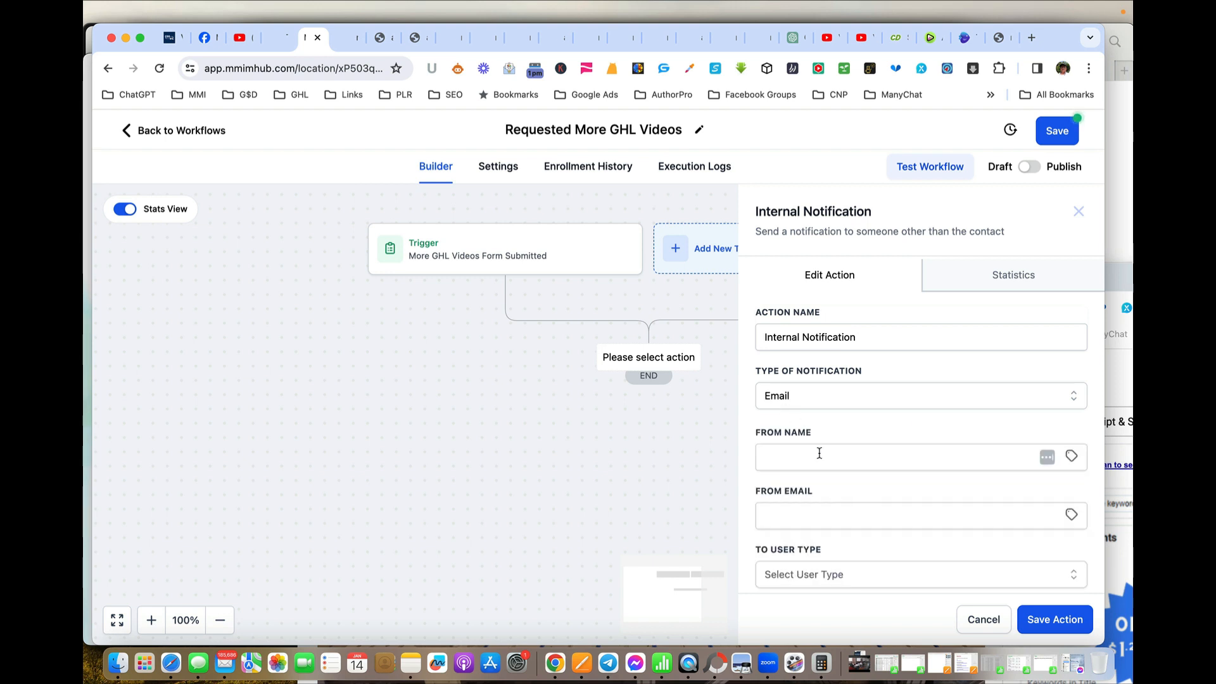
click(820, 453)
click(882, 494)
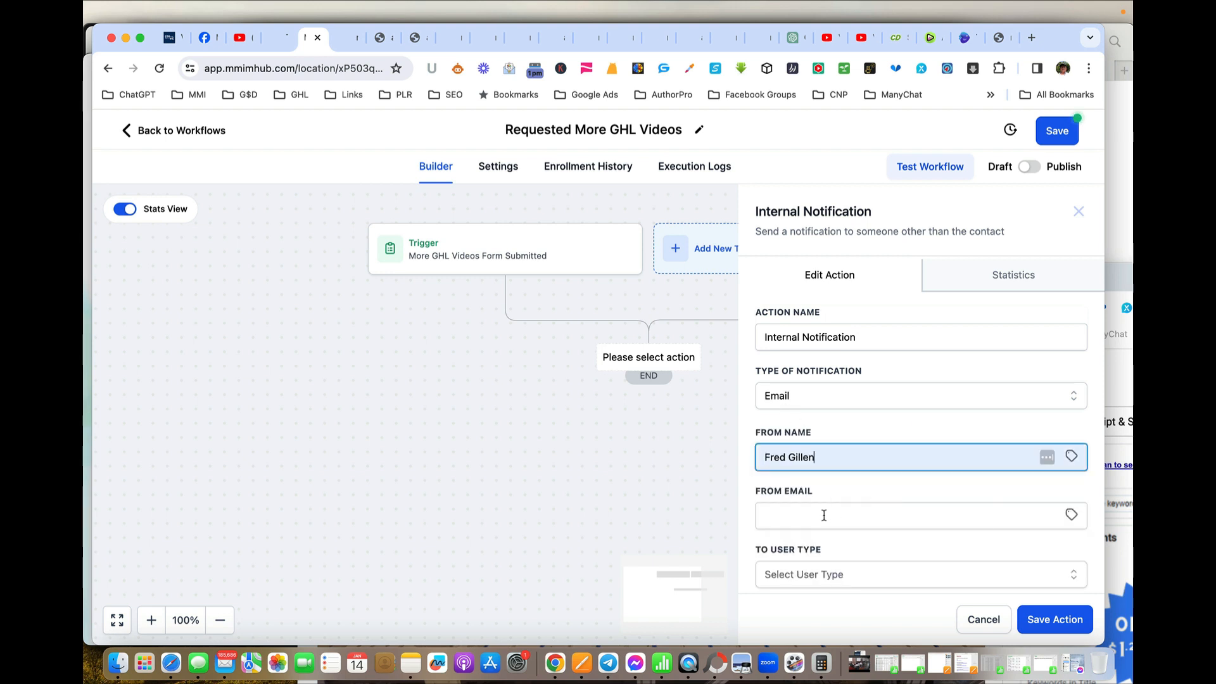
click(823, 514)
click(885, 555)
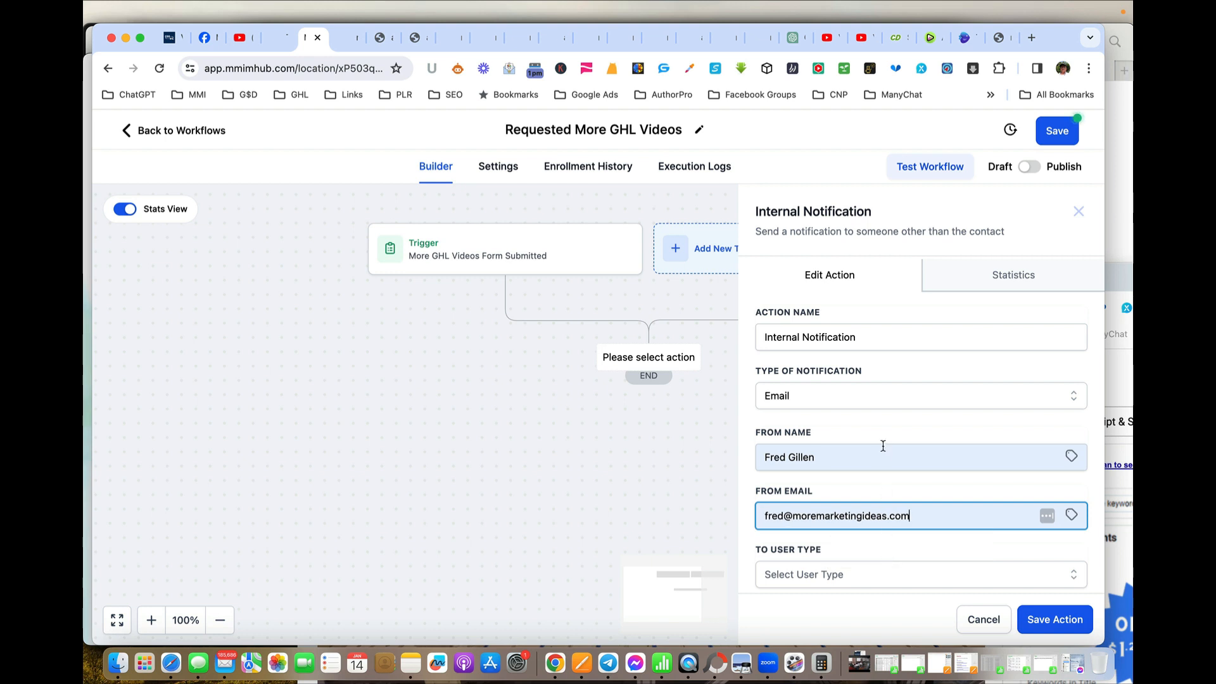
Step: Address the notification to All Users and give it the subject "More Videos Form Submitted"
scroll(882, 443, down, 3)
click(844, 464)
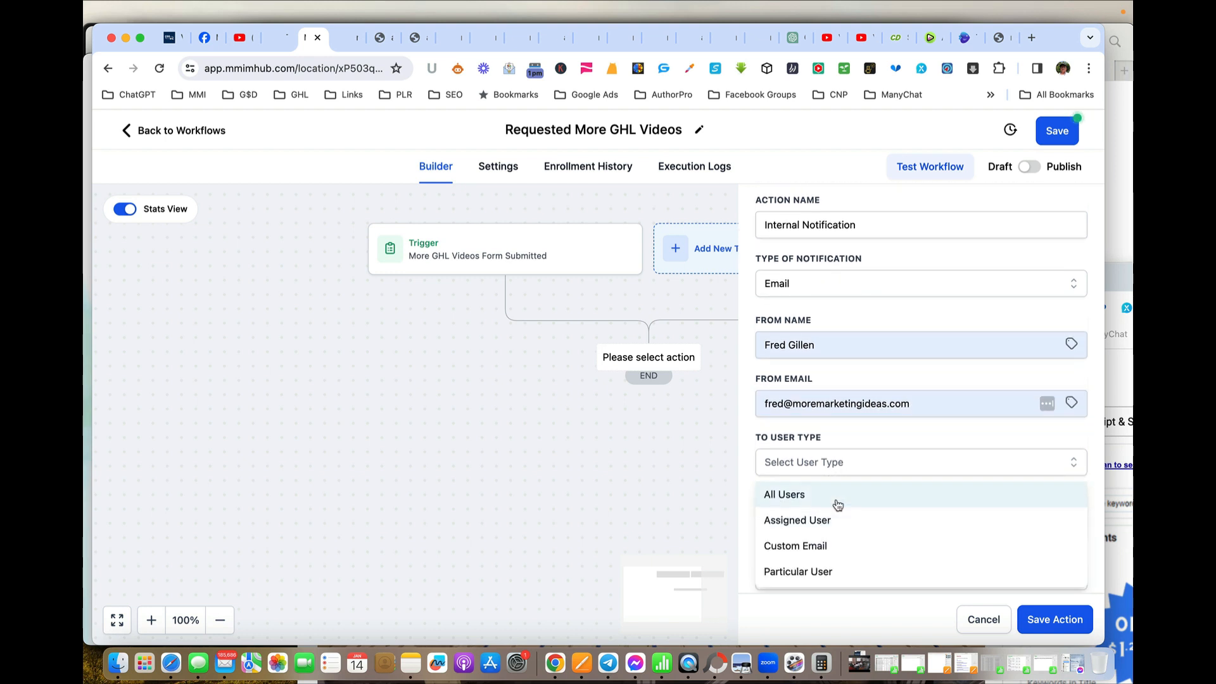
click(784, 494)
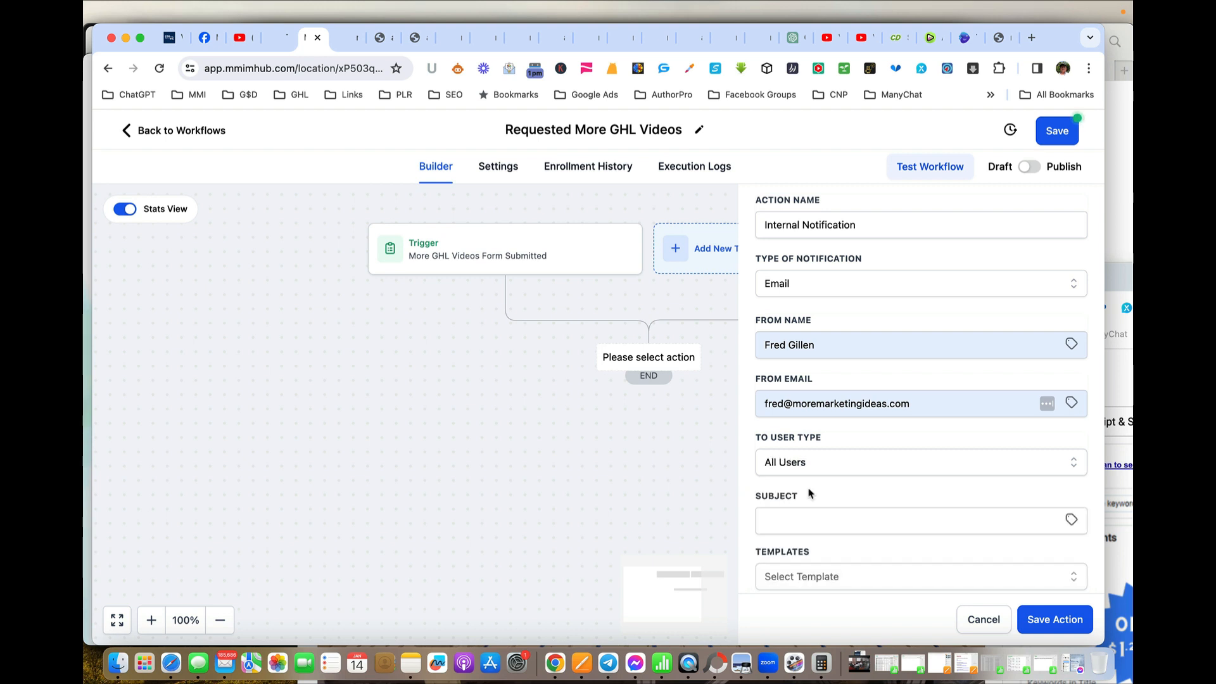
scroll(879, 481, down, 1)
click(835, 492)
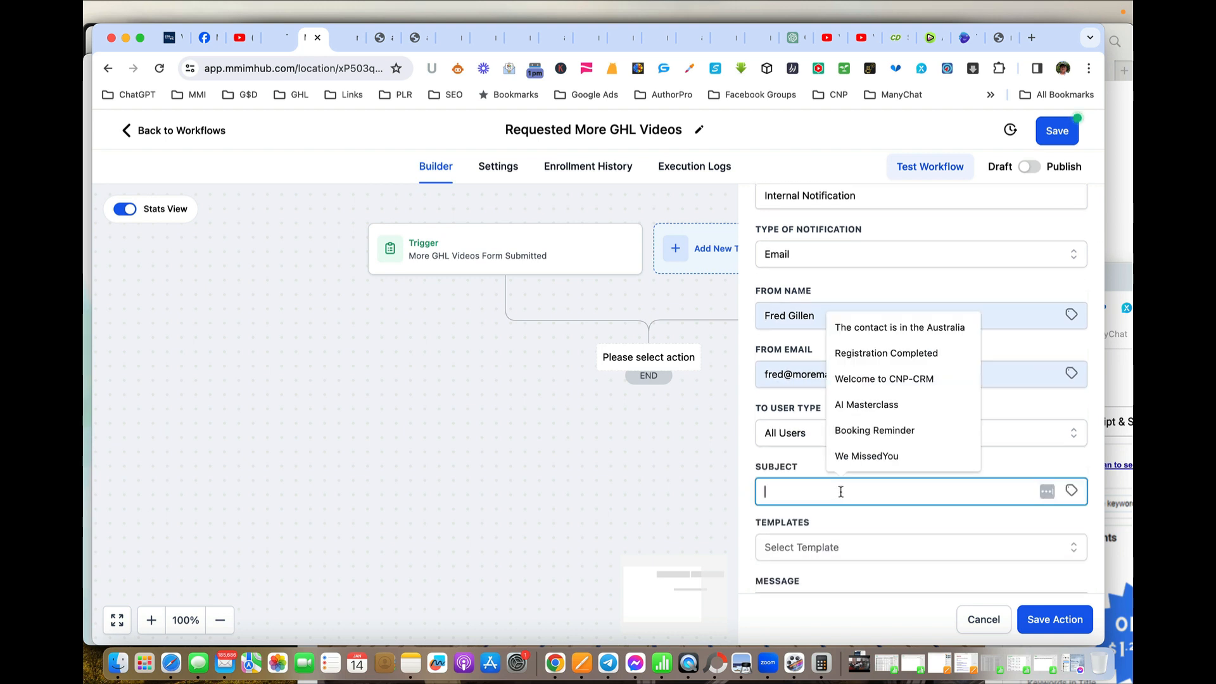
text(More )
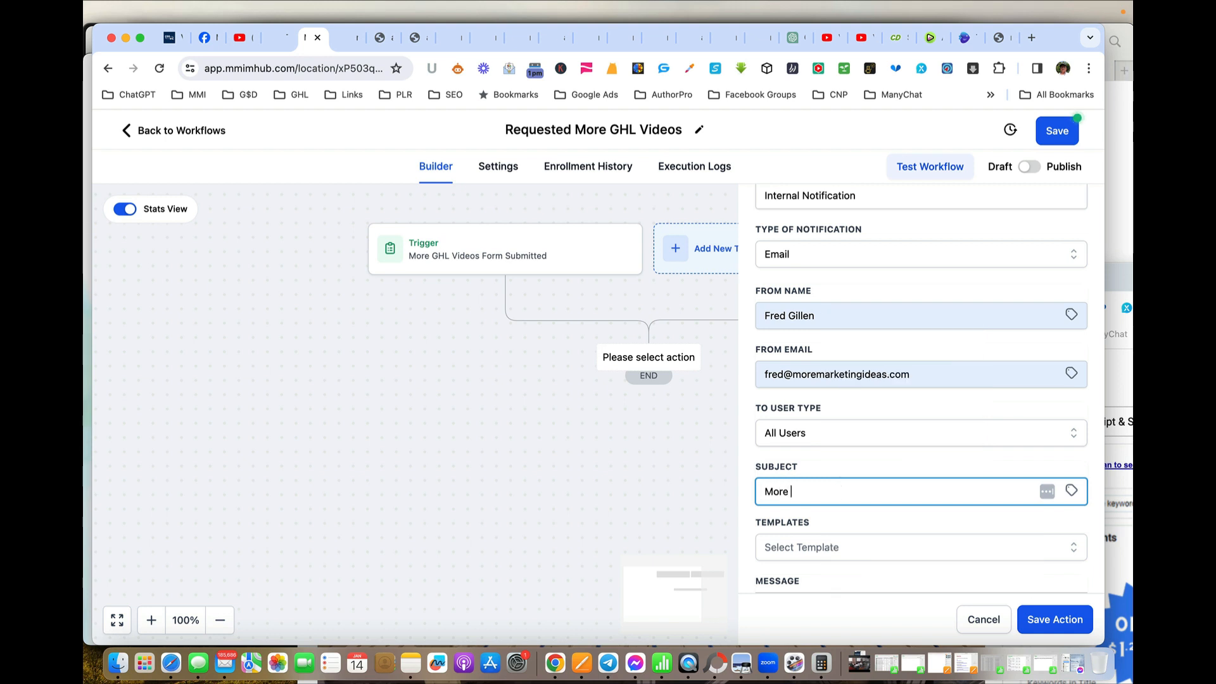
text(Videos Form Submitted)
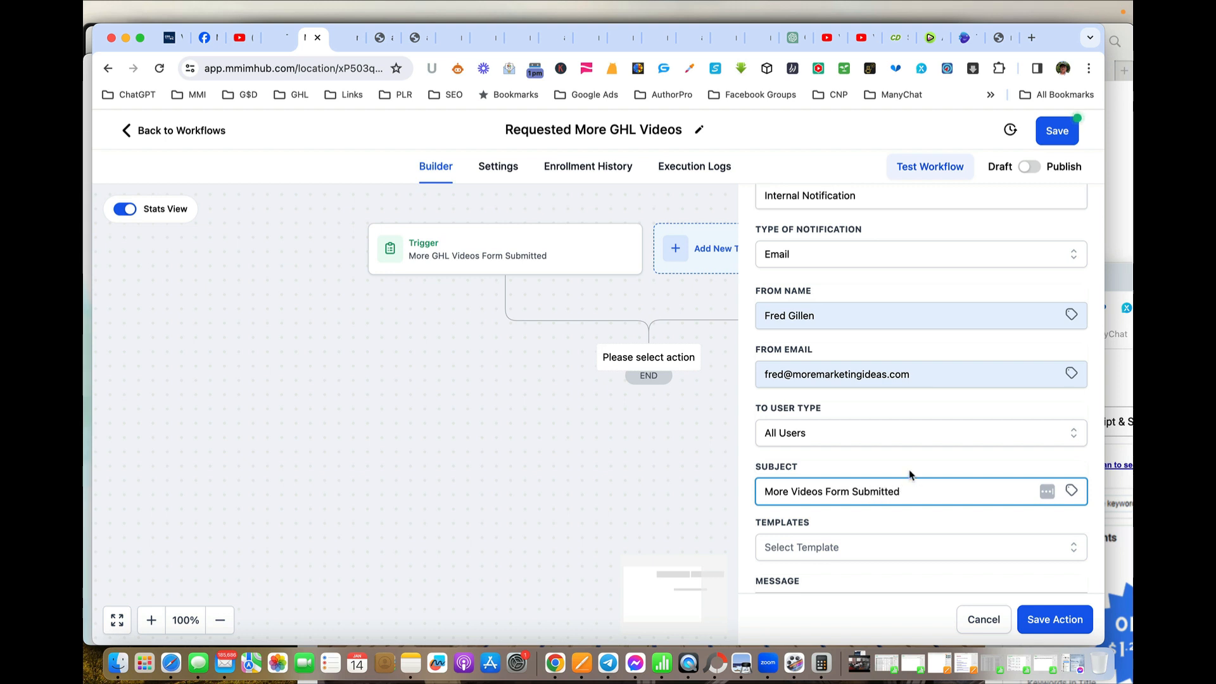
Step: Write the notification message as the contact's Full Name custom value followed by "subbmitted the more videos request form"
scroll(910, 475, down, 3)
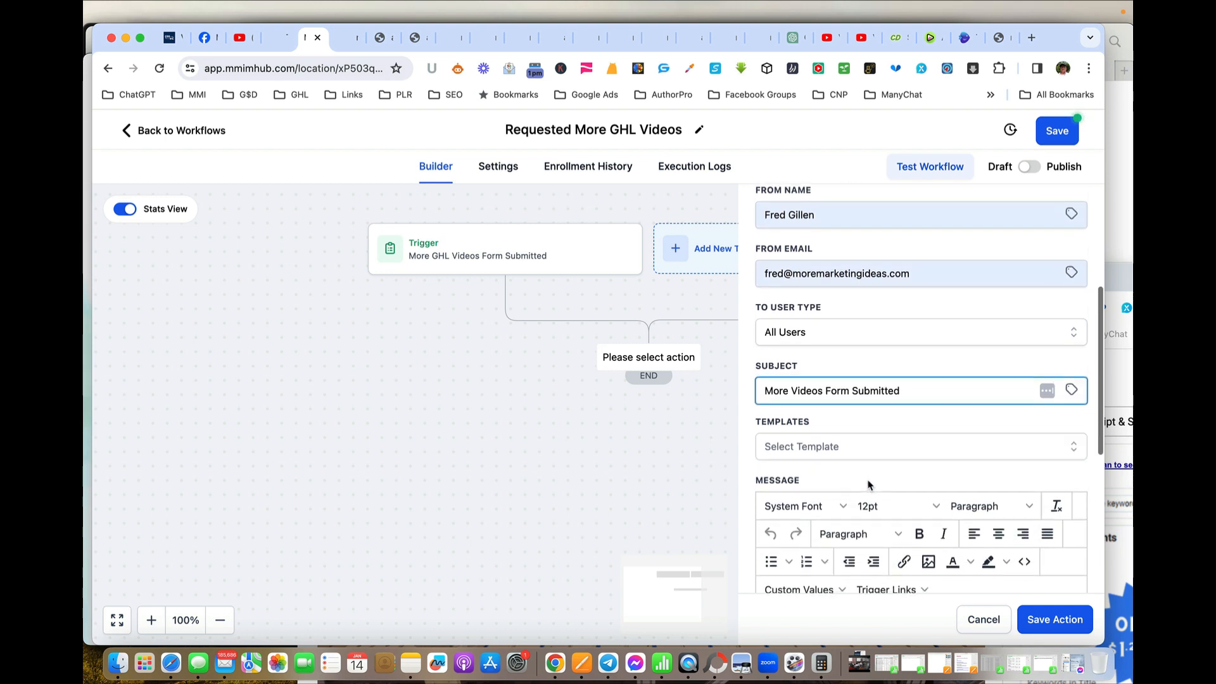
scroll(868, 484, down, 4)
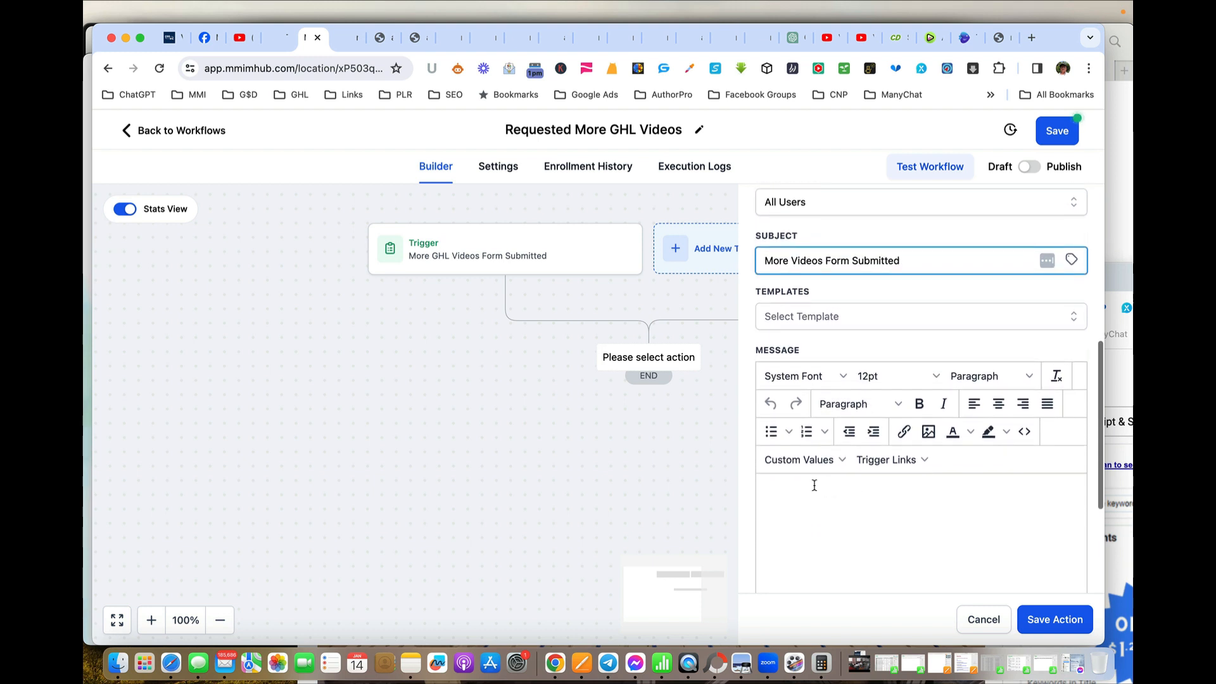
click(813, 485)
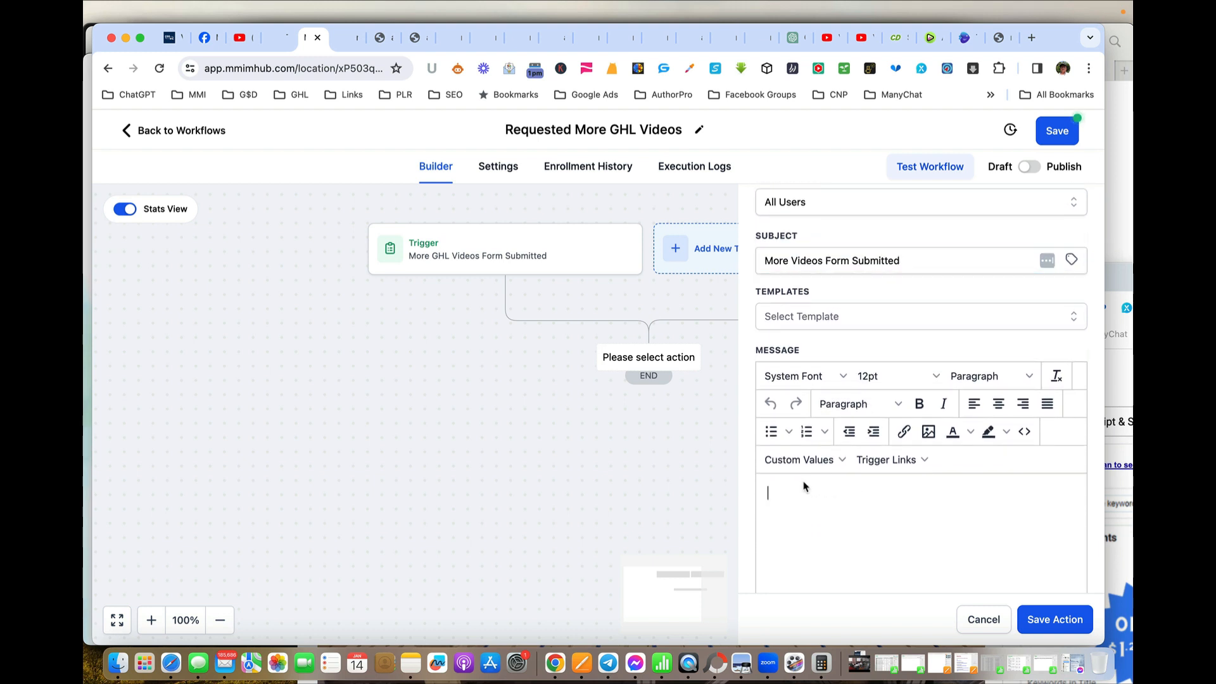
click(839, 462)
mouse_move(819, 251)
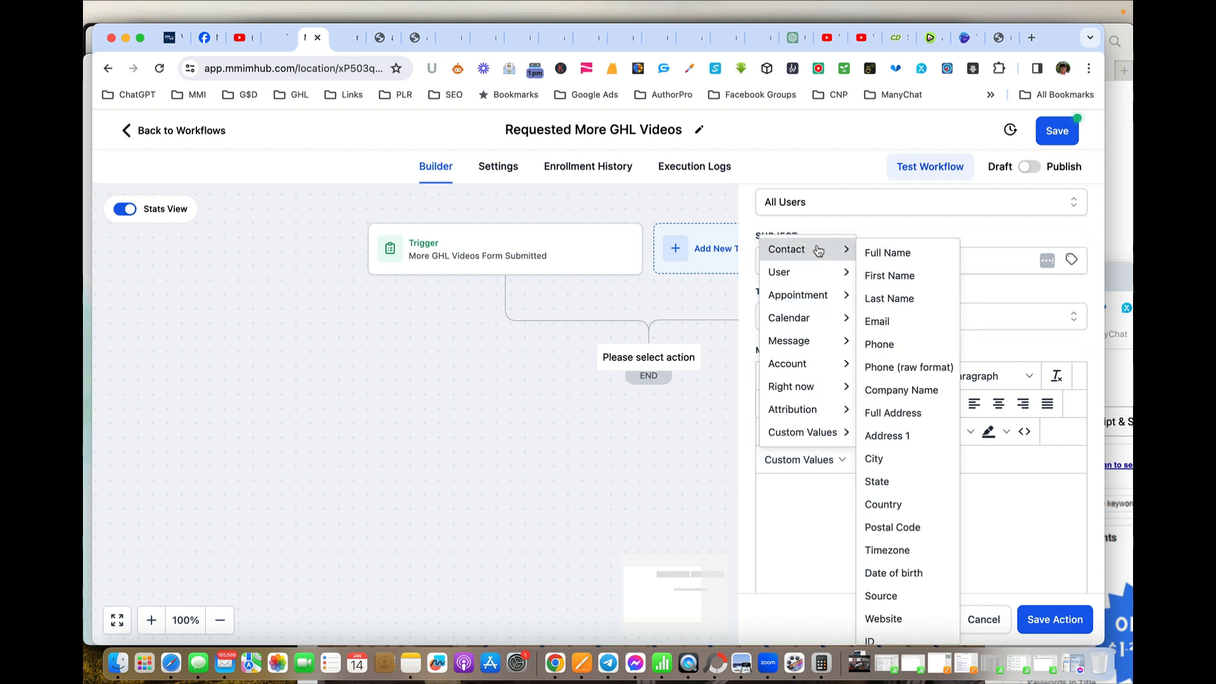
click(903, 253)
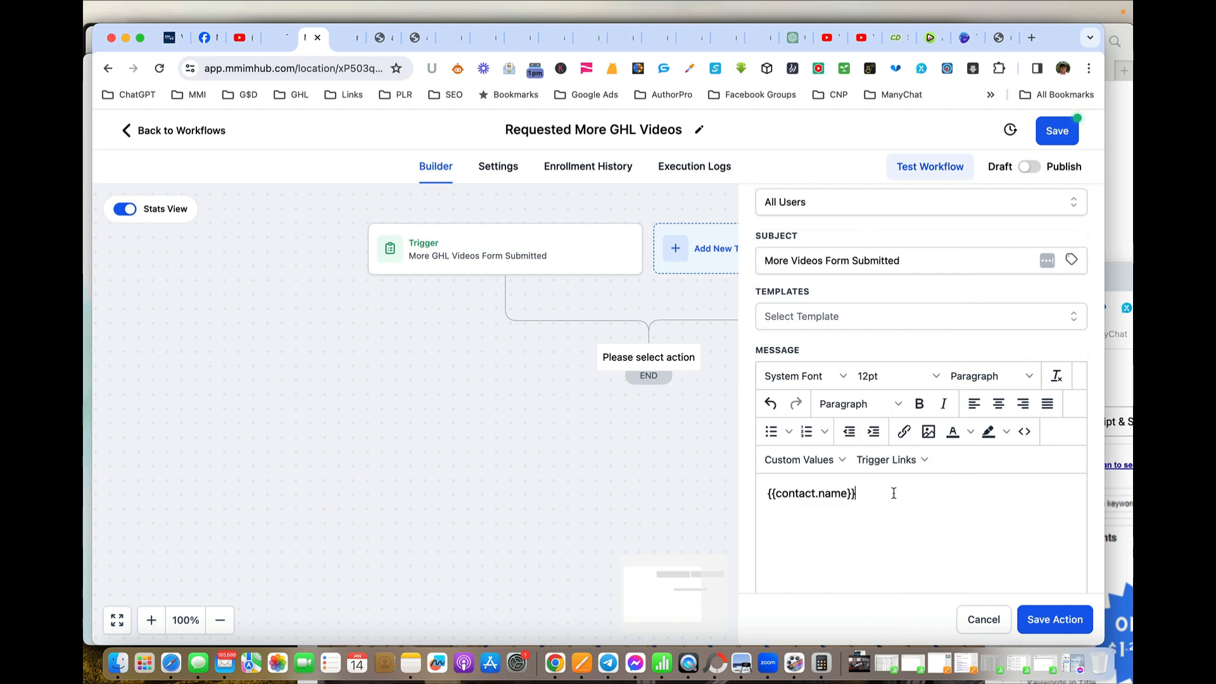
text(subbmitted the more)
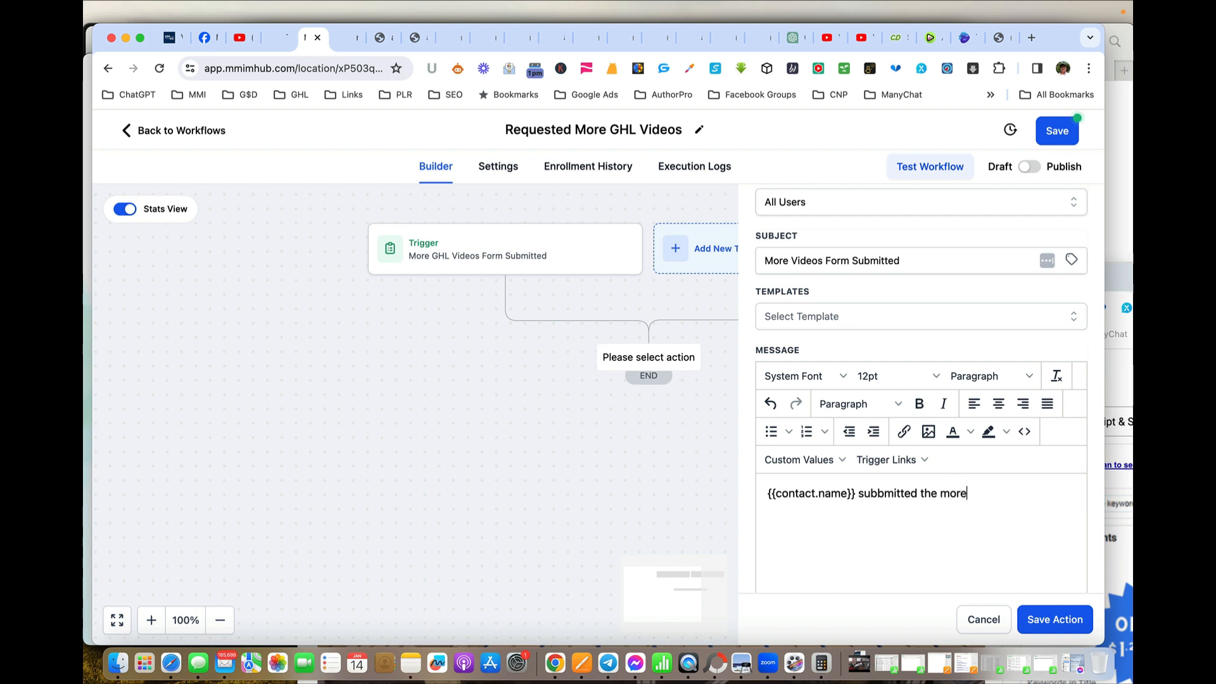
text( videos request form)
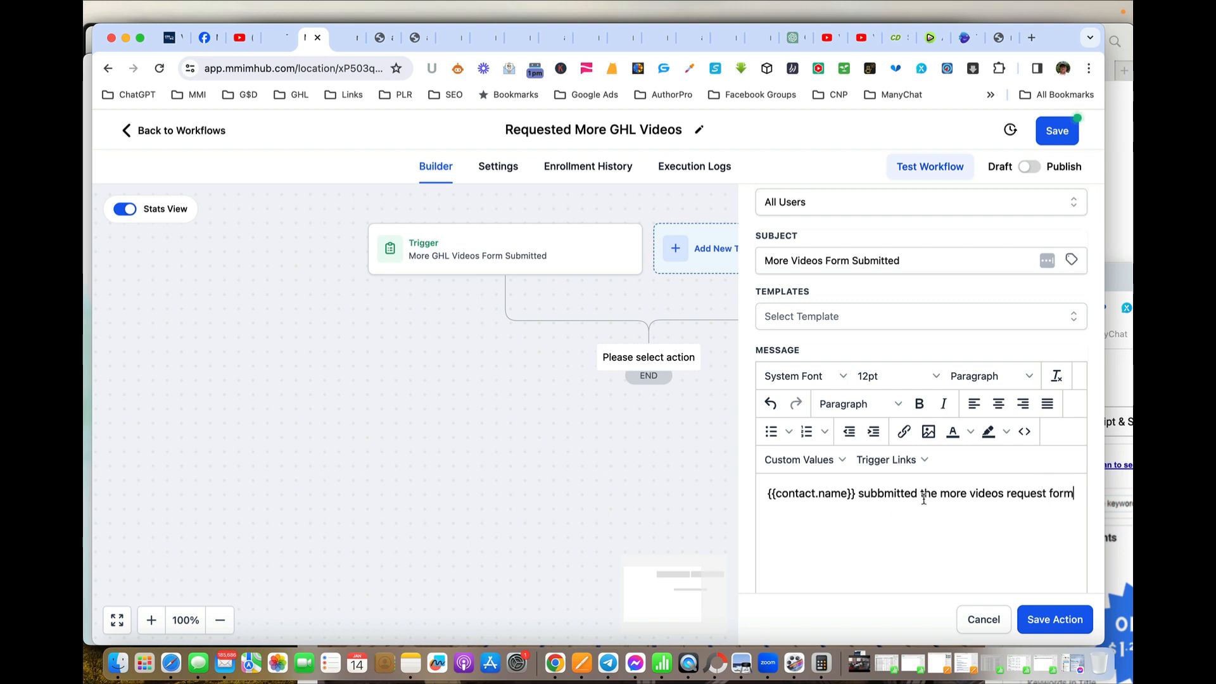
Step: Correct the message's spelling to "submitted", insert "GHL" before "videos", and save the notification action
click(876, 495)
key(BackSpace)
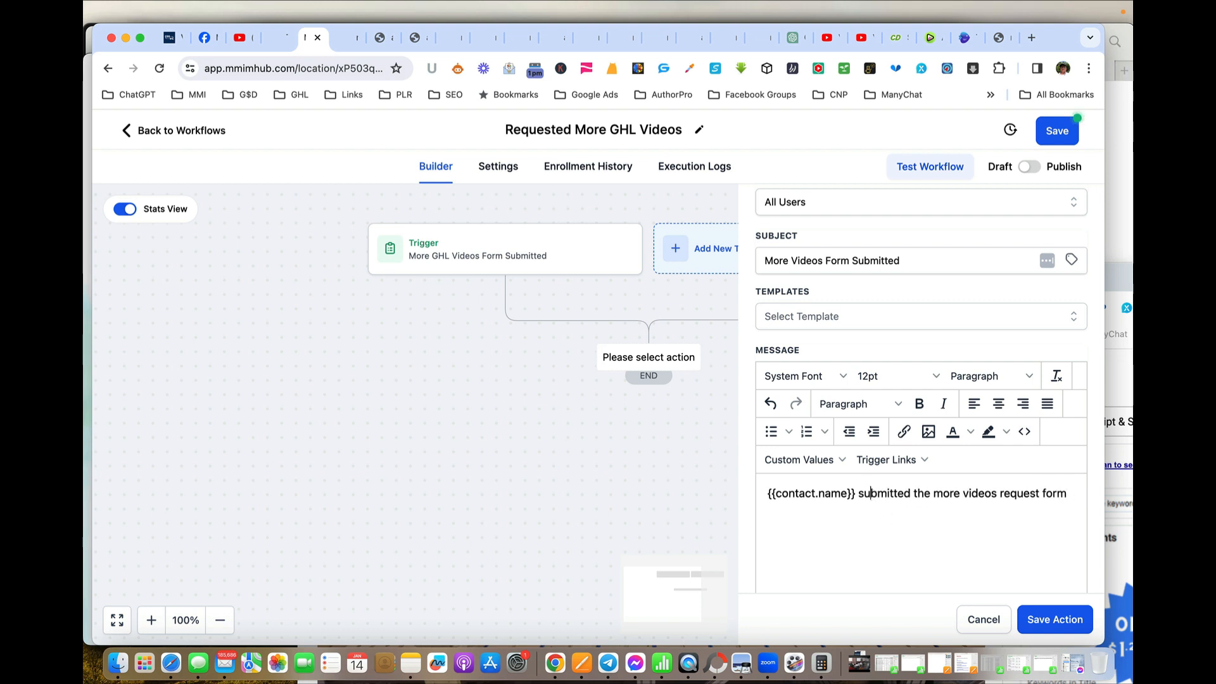
click(964, 493)
text(GHL)
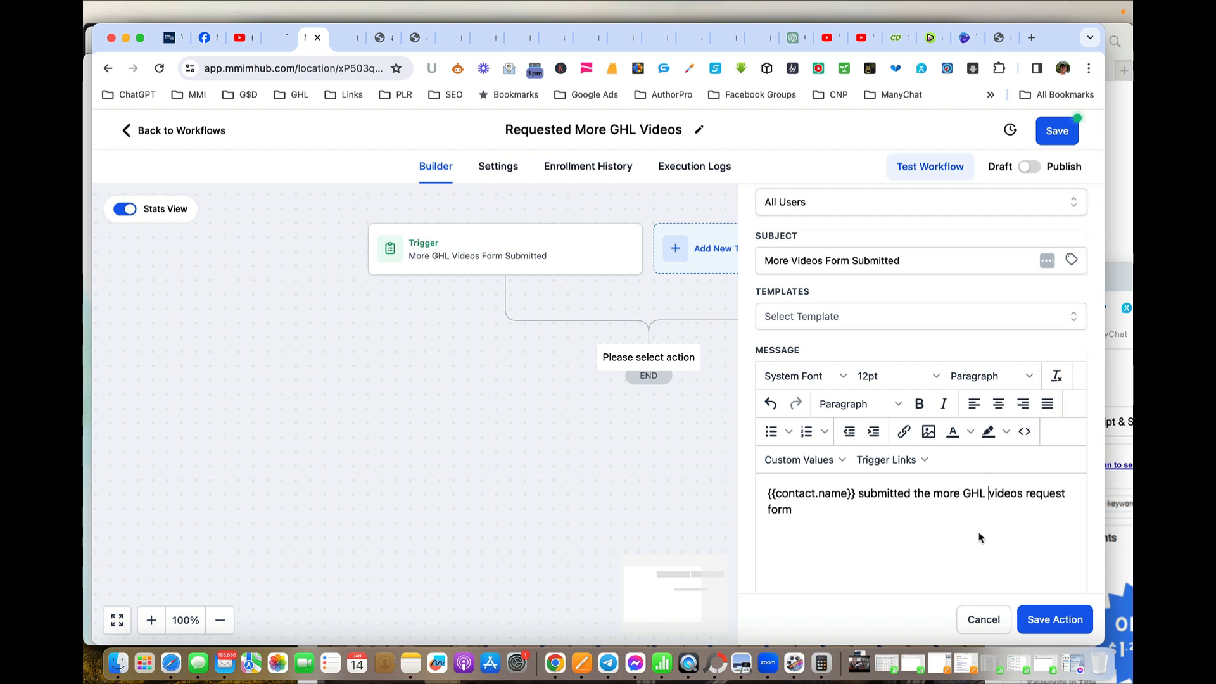
click(1053, 617)
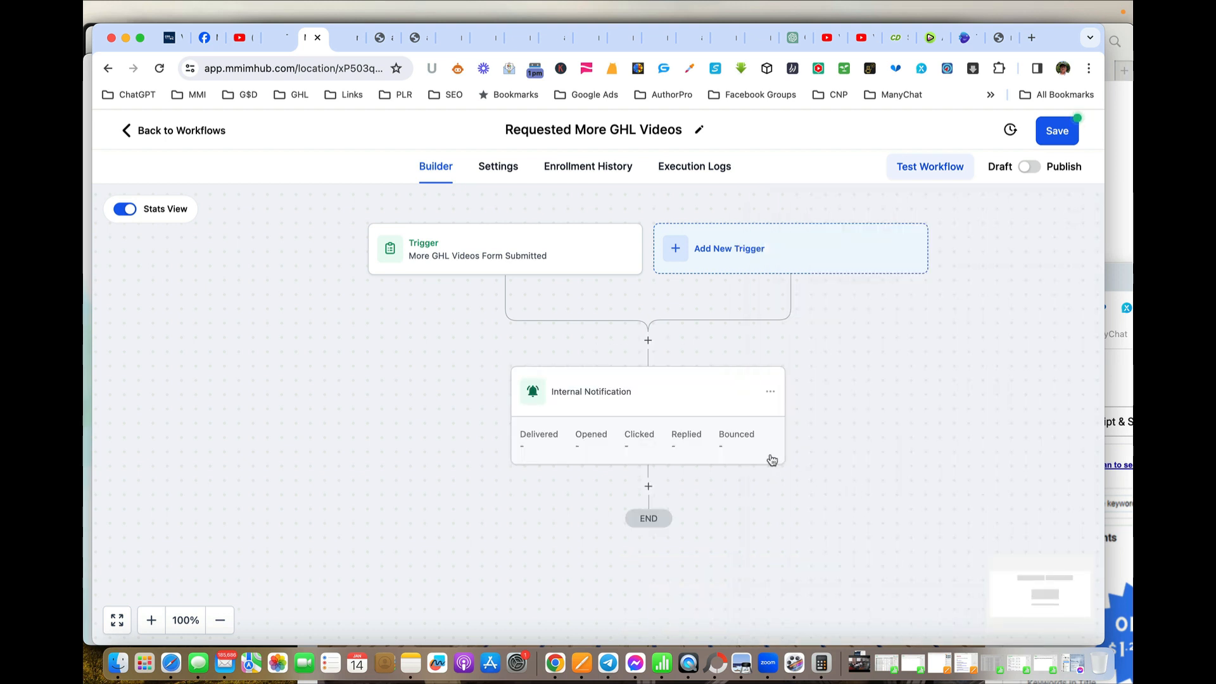
Step: Insert a Send Email action below the internal notification, finding it by searching the actions for "em"
click(648, 486)
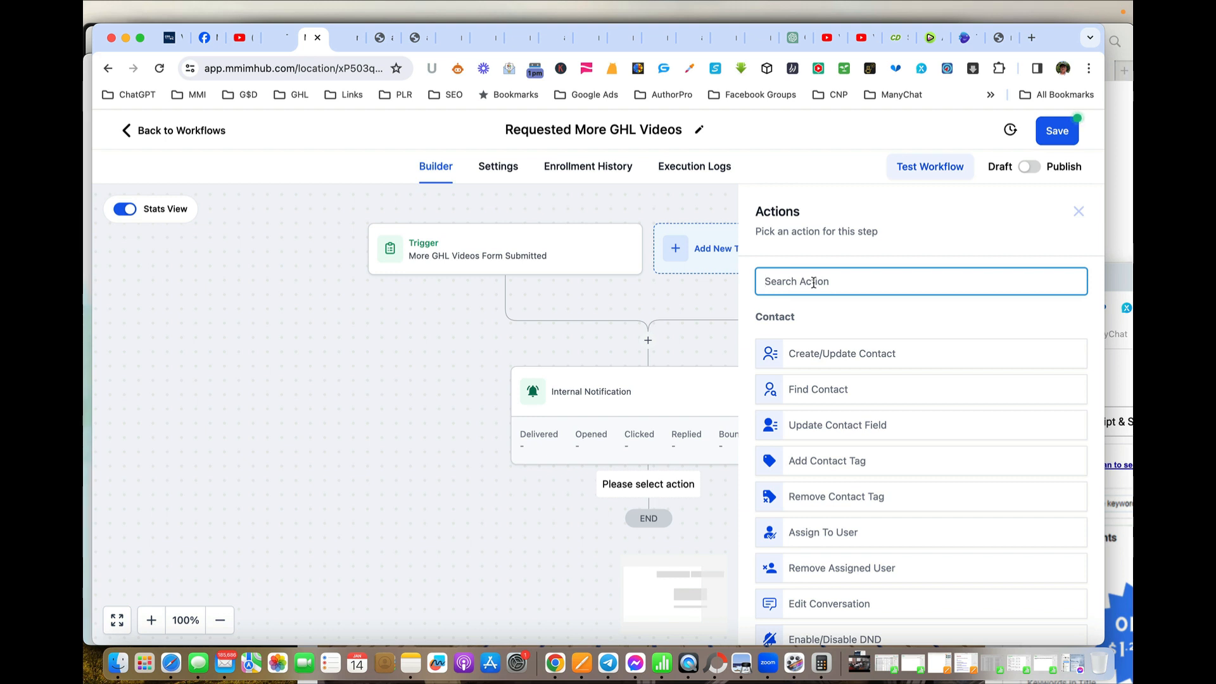
text(em)
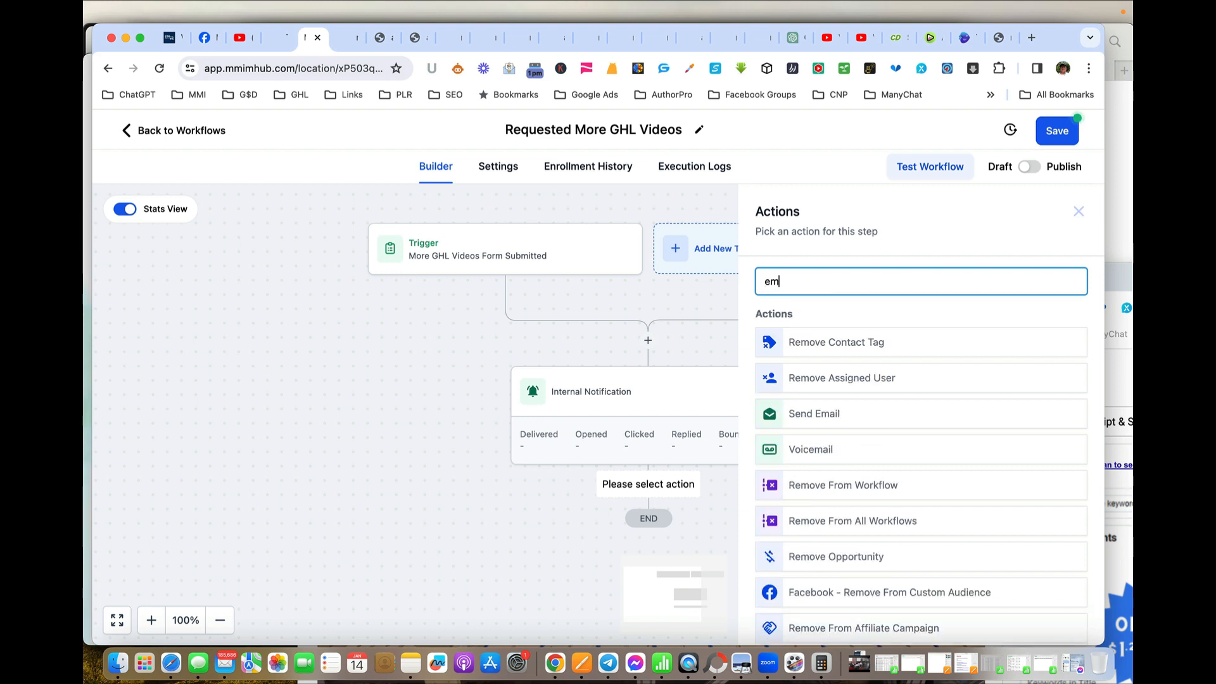
key(BackSpace)
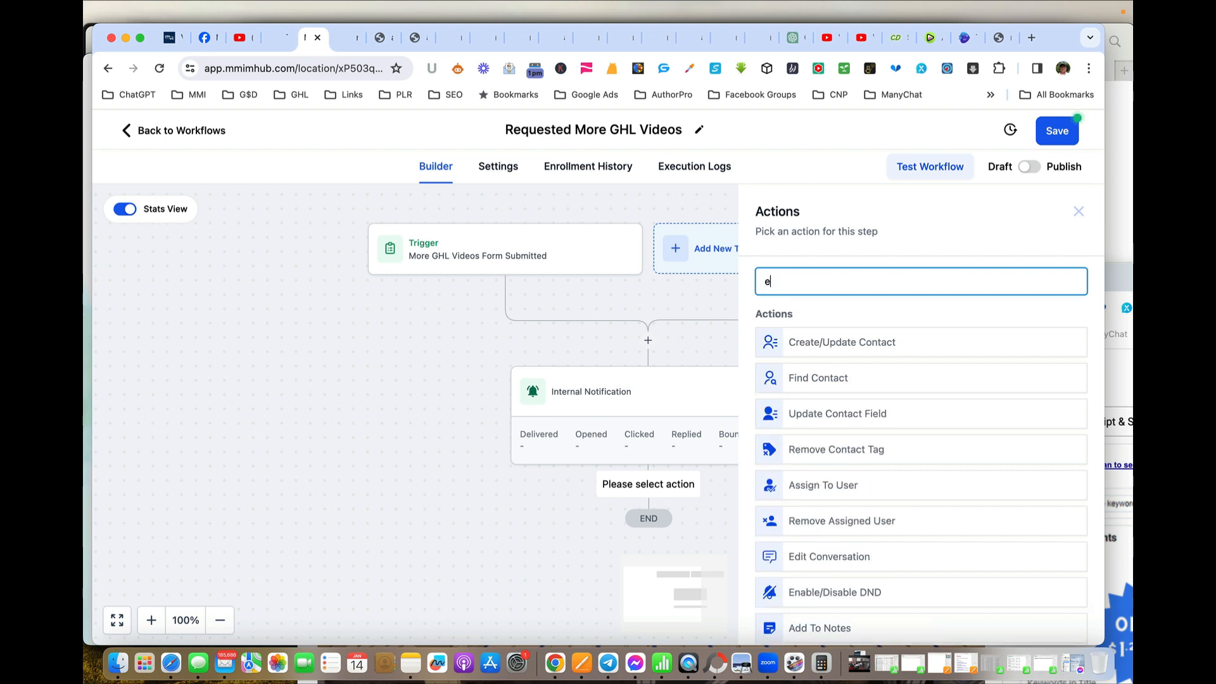
text(m)
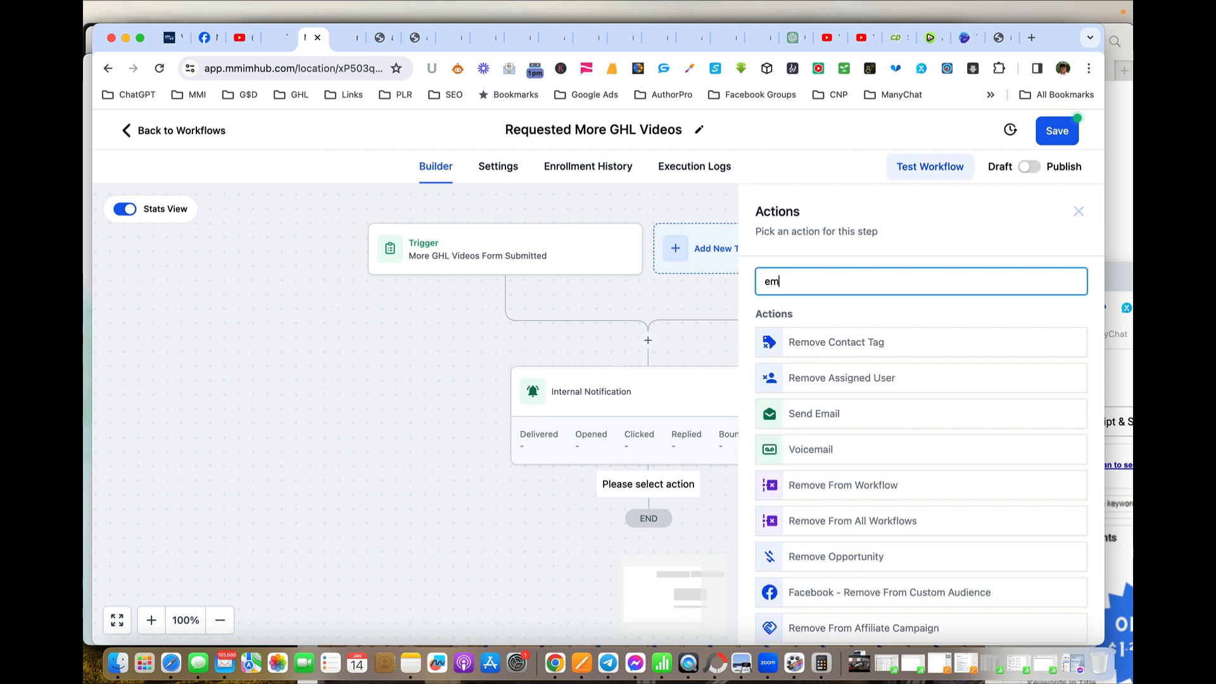
click(814, 413)
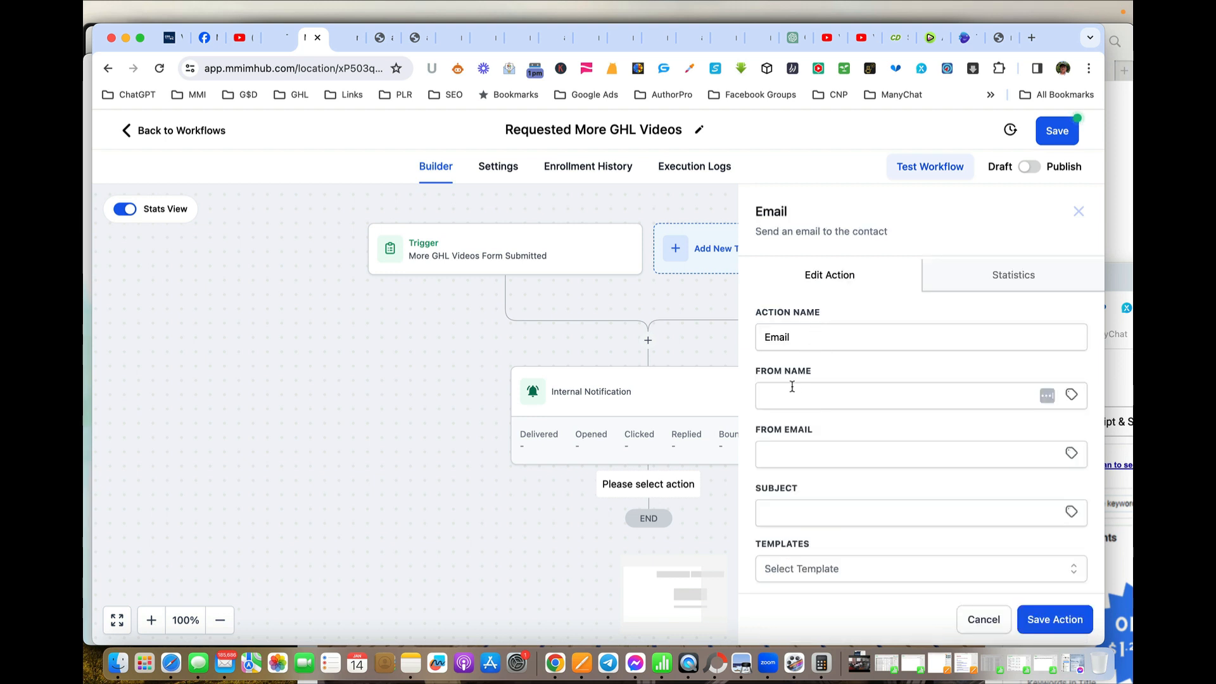
Step: Fill in the sender's name and sender's email address for the contact email
click(810, 396)
click(859, 430)
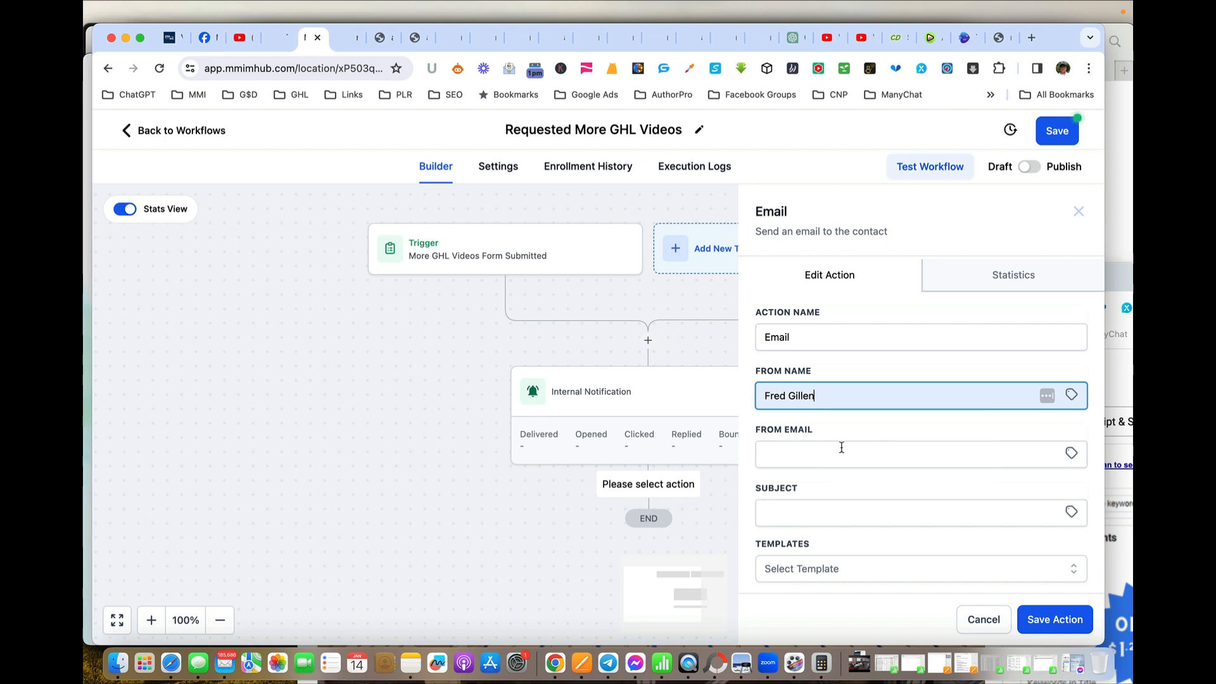
click(815, 456)
click(874, 491)
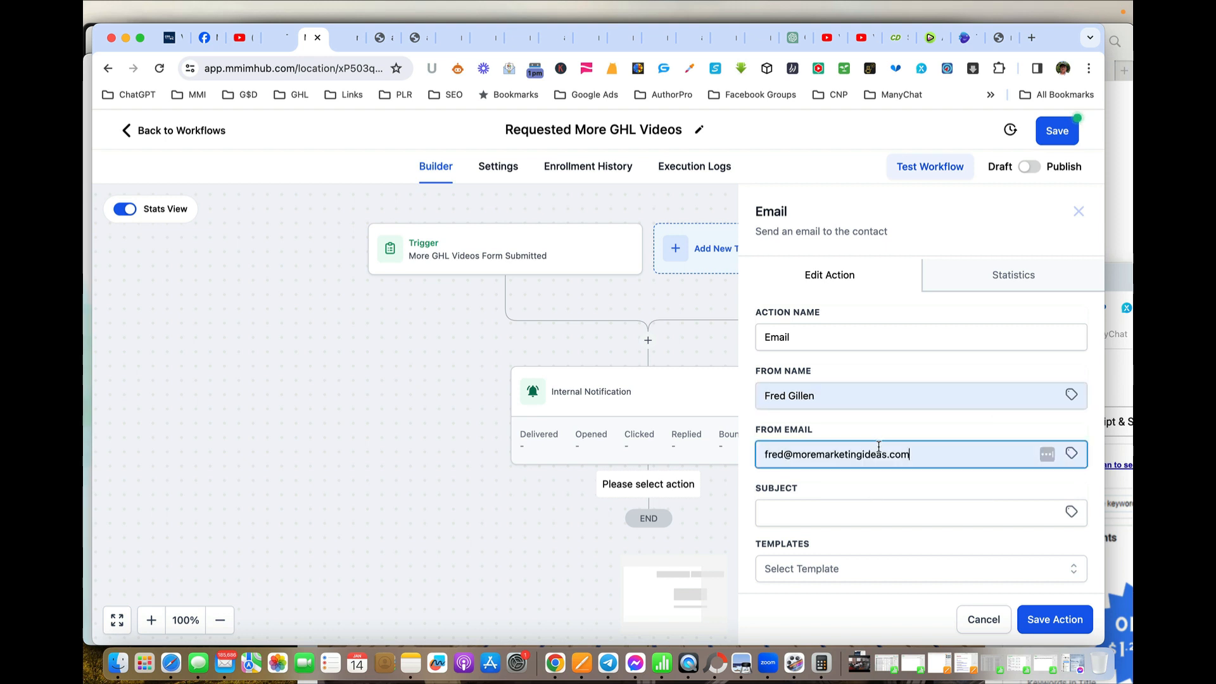
Step: Set the contact email's subject to "Your request was received for more GHL videos"
click(786, 508)
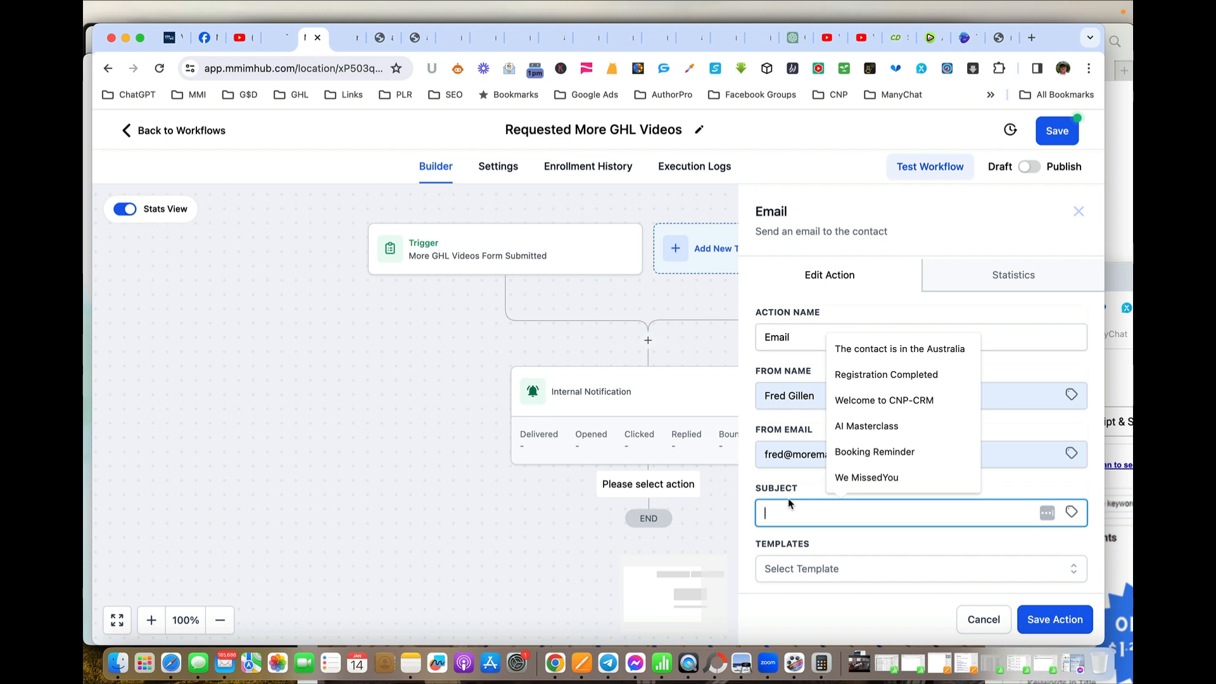
text(Your re)
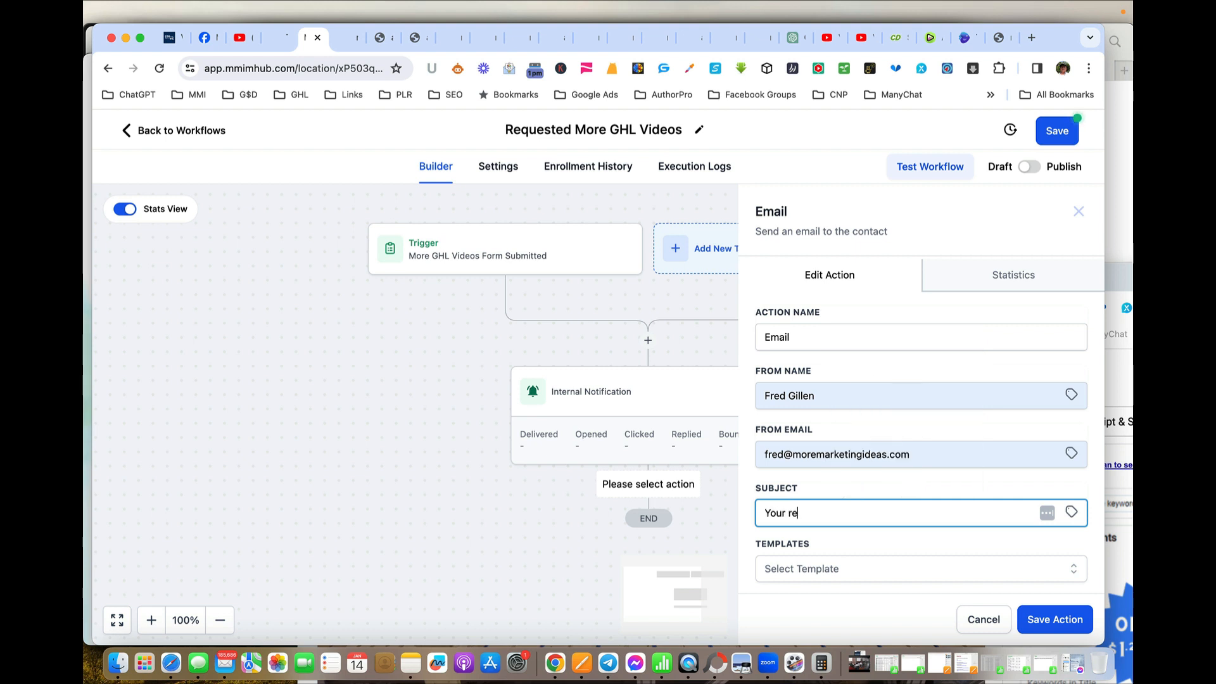
text(quest was received)
scroll(915, 507, down, 3)
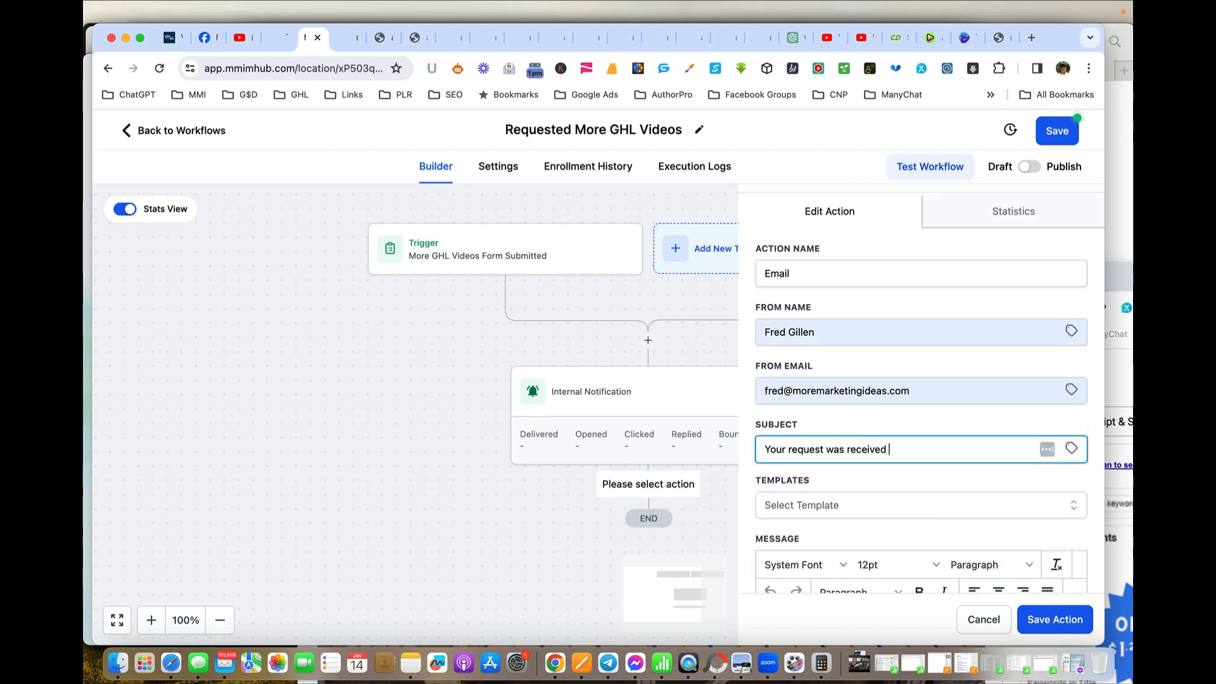
text(for more GHL videos)
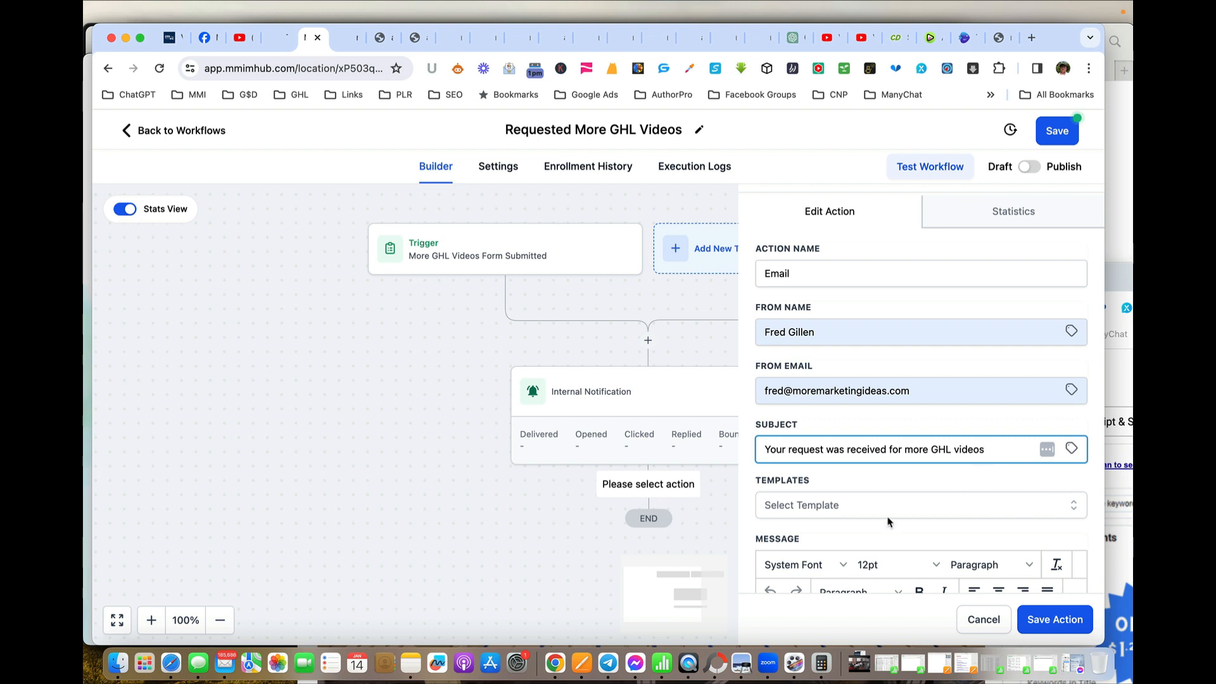
Step: Start the contact email's message with the greeting "Hi{{contact.first_name}}," using the contact's First Name custom value
scroll(895, 489, down, 5)
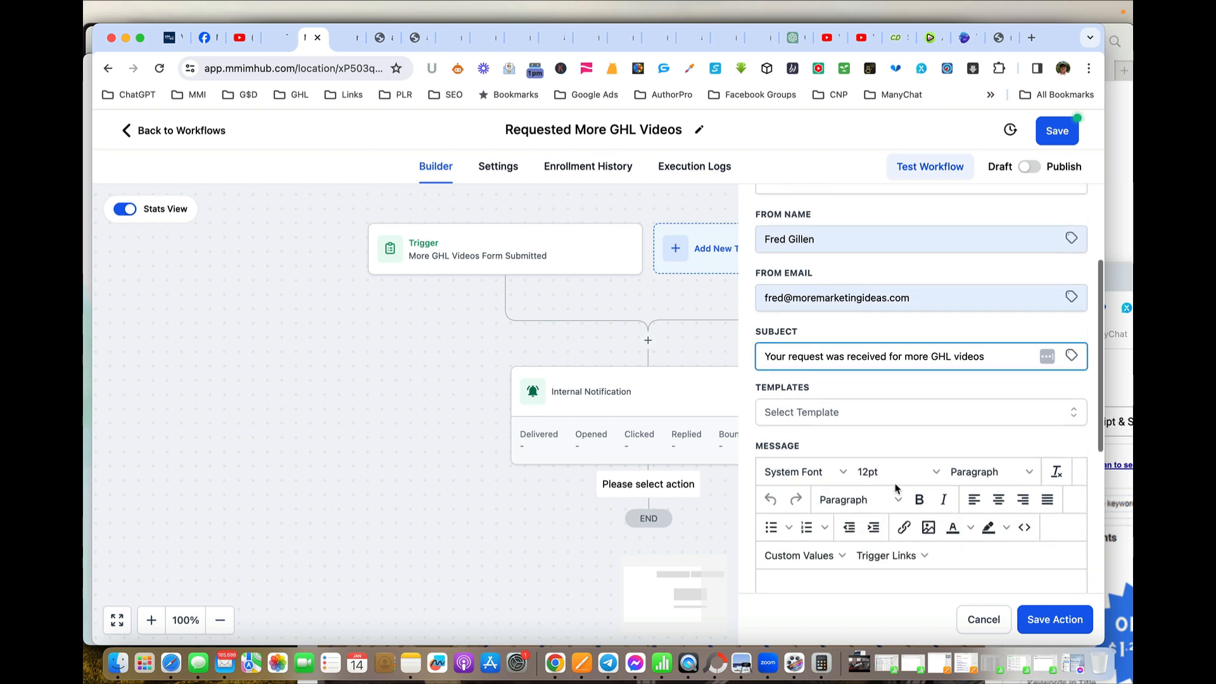
click(808, 466)
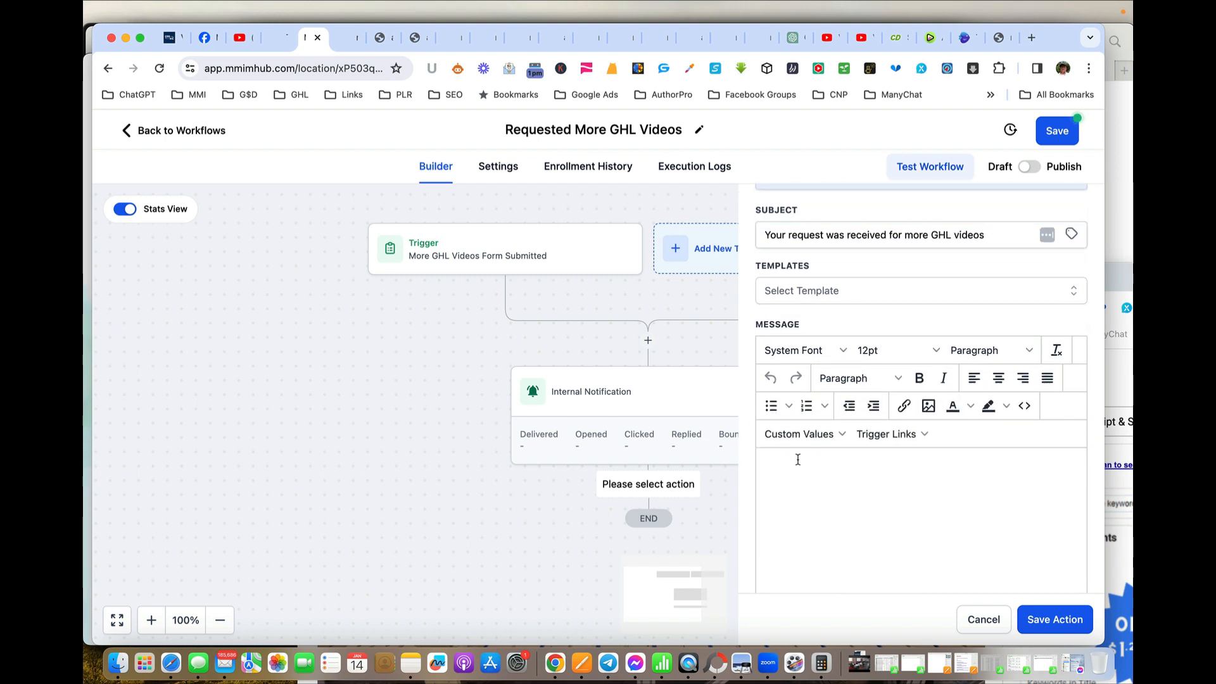
text(Hi)
click(839, 433)
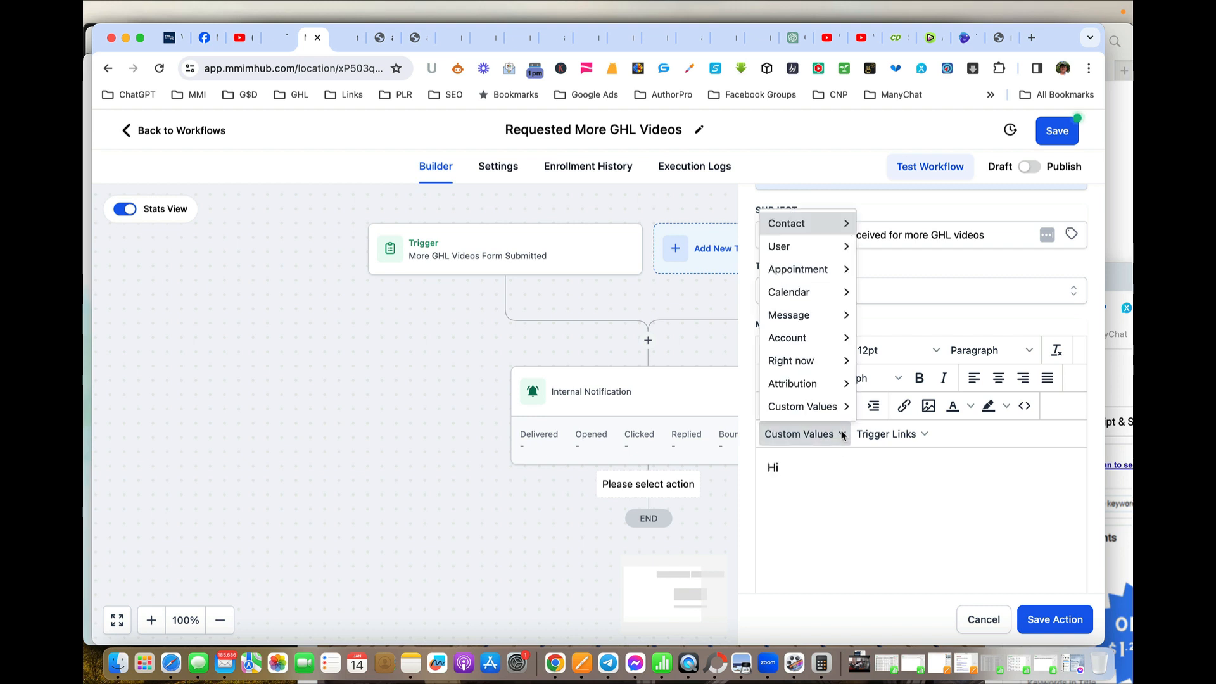
mouse_move(784, 269)
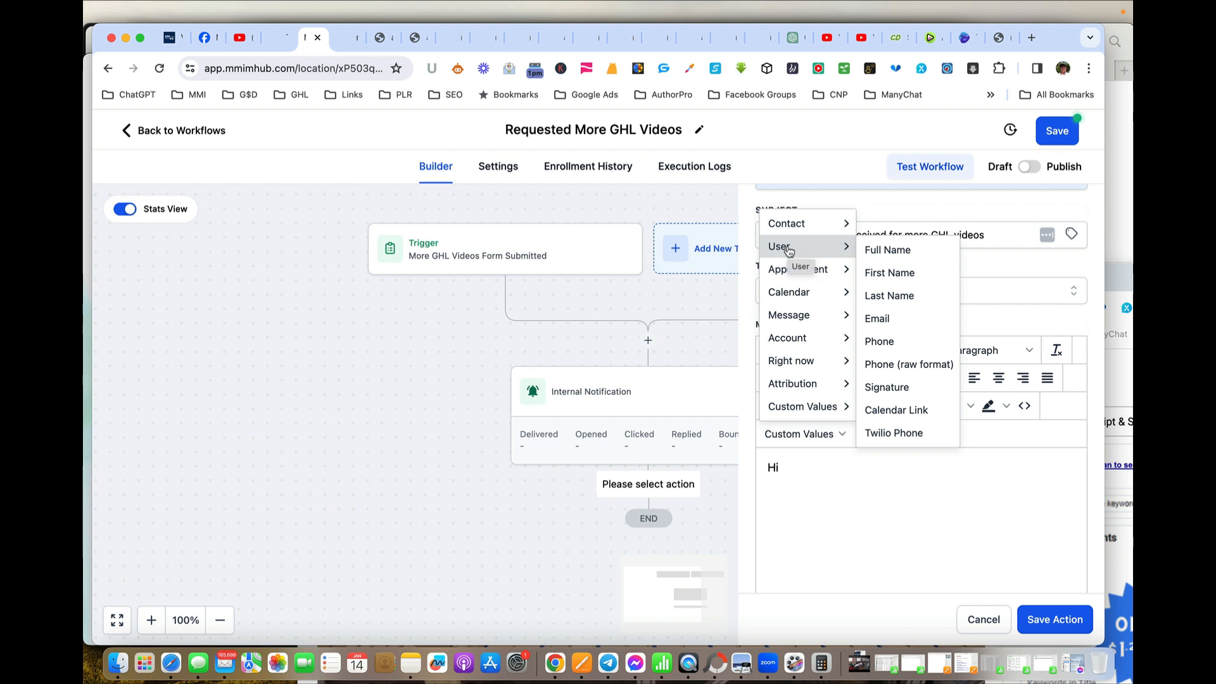
mouse_move(813, 229)
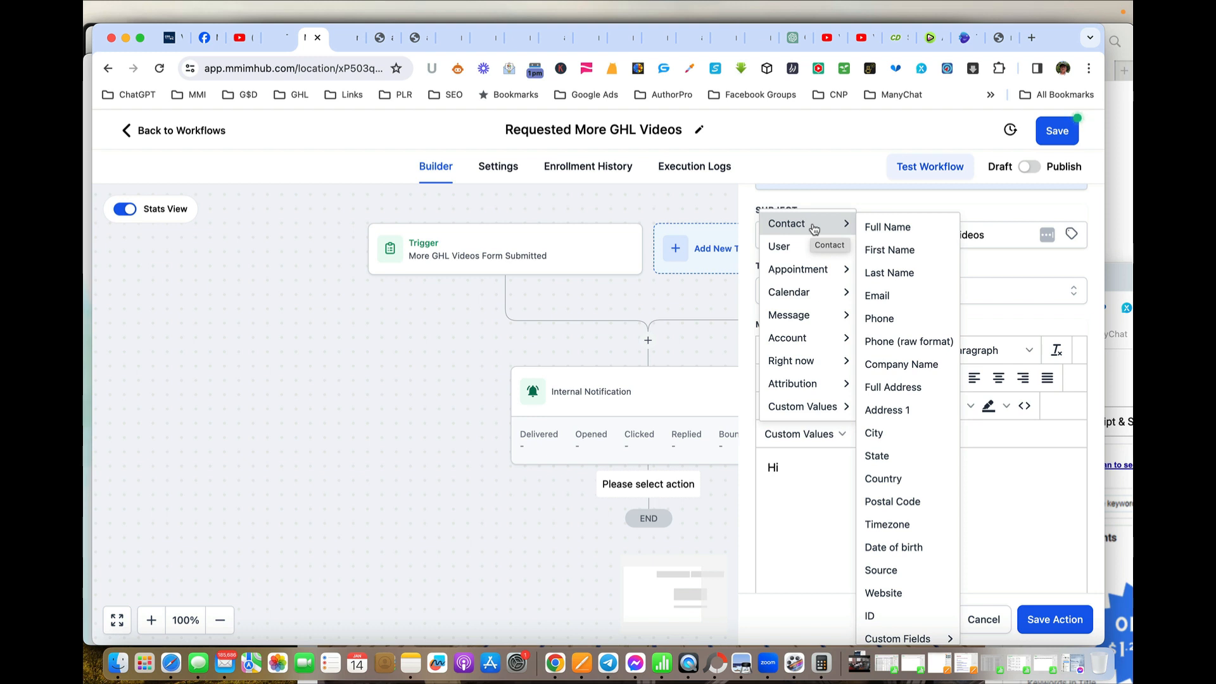
click(901, 252)
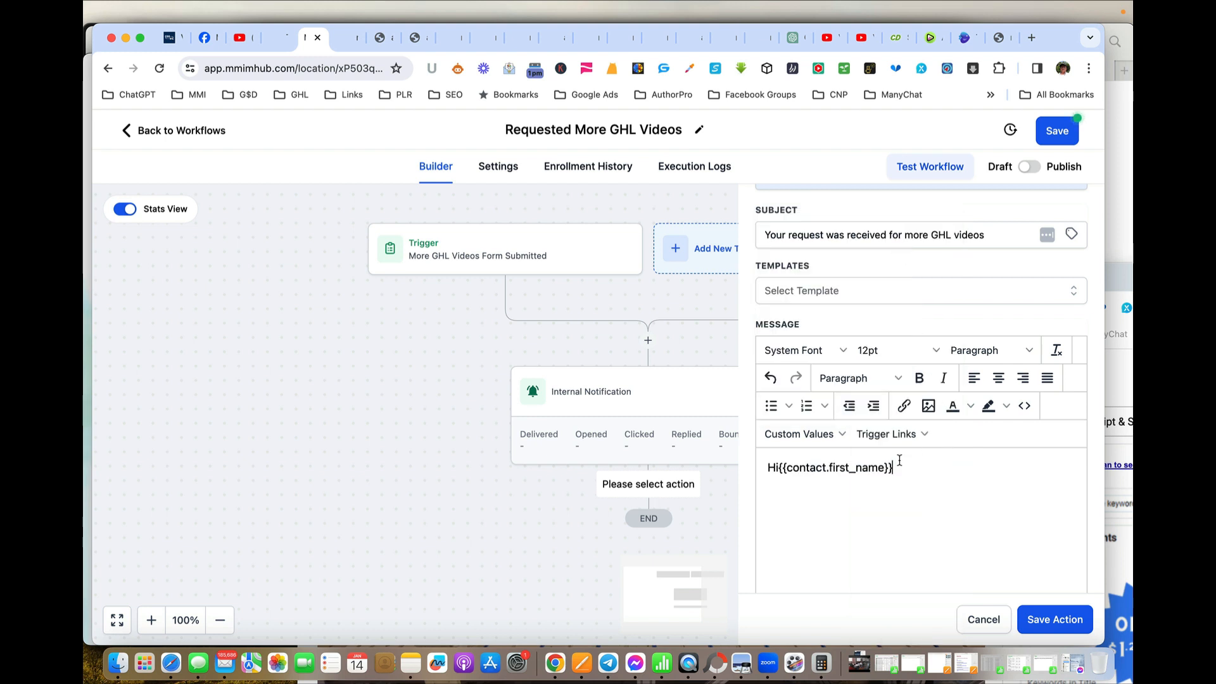
text(,)
Step: Add the paragraph "Thank you for requesting more videos, I will send you some links shortly." below the greeting
key(Return)
text(Thank you for req)
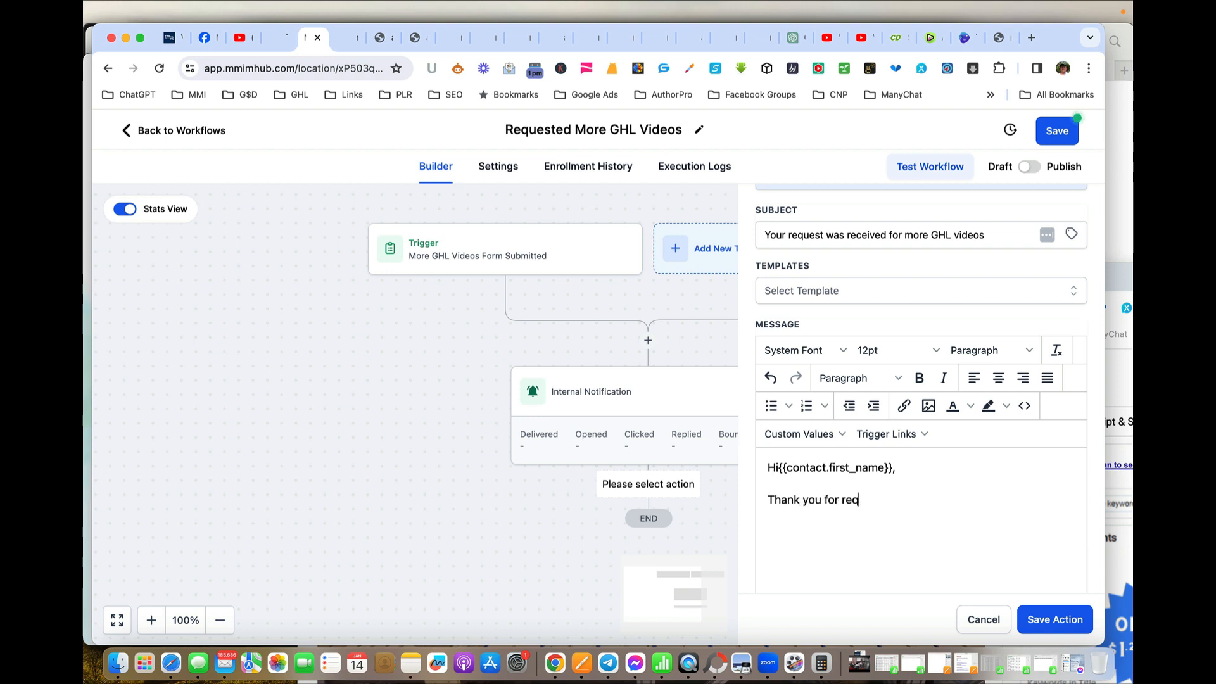
text(uesting more vide)
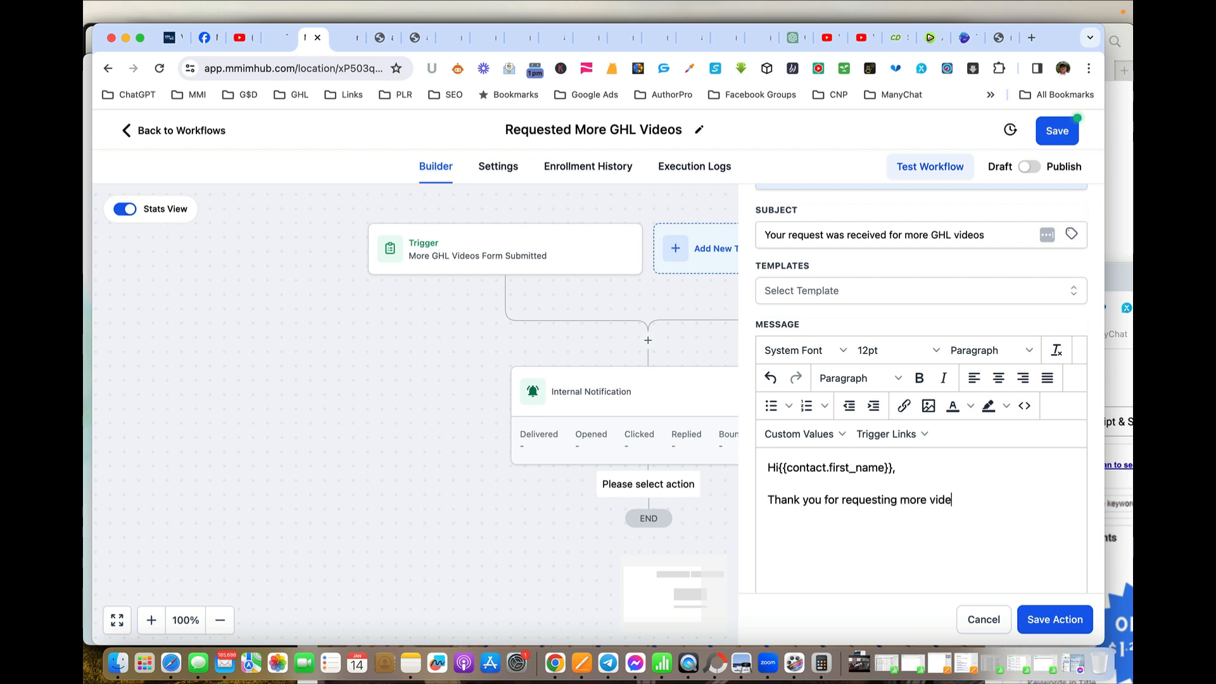
text(ios)
key(BackSpace)
key(BackSpace)
text(os, I will s)
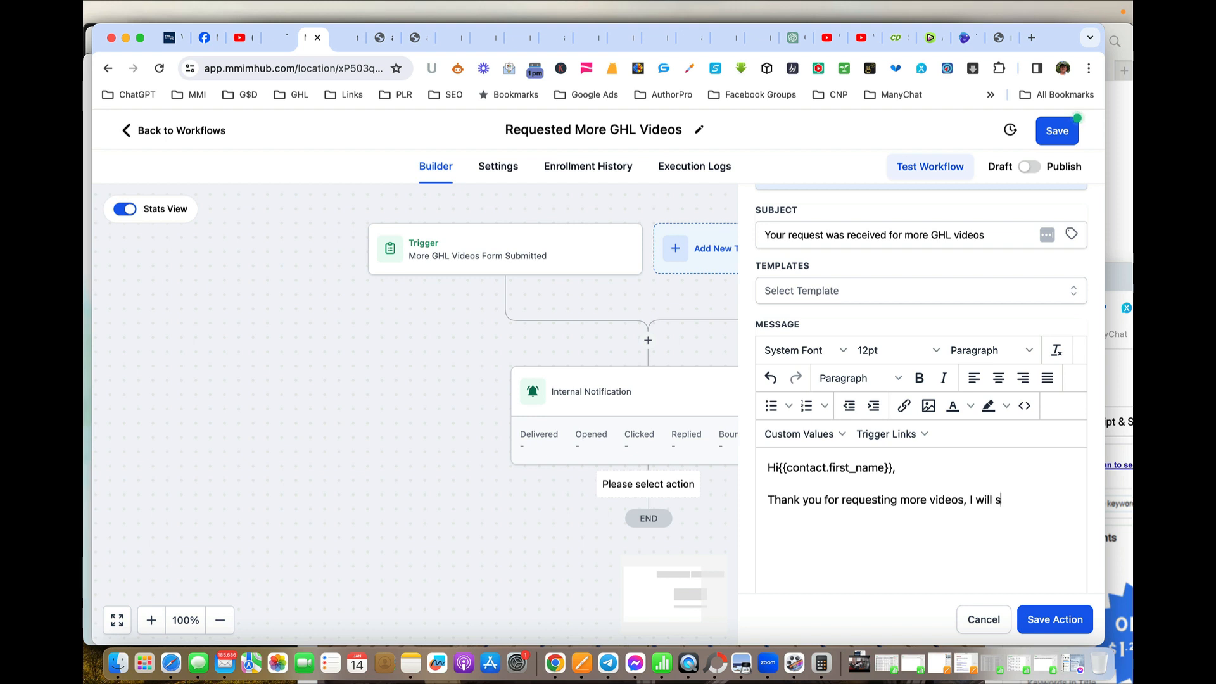
text(end you some lin)
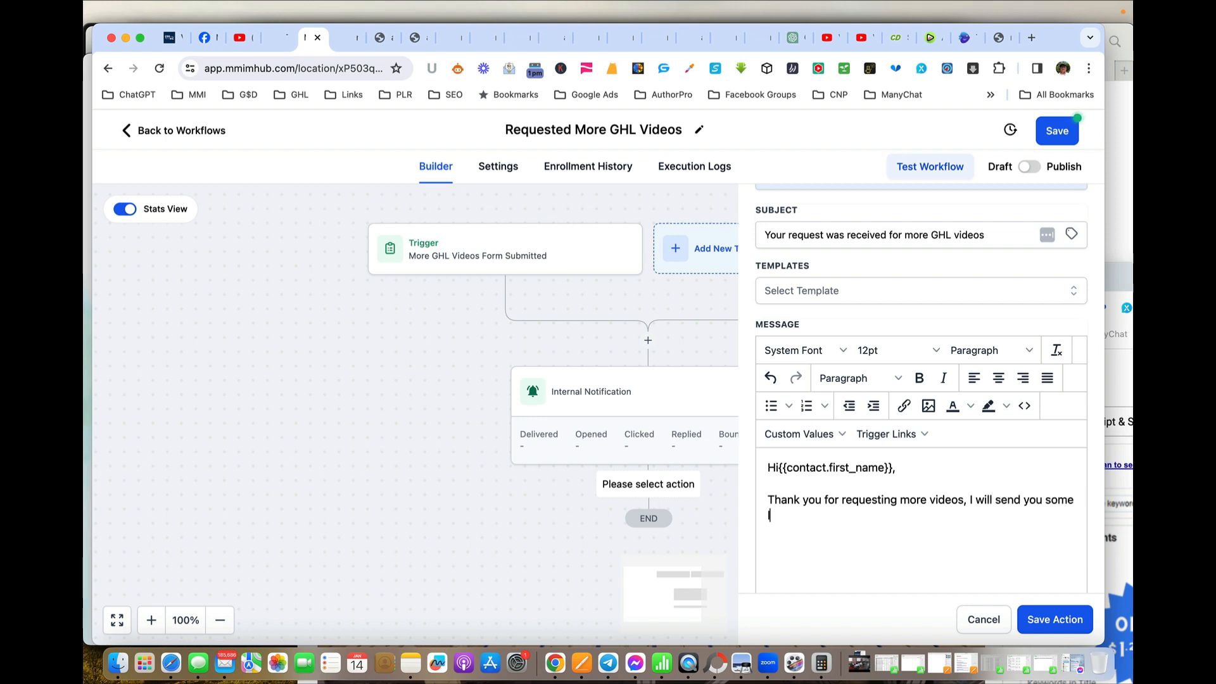
text(ks shortly)
text(.)
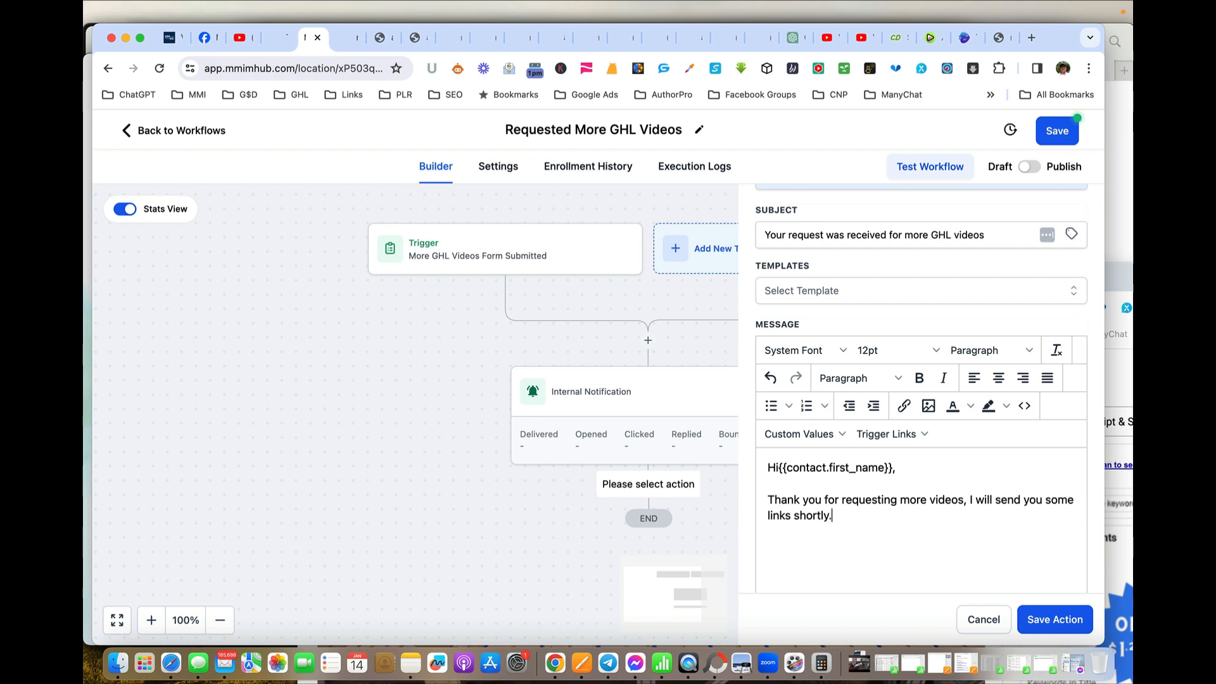
Step: Add the paragraph "In the meantime can you share what your experience level is with GHL and what content you would like to see in the videos."
key(Return)
text(I=n the me)
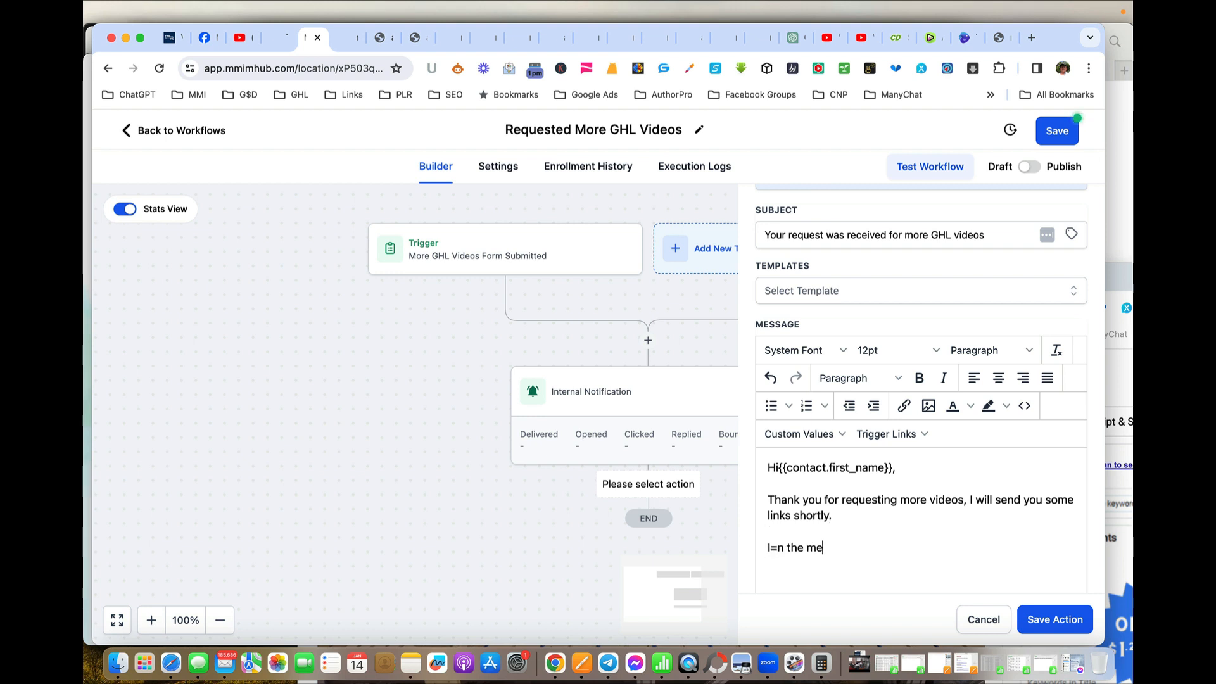
text(antime can =yo)
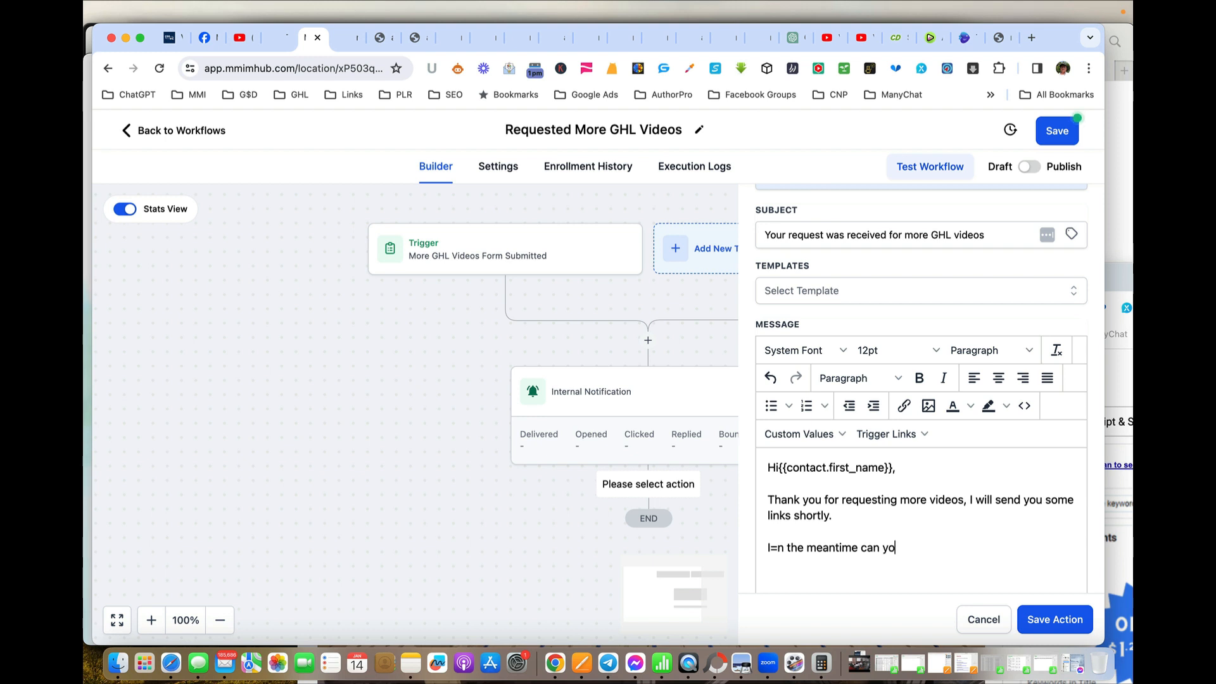
text(u share what your expere=)
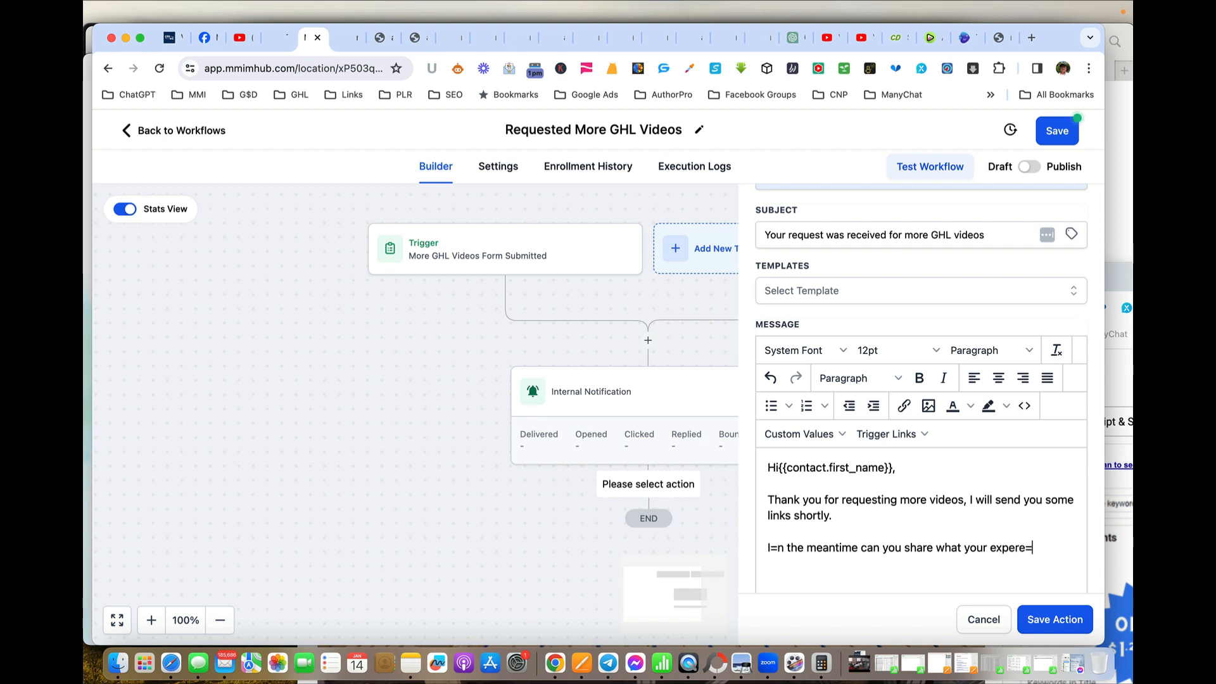
key(BackSpace)
key(BackSpace)
text(ience )
text(is )
text(level is )
text(with)
text( GHL and)
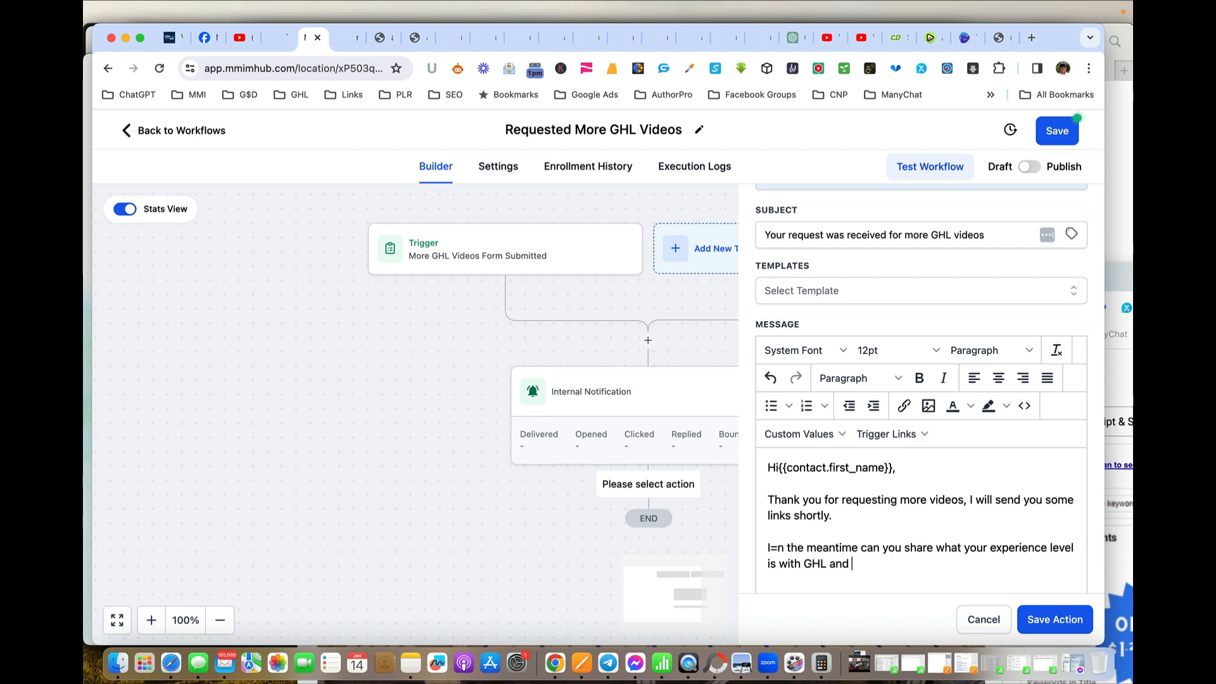
text( what content you would )
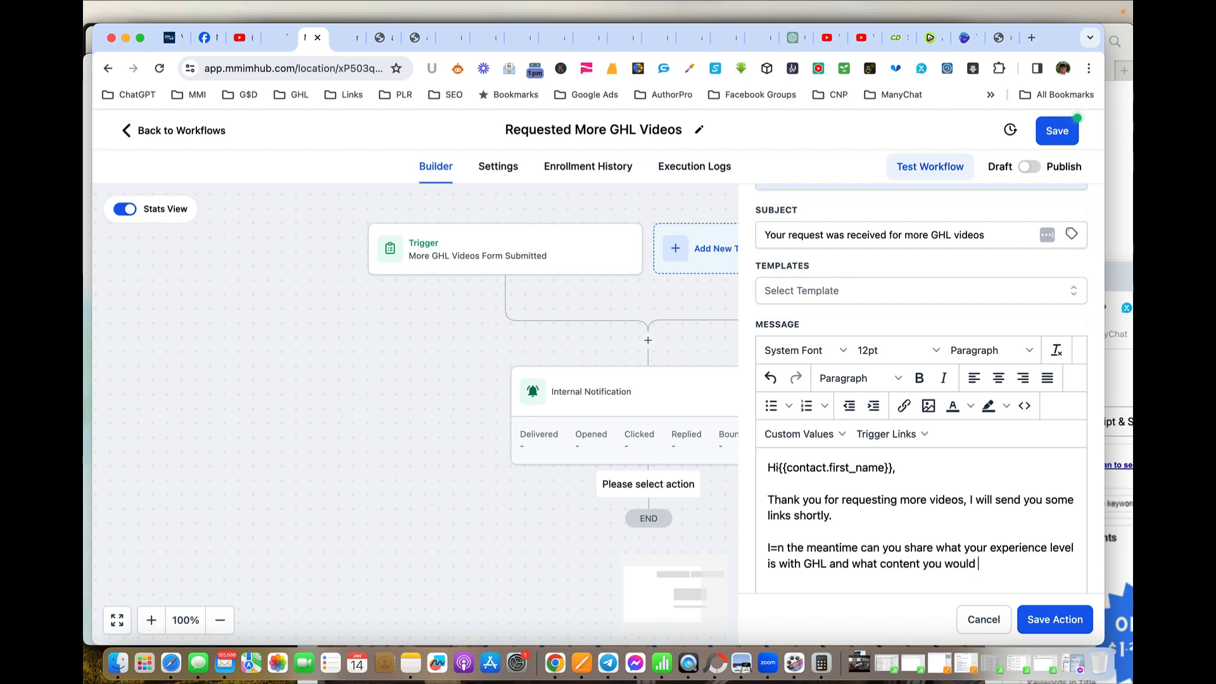
text(like to see)
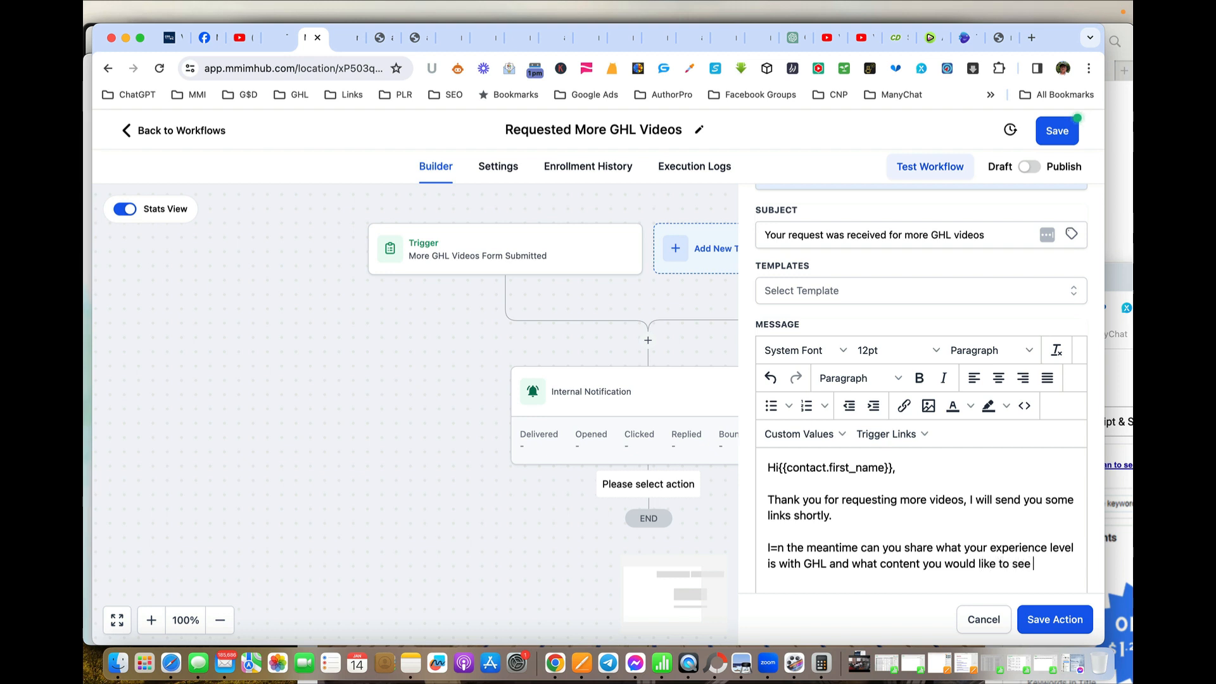
text( in the videos.)
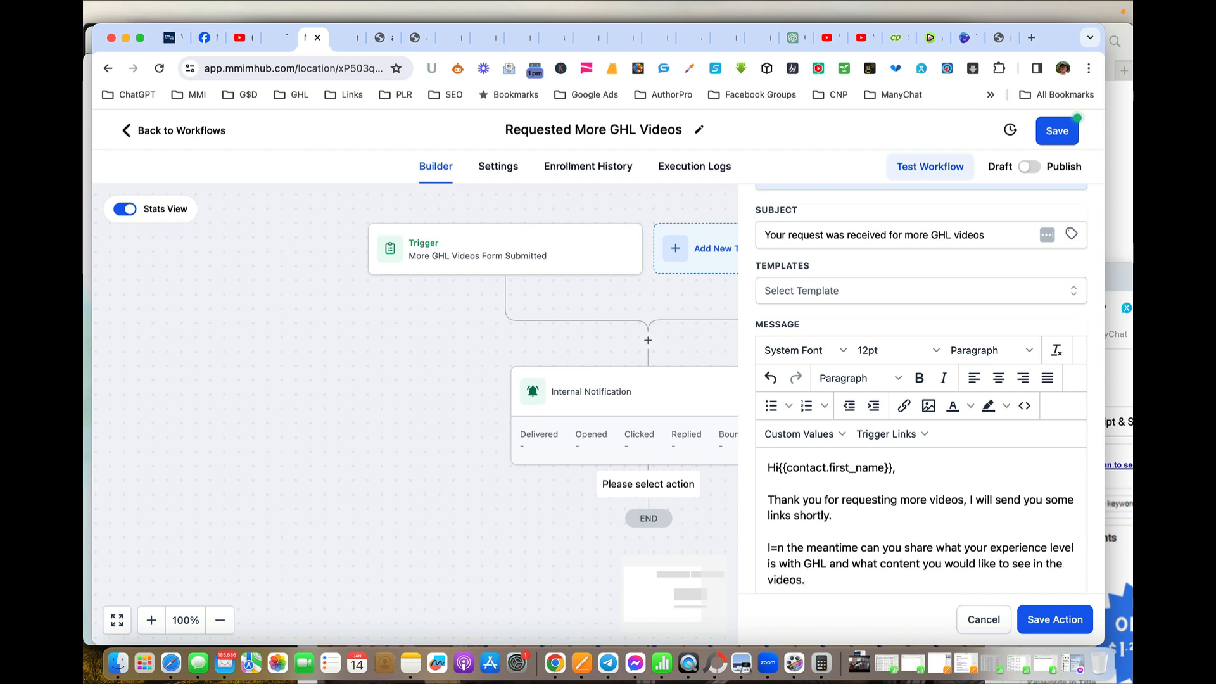
click(777, 549)
key(BackSpace)
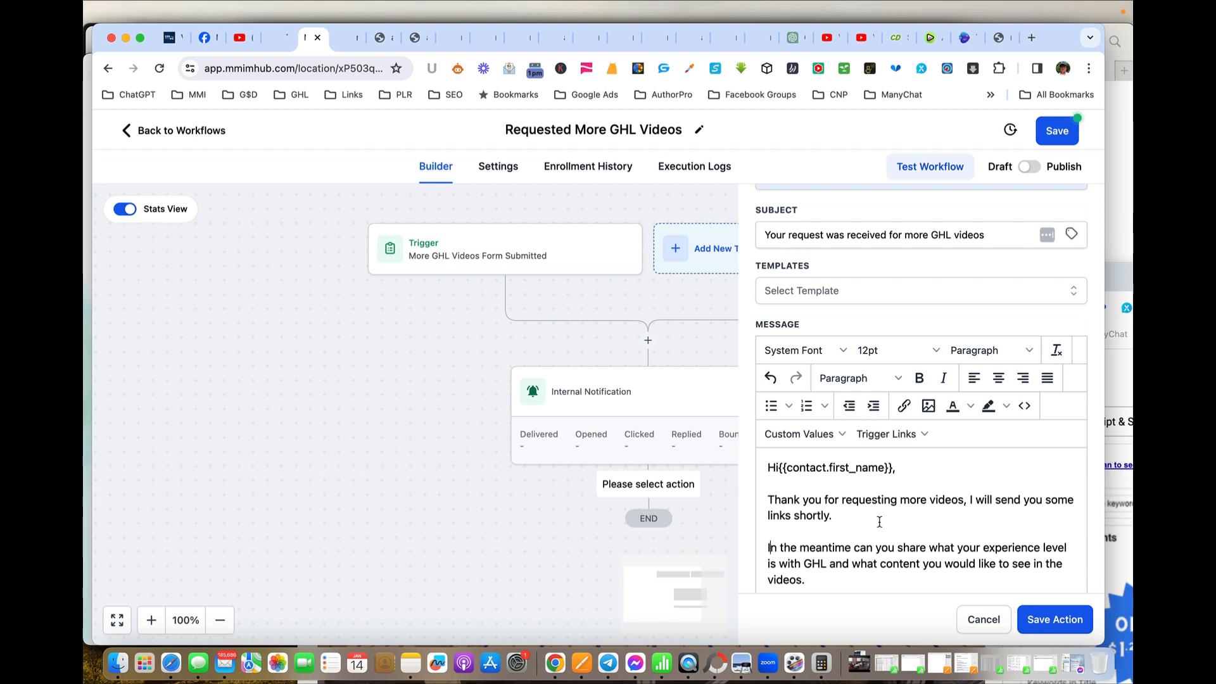
Step: Close the email message with "Chat Soon" and the sender's first name on separate lines, and save the email action
scroll(877, 523, down, 3)
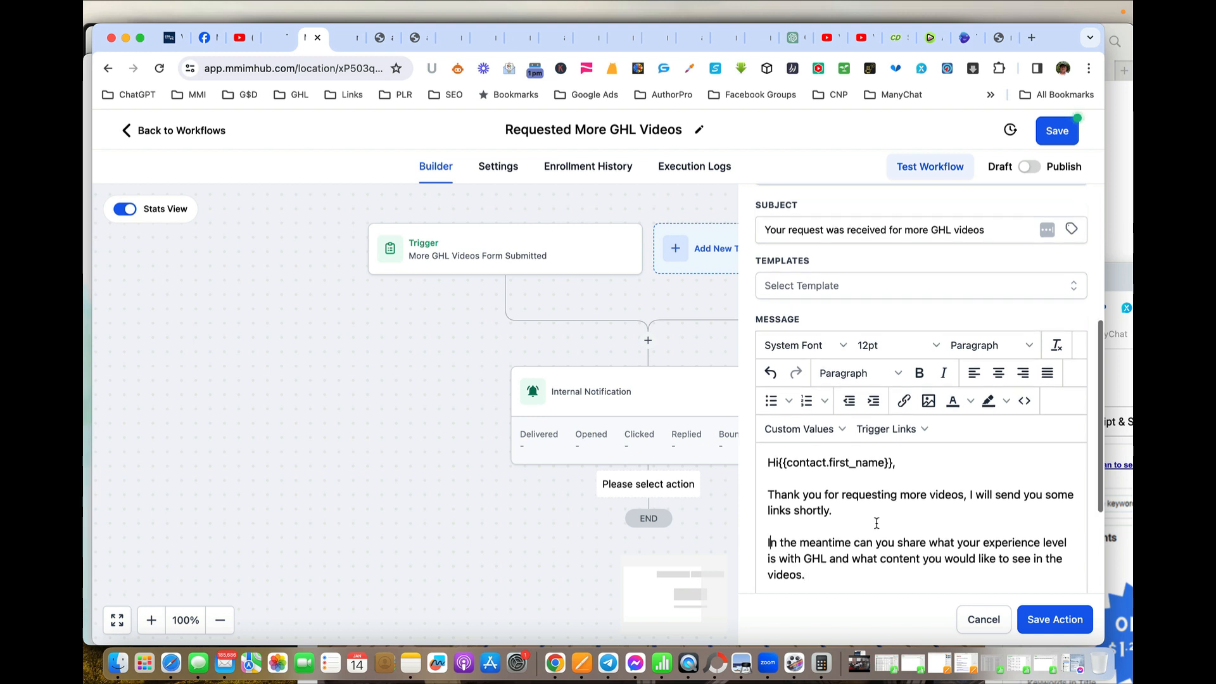
scroll(877, 523, down, 1)
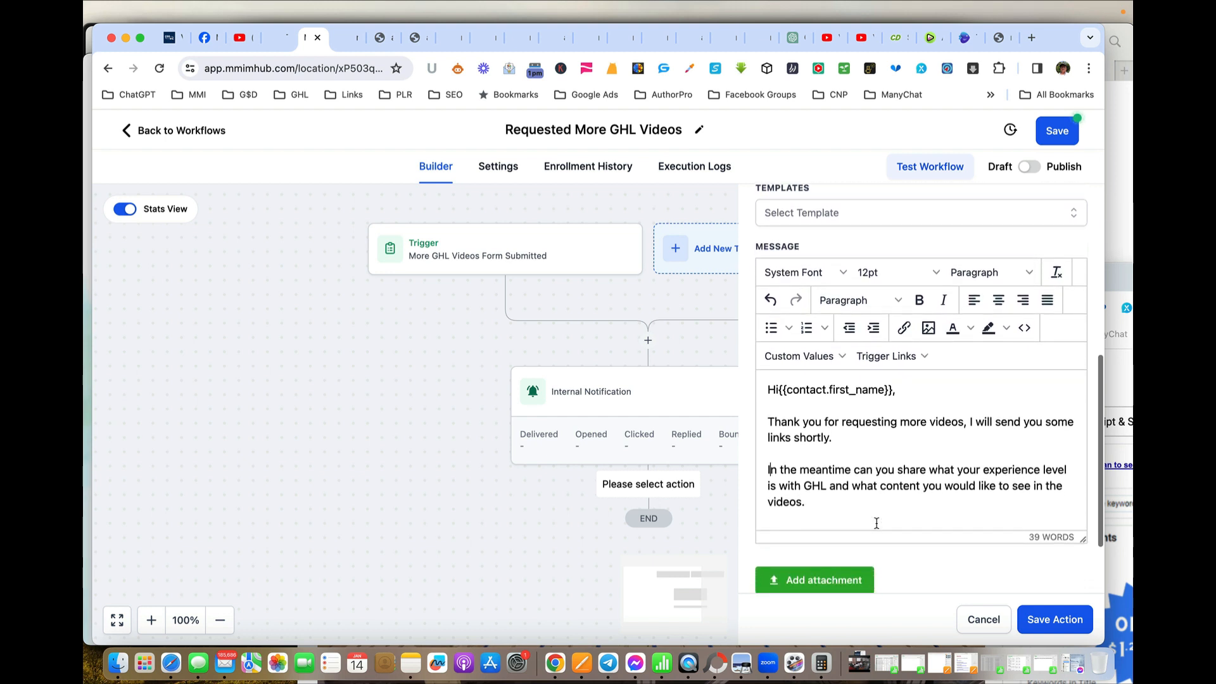
scroll(877, 523, up, 1)
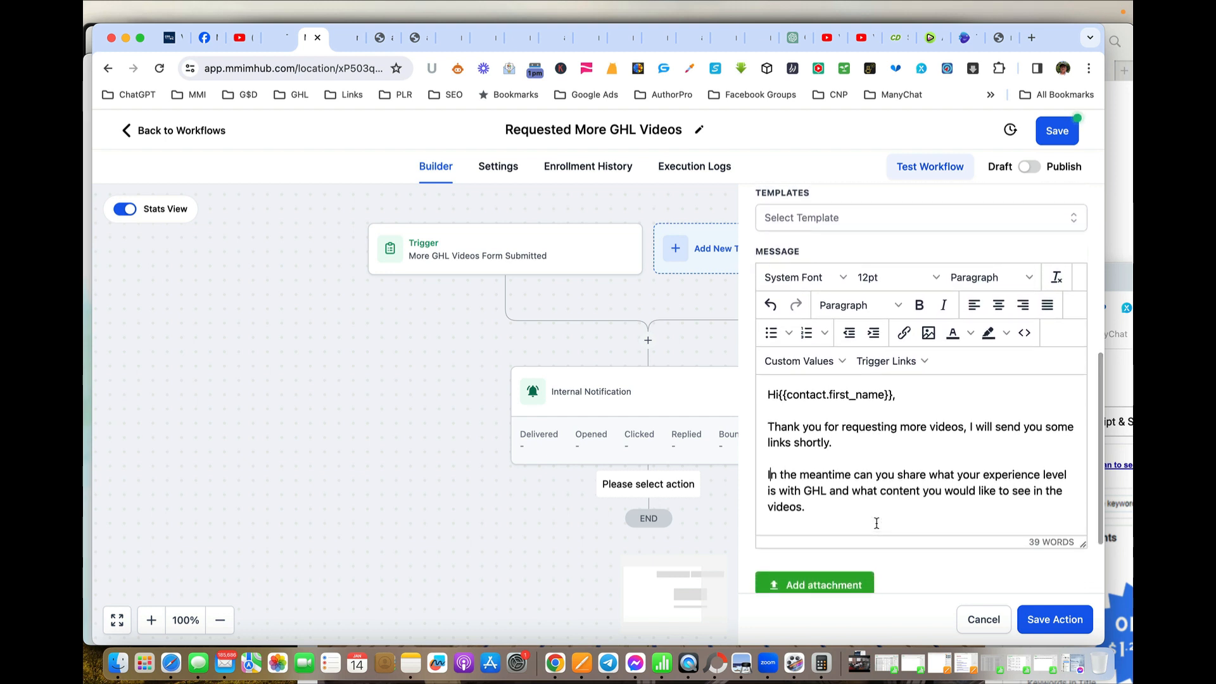
key(Return)
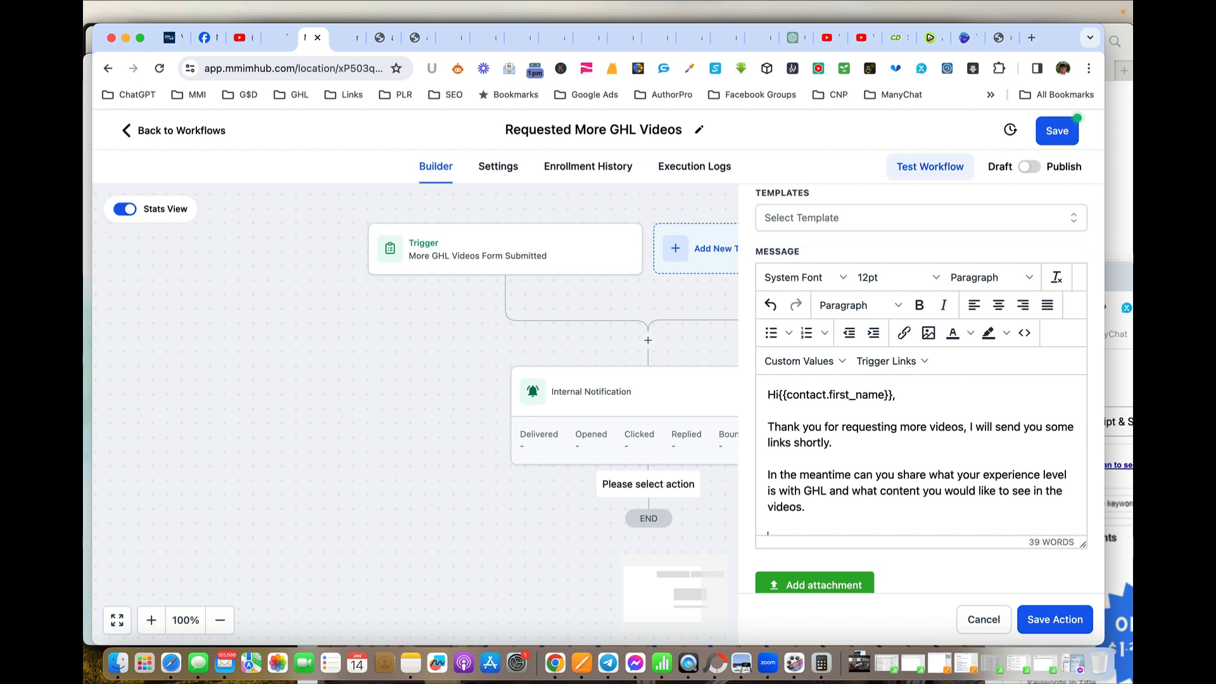
text(Chat )
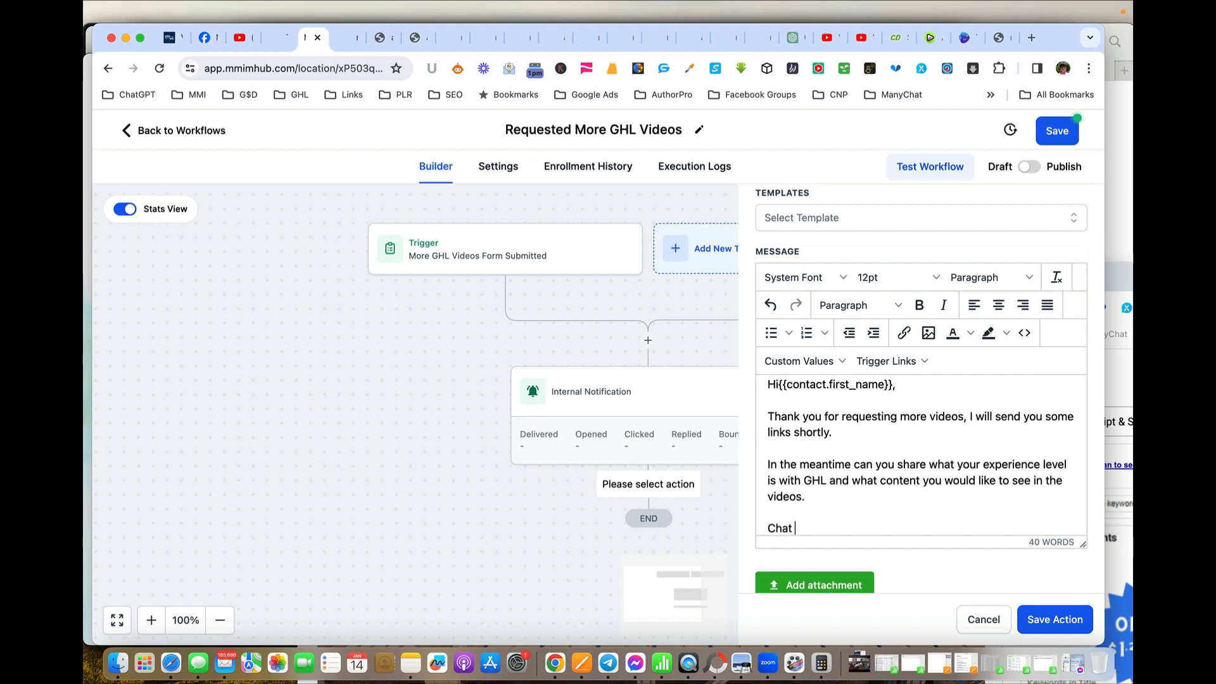
text(Soon)
key(Return)
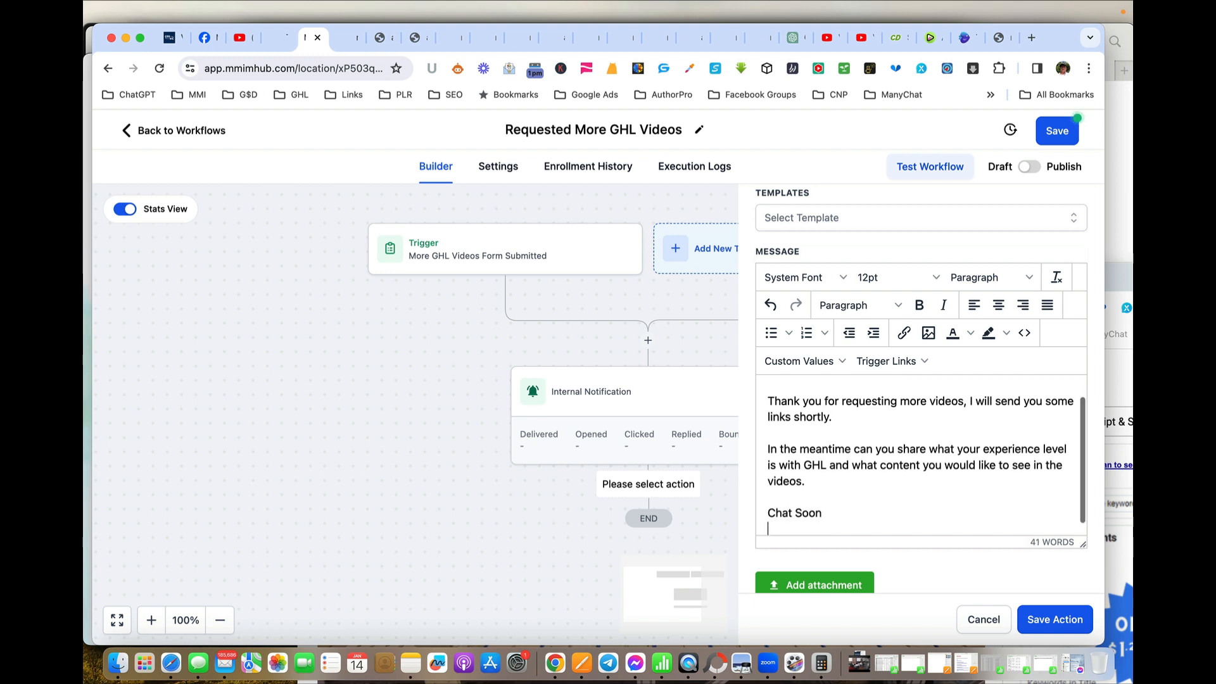
text(Fred)
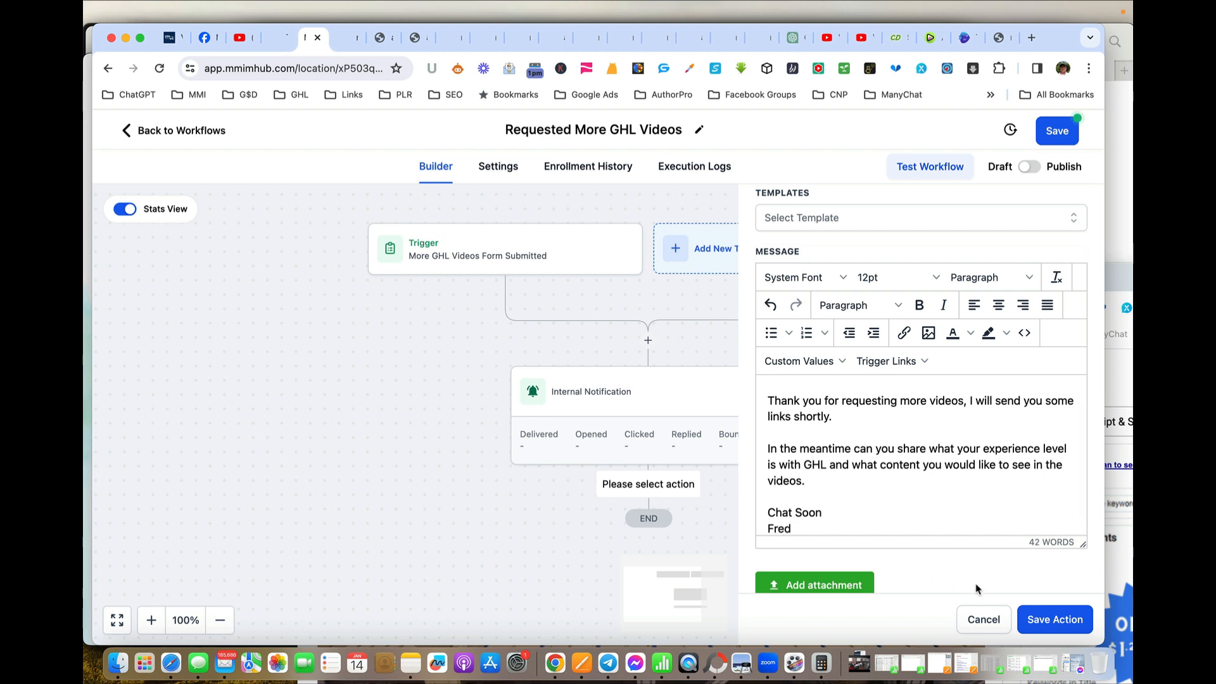
click(1043, 623)
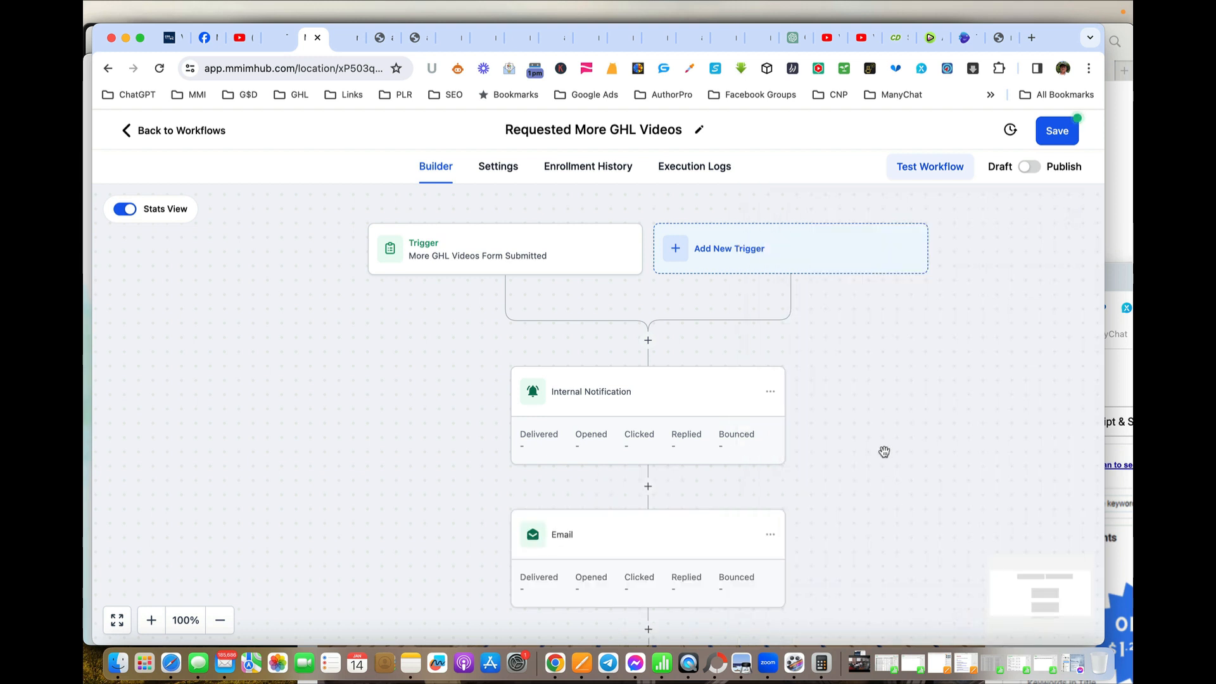
Step: Insert a Wait action below the Email action, finding it by searching the actions for "wai"
scroll(732, 505, down, 1)
scroll(734, 506, down, 3)
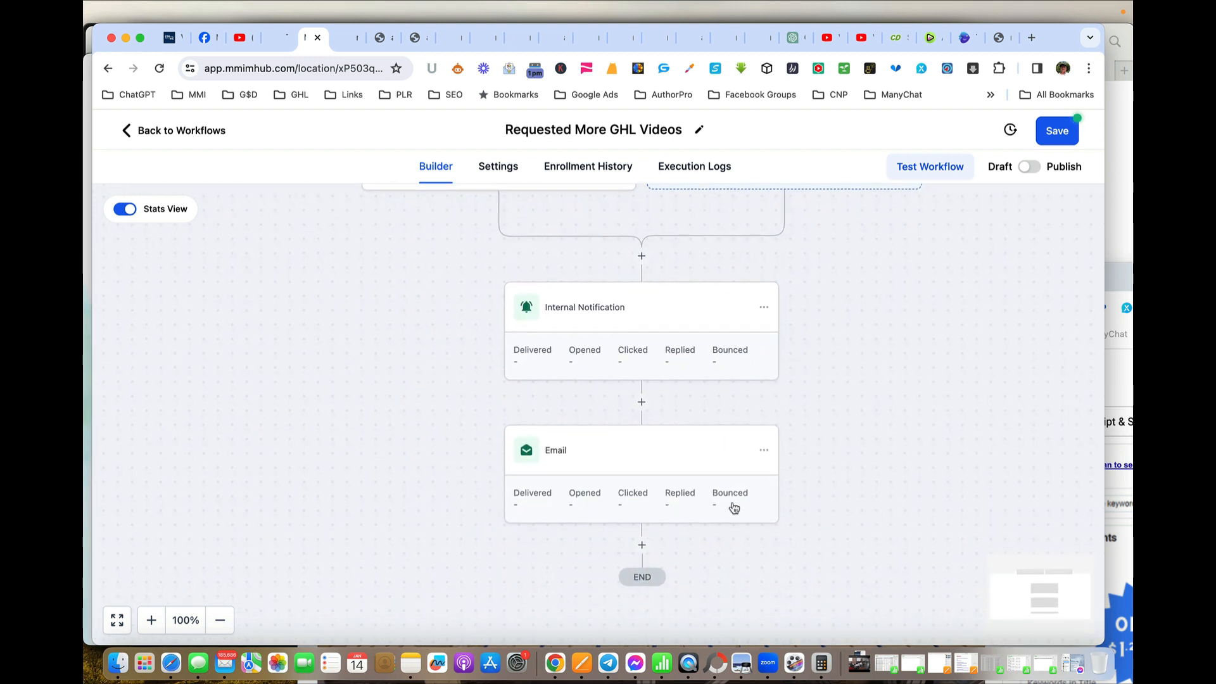
scroll(732, 502, up, 1)
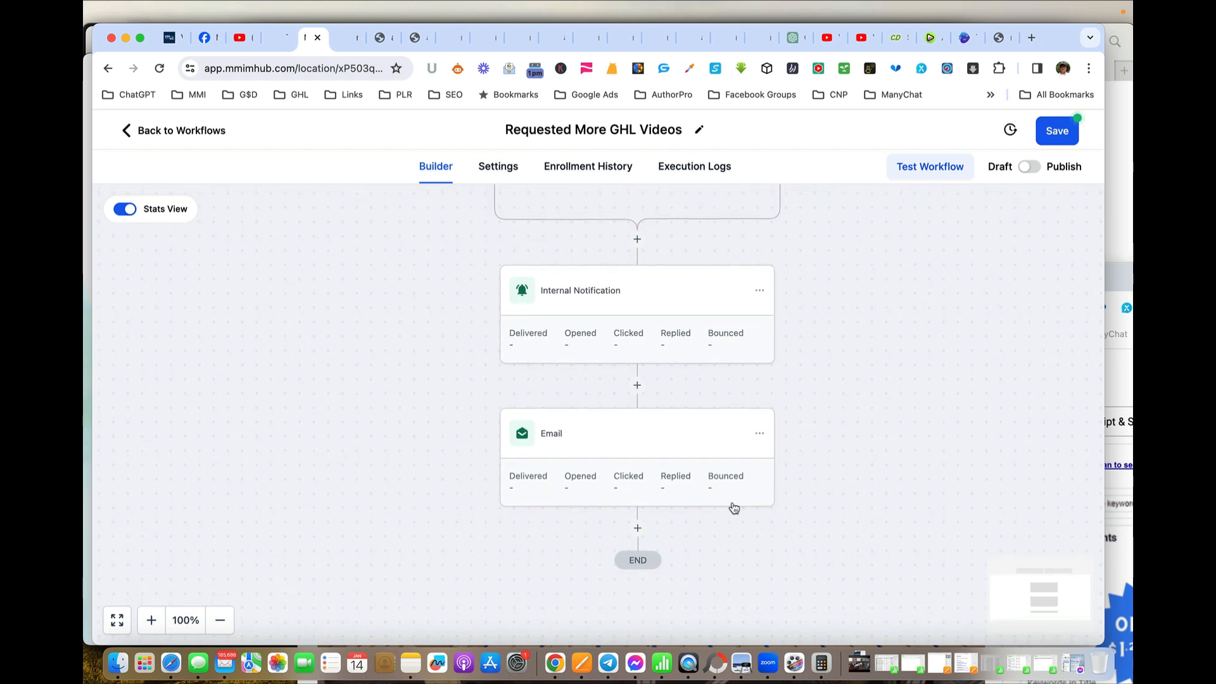
scroll(731, 503, down, 2)
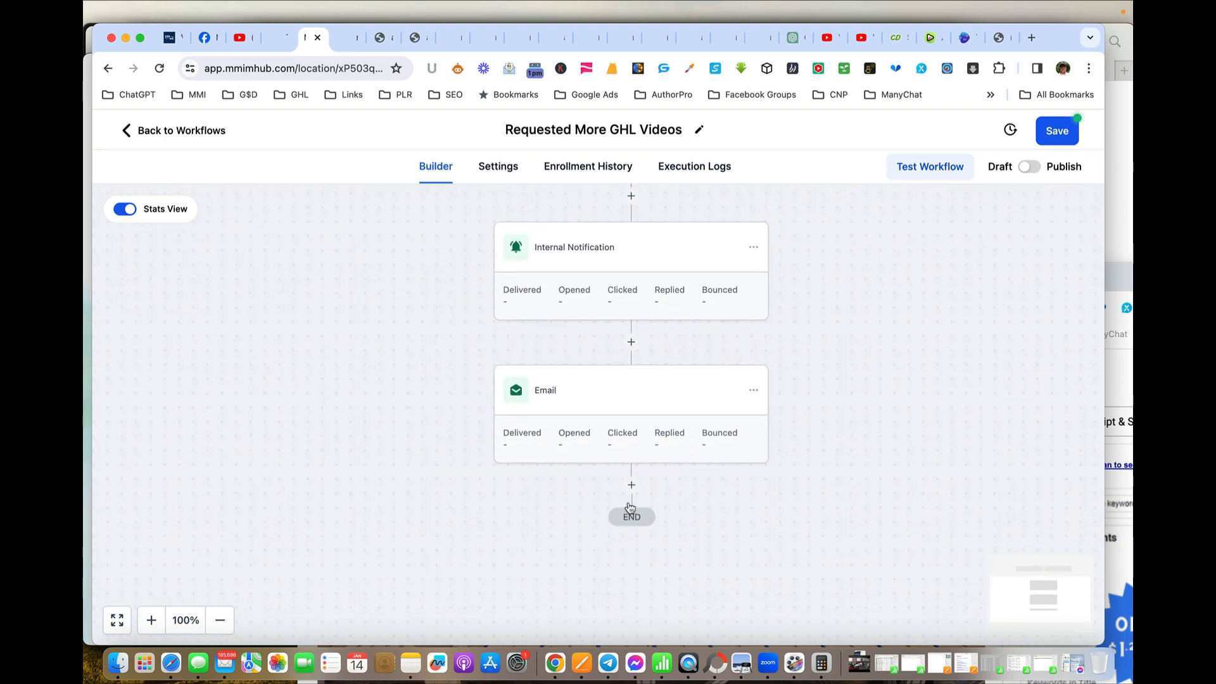
click(632, 484)
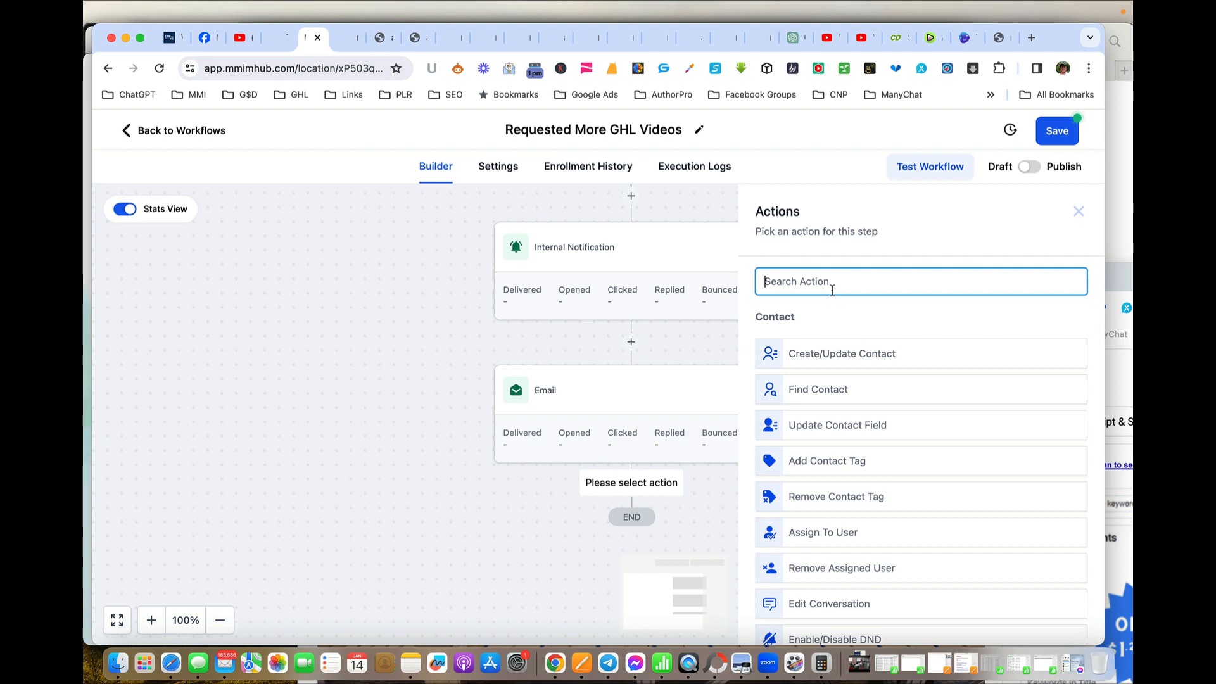
text(wai)
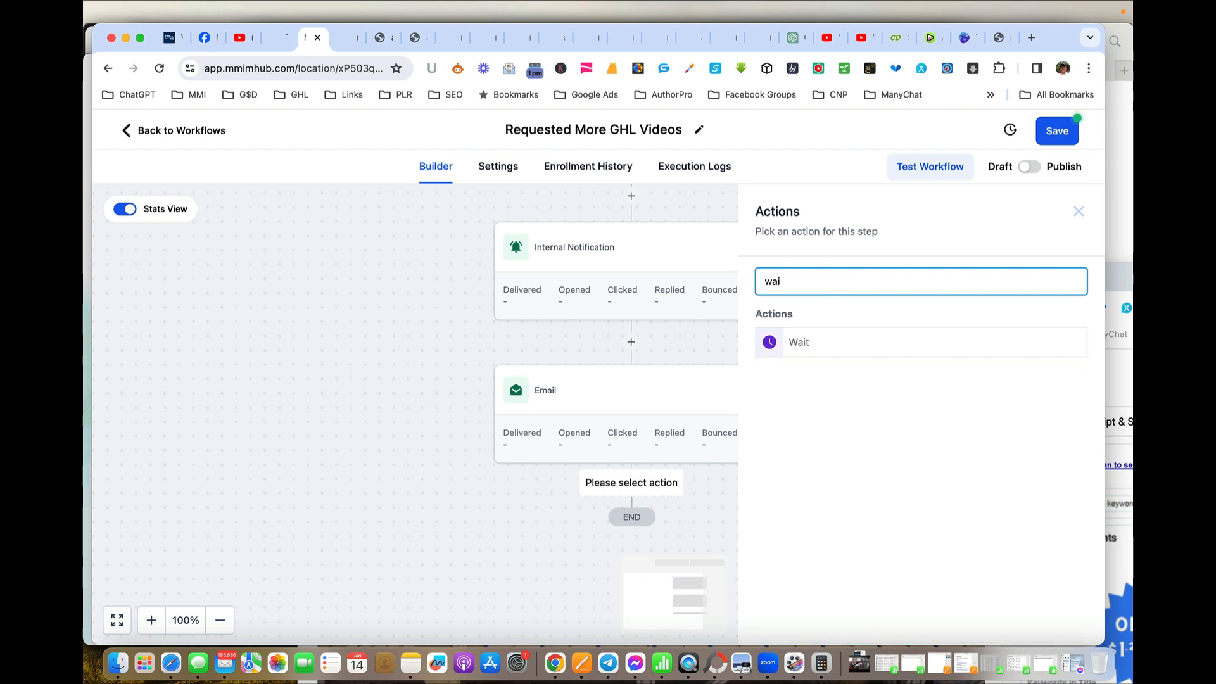
click(810, 344)
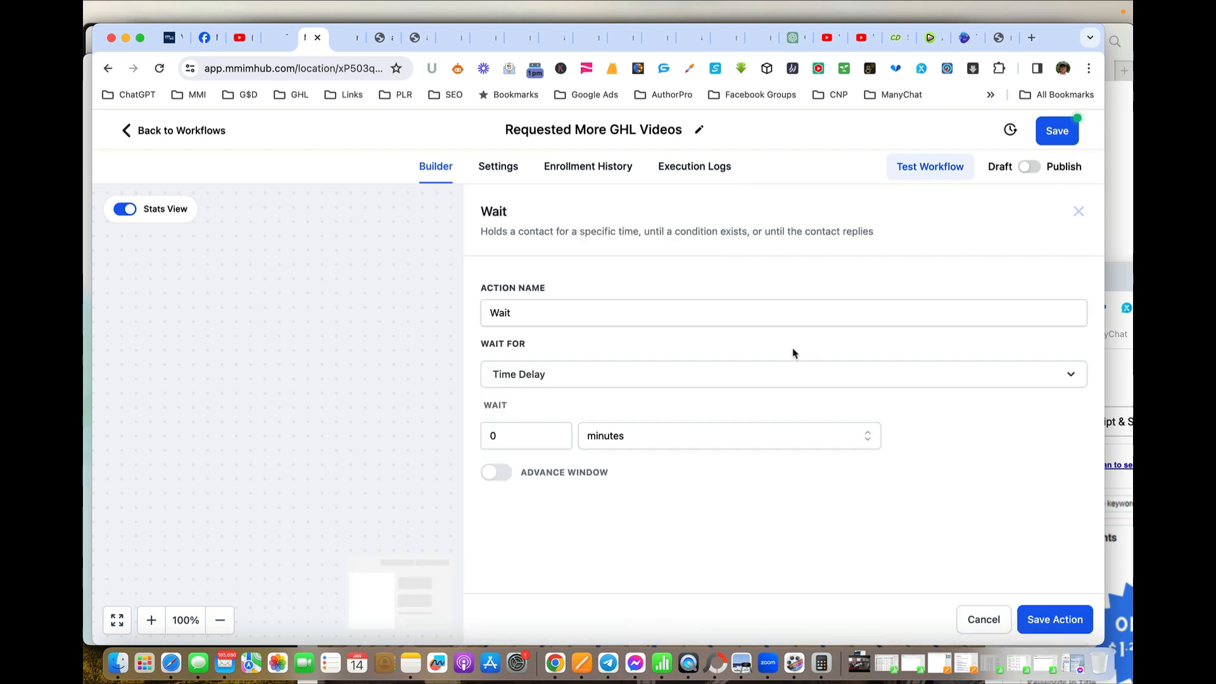
Step: Set the Wait action's time delay to 1 with the unit days
click(612, 437)
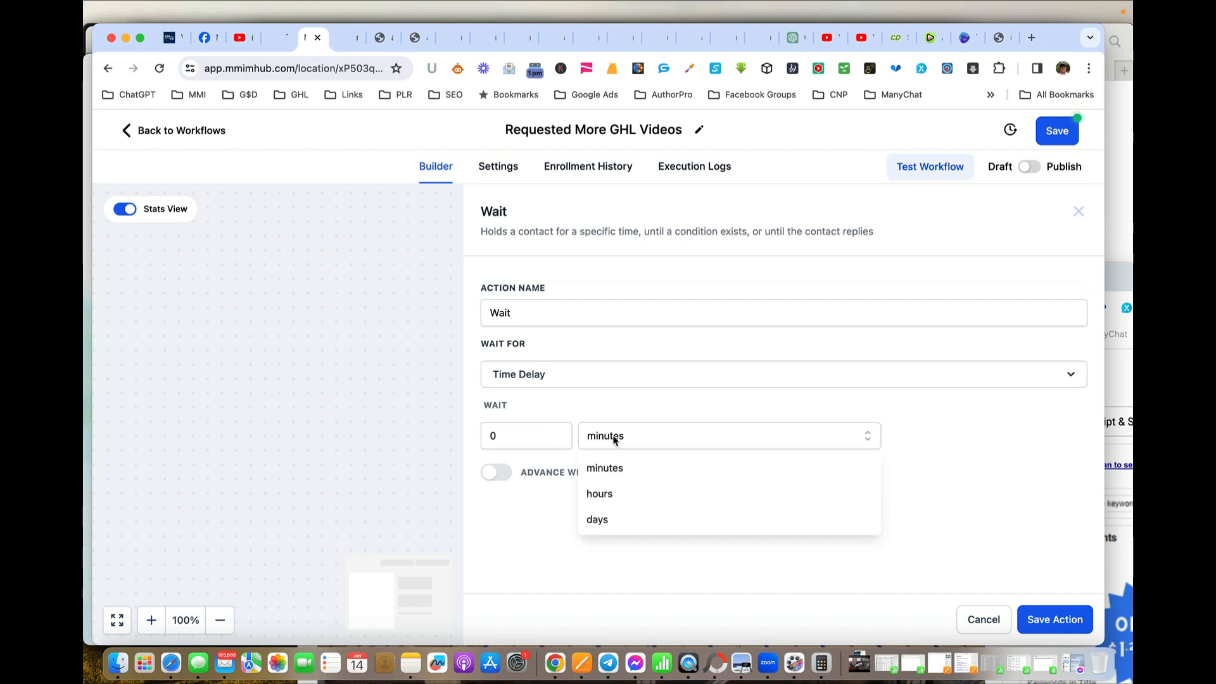
click(596, 519)
drag(524, 435, 474, 435)
text(1)
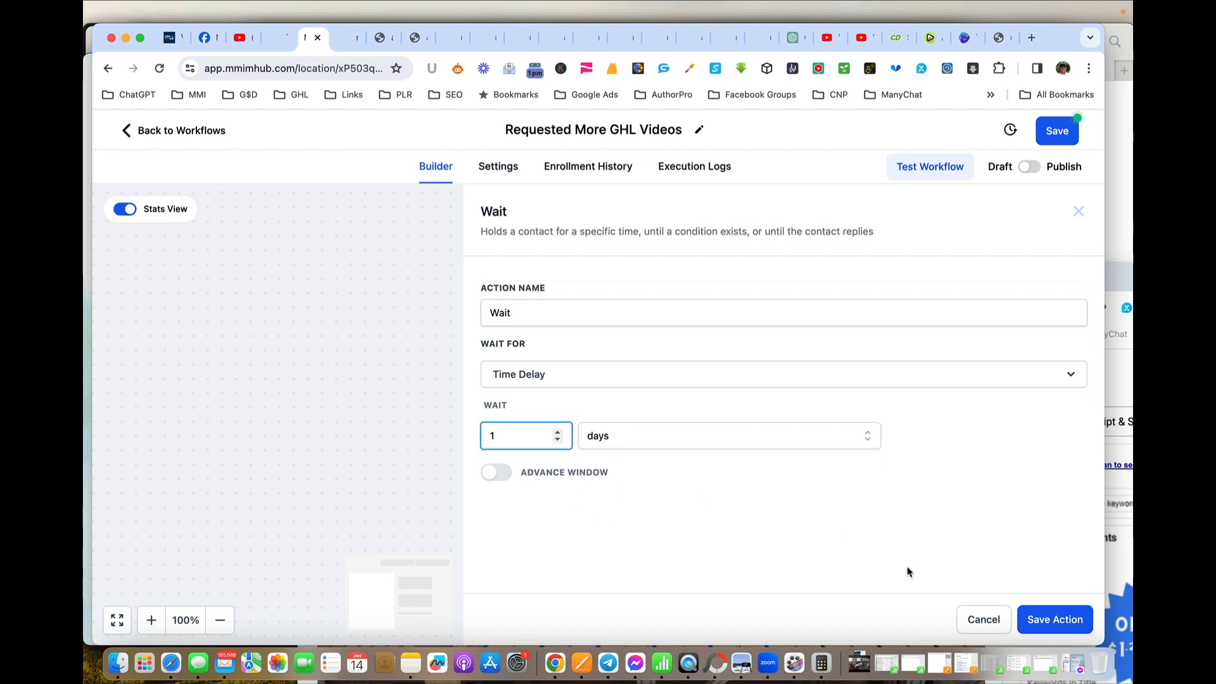
Step: Save the Wait action and open the list of actions for a step below it
click(1083, 630)
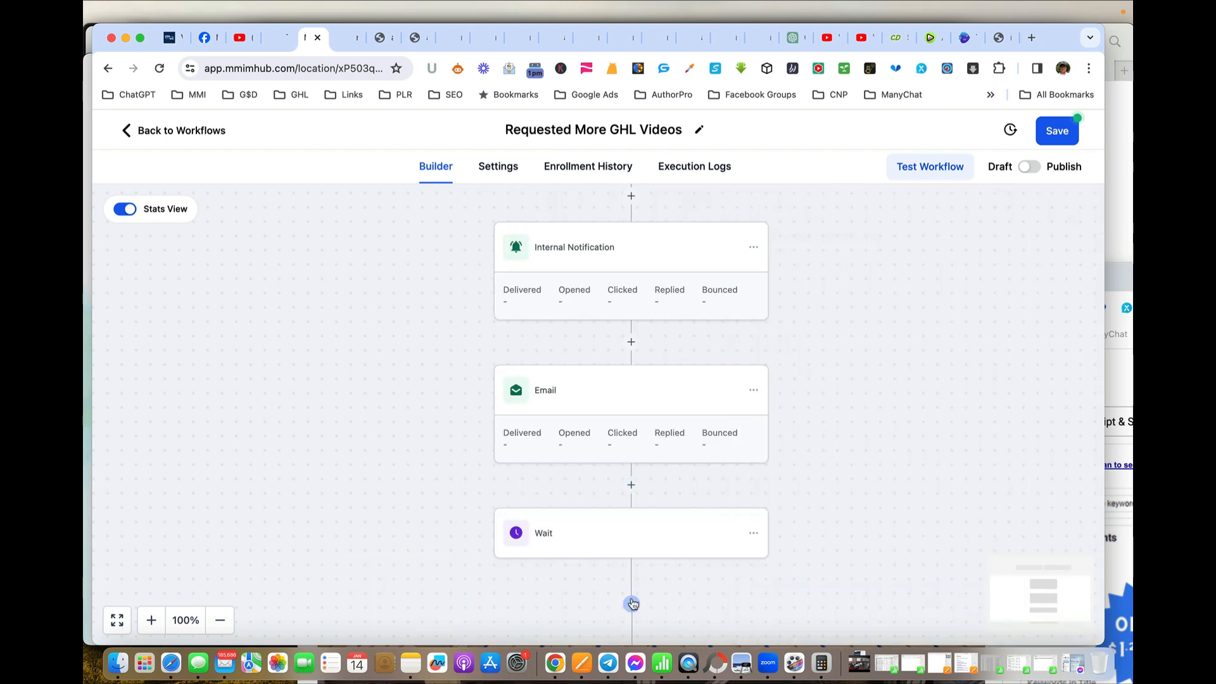
click(632, 605)
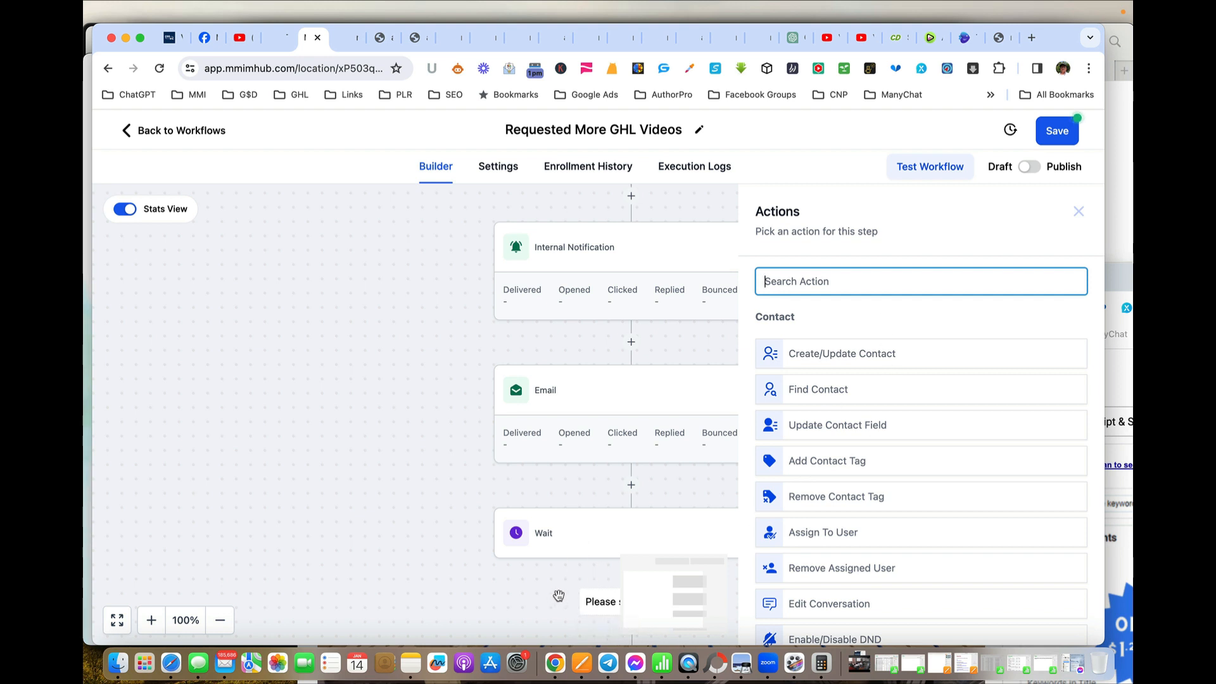
scroll(559, 595, down, 2)
scroll(418, 475, up, 4)
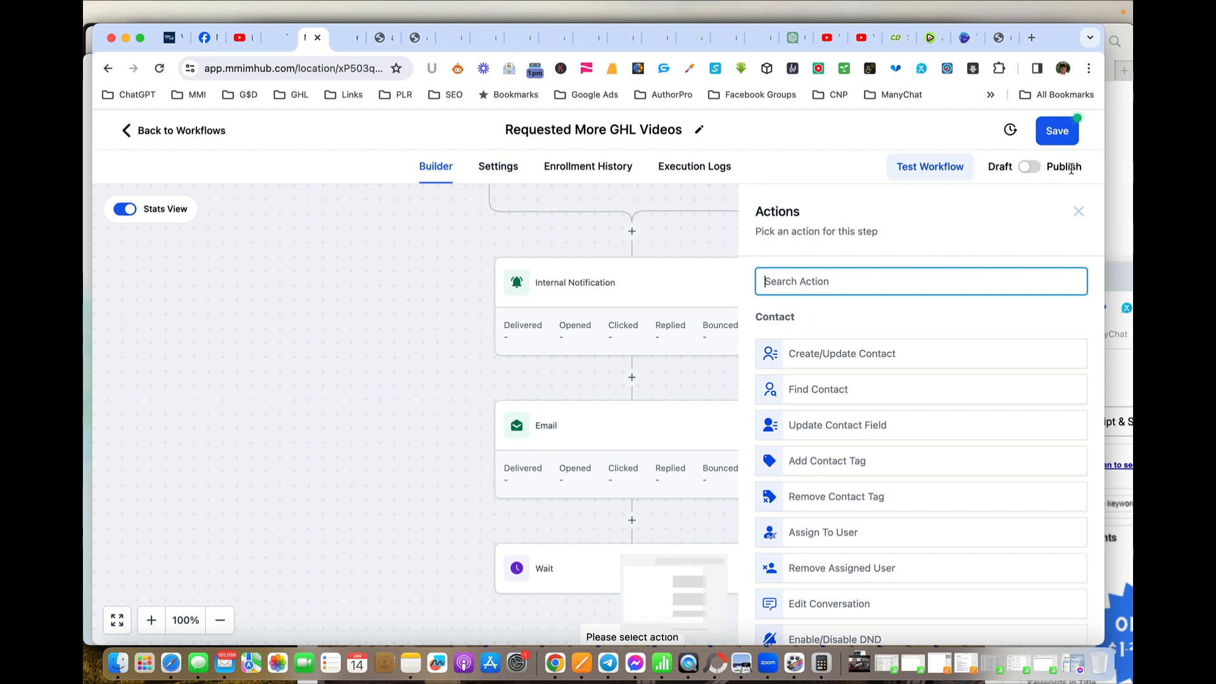
Step: Save the workflow and switch its status from Draft to Publish
click(1057, 132)
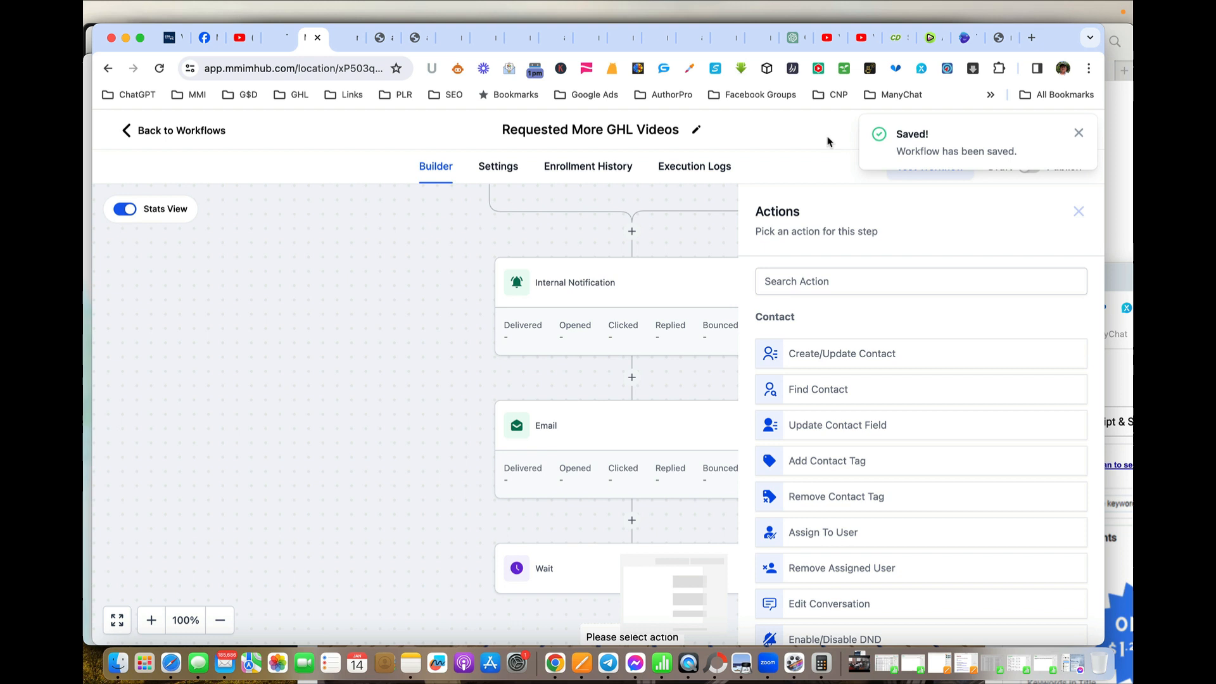
click(1078, 133)
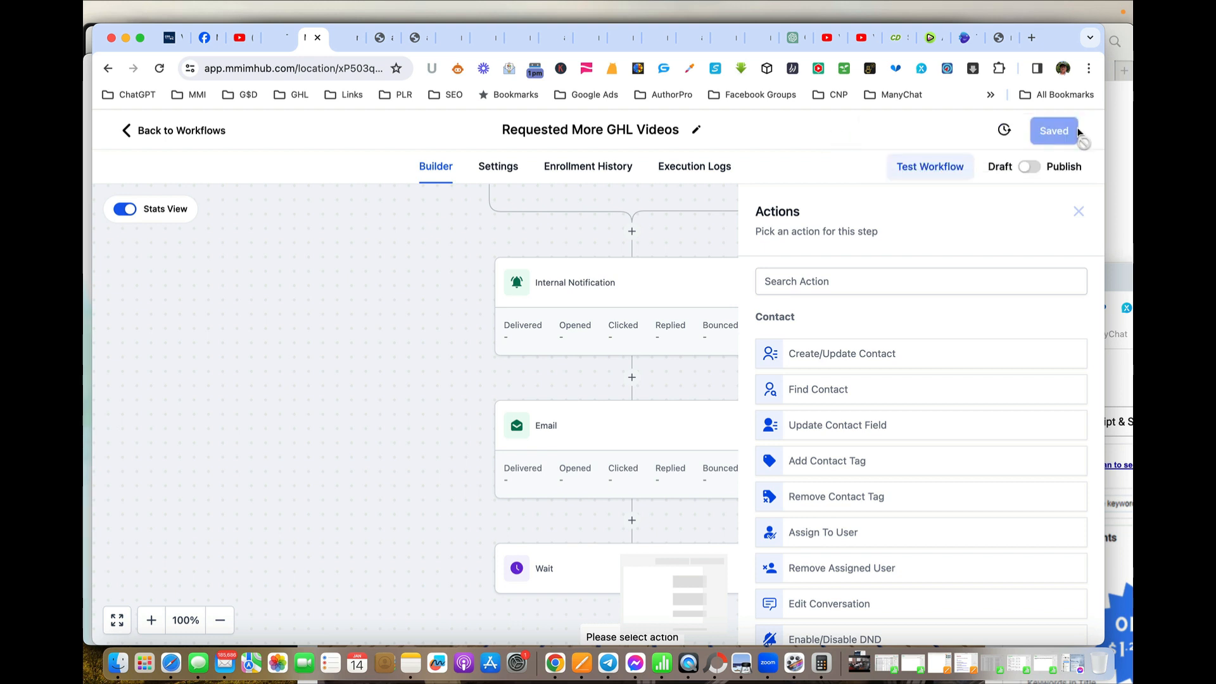
click(1028, 167)
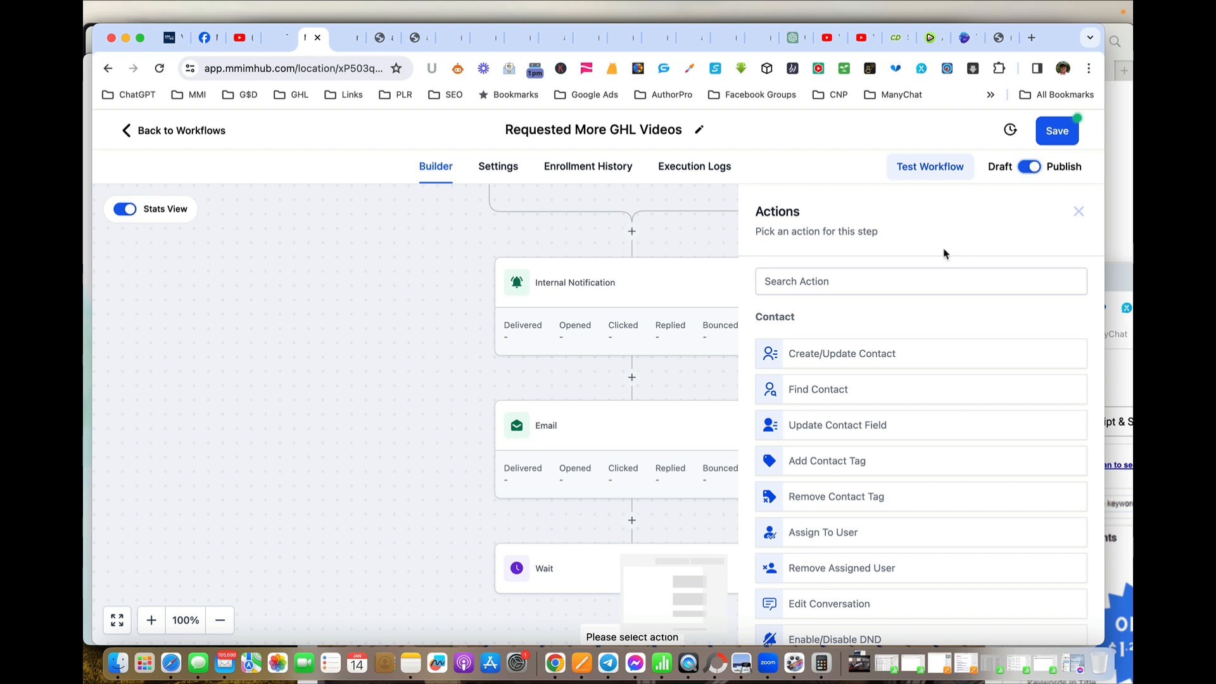
Step: Run a test of the workflow, finding the test contact by first name and selecting the first matching record
click(931, 167)
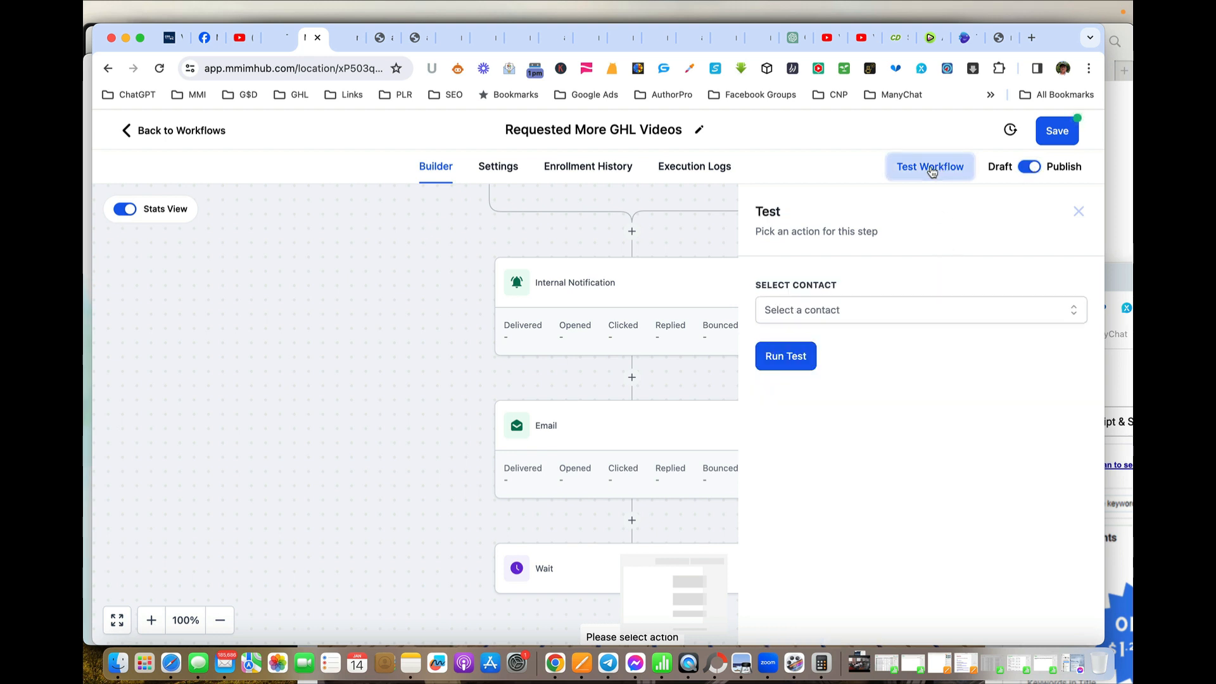
click(806, 313)
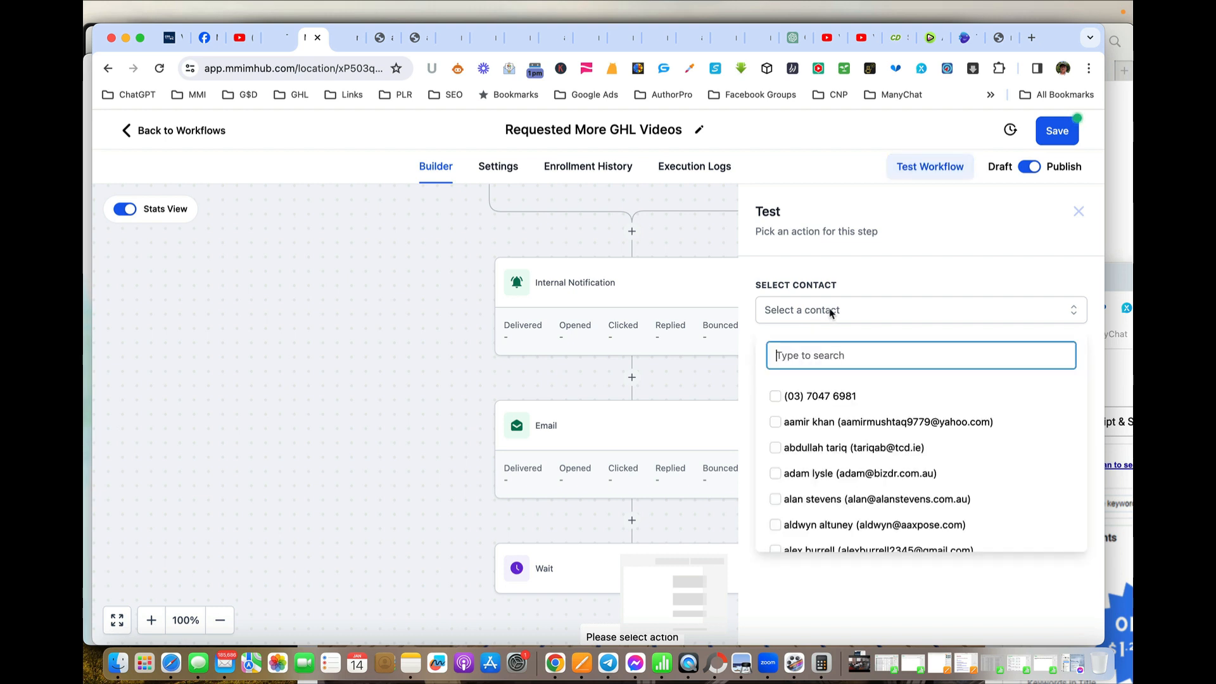
text(fred)
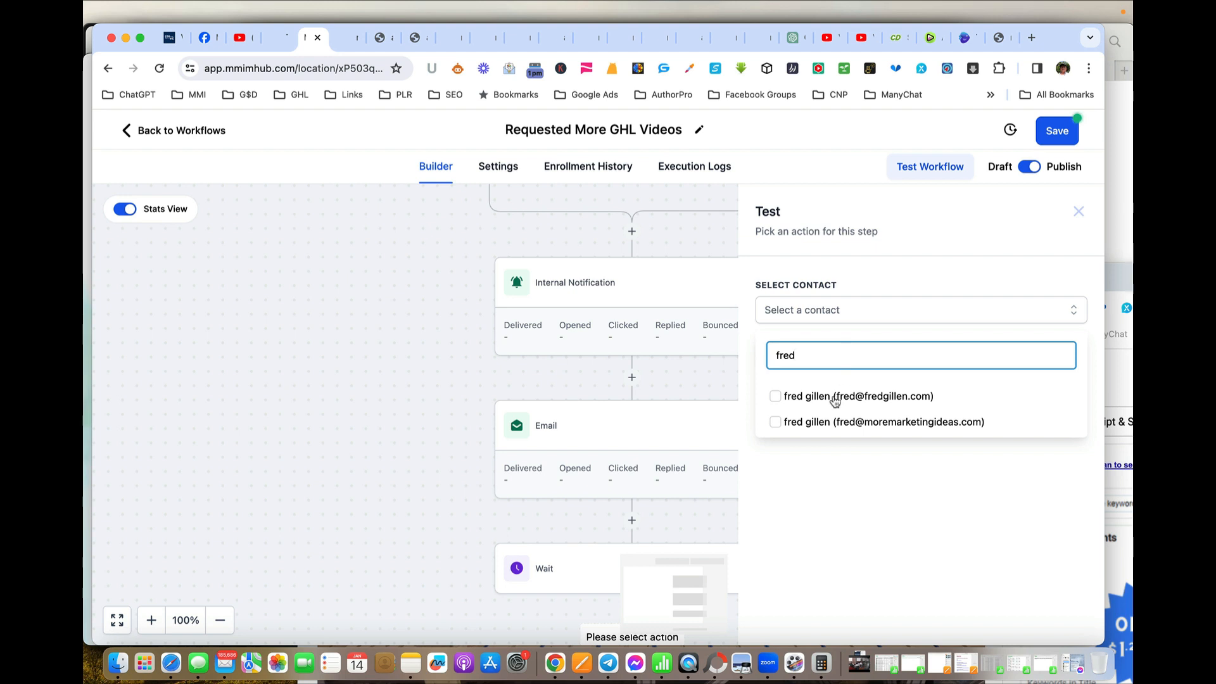
click(775, 396)
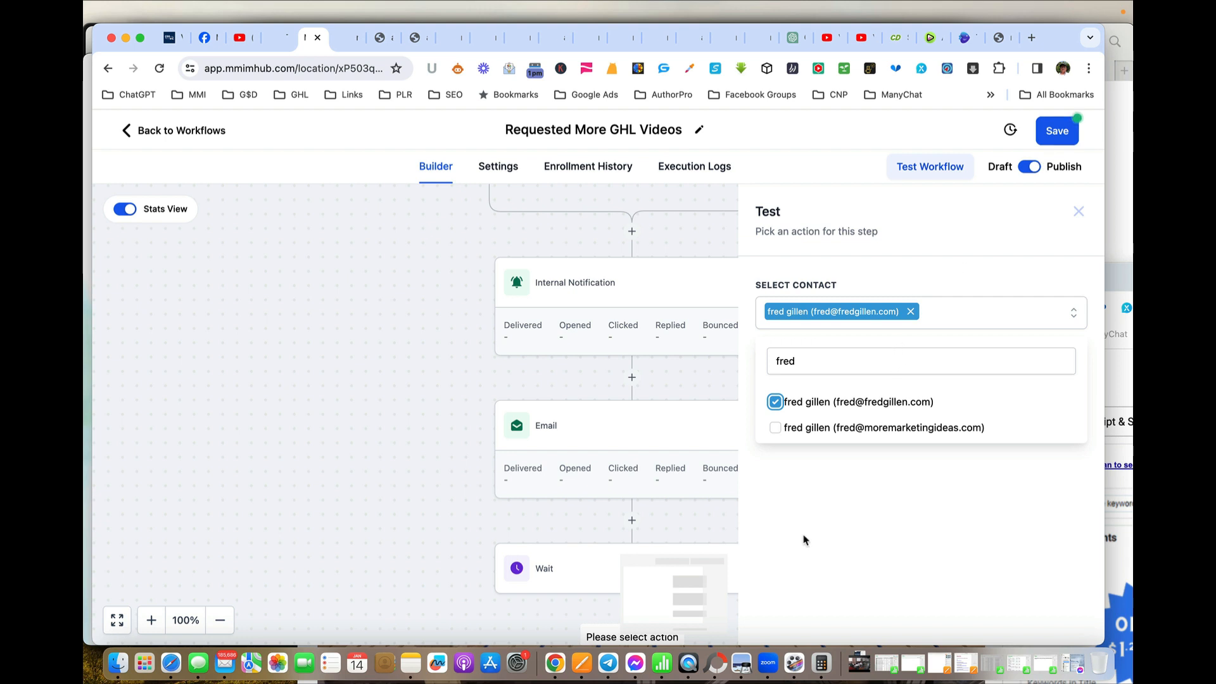
click(838, 462)
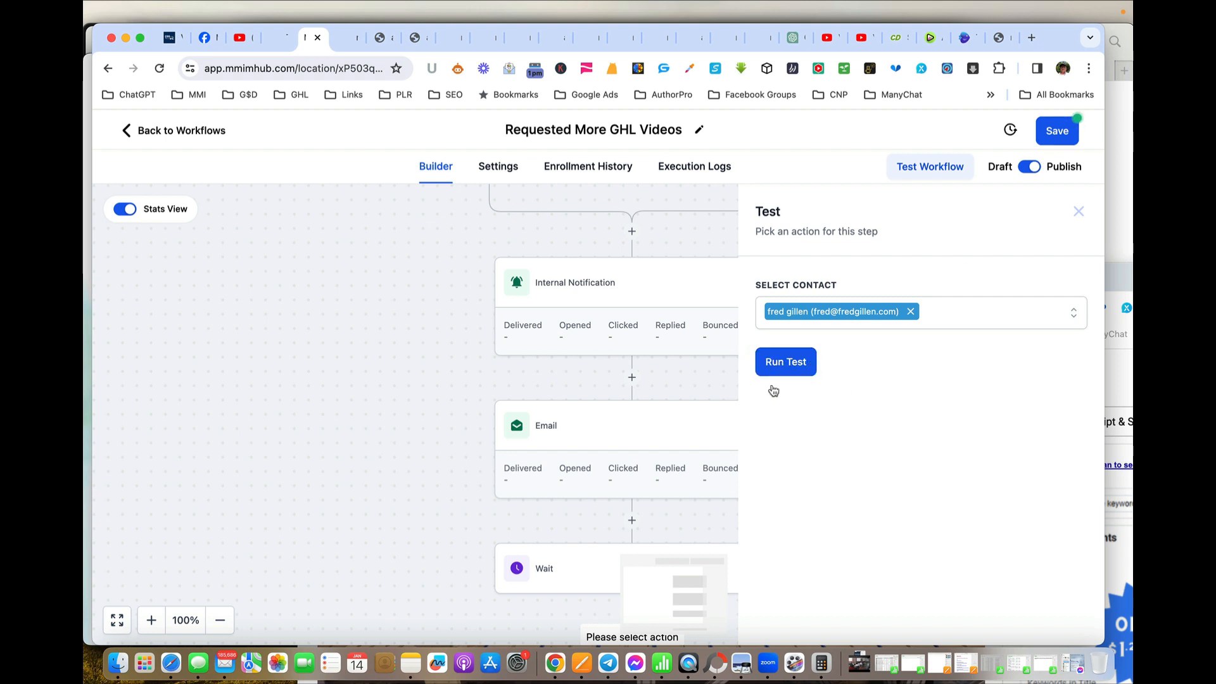
click(781, 363)
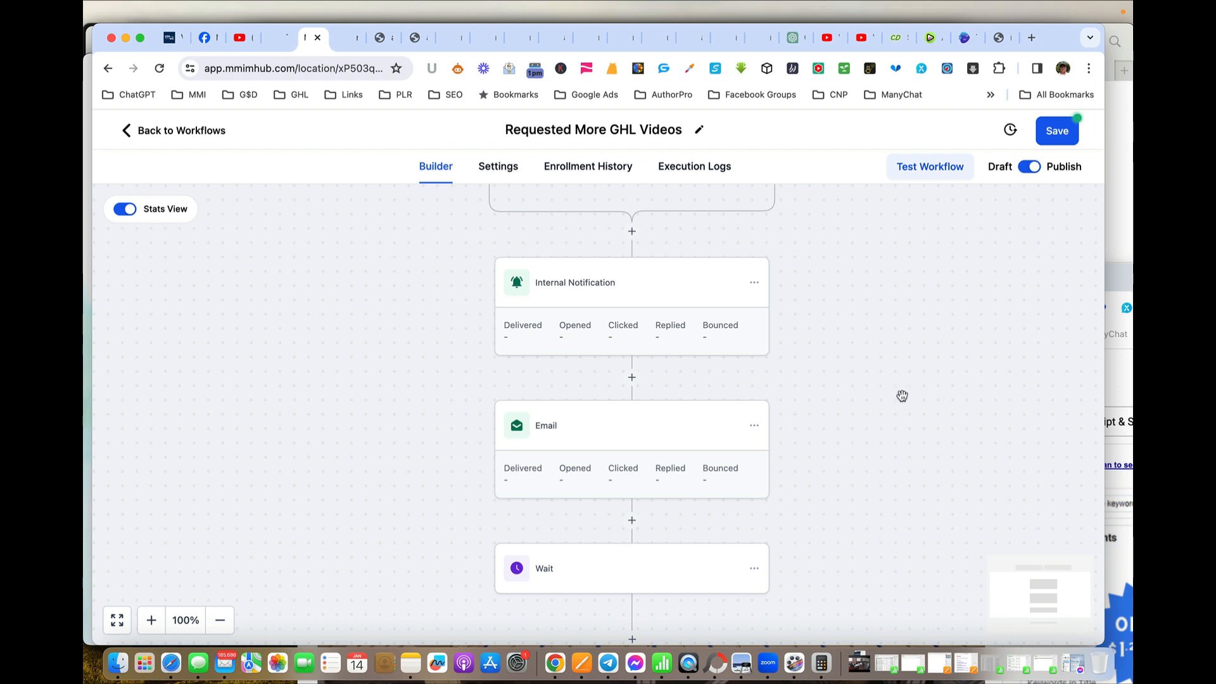
Step: Switch to Mail and read the two "More Videos Form Submitted" notifications and the "Your request was received for more GHL videos" email
click(217, 667)
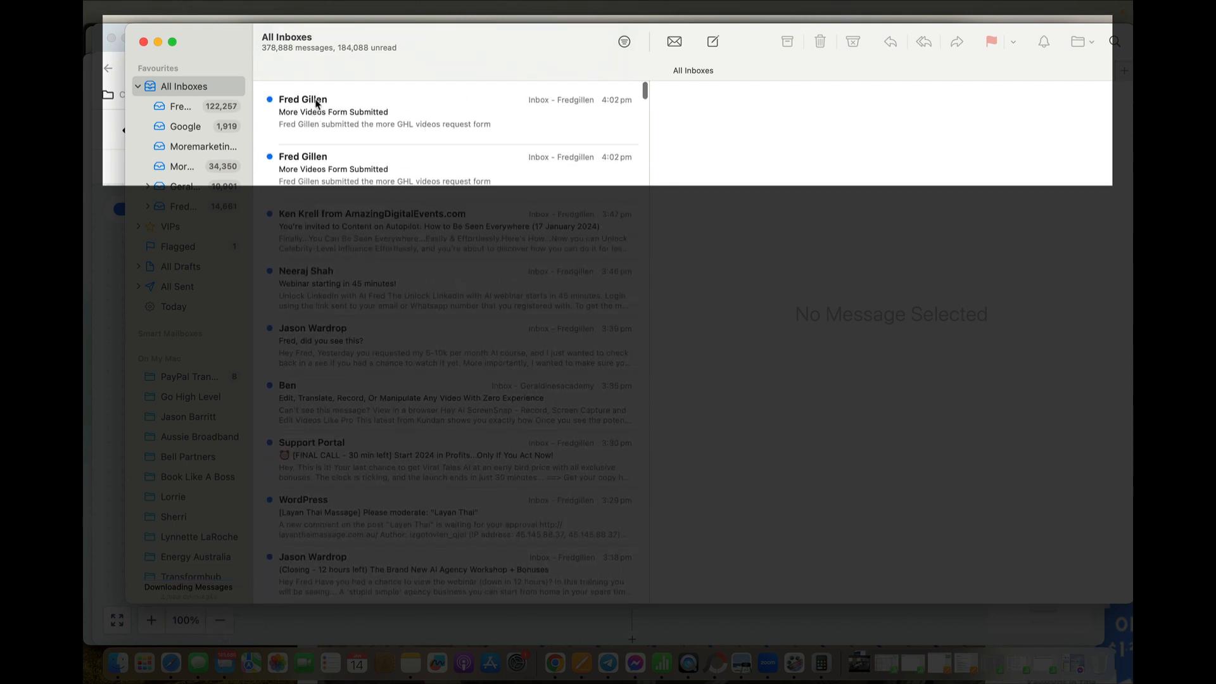
click(317, 103)
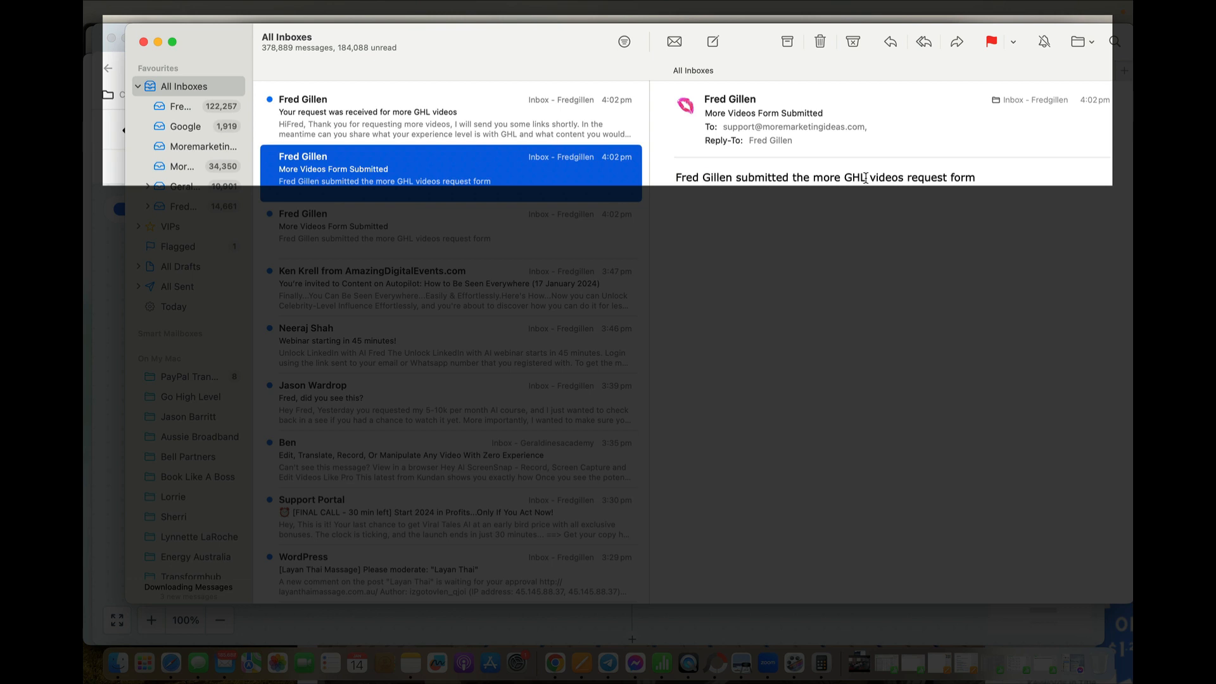
click(313, 227)
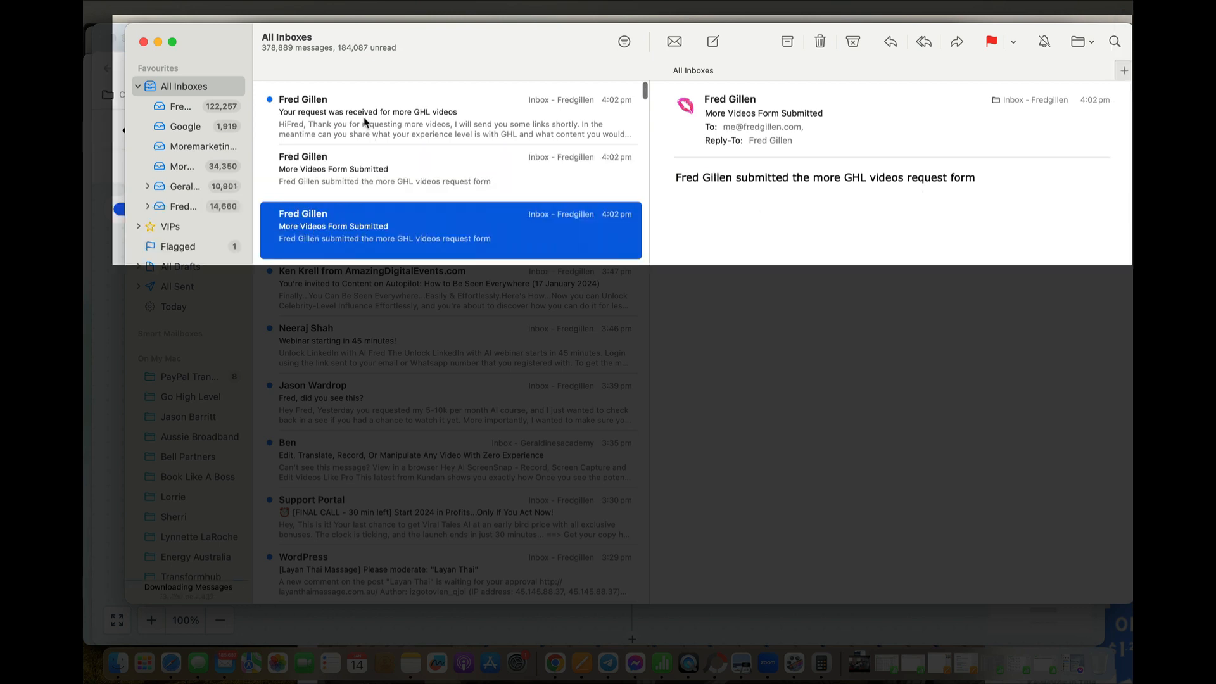
click(400, 126)
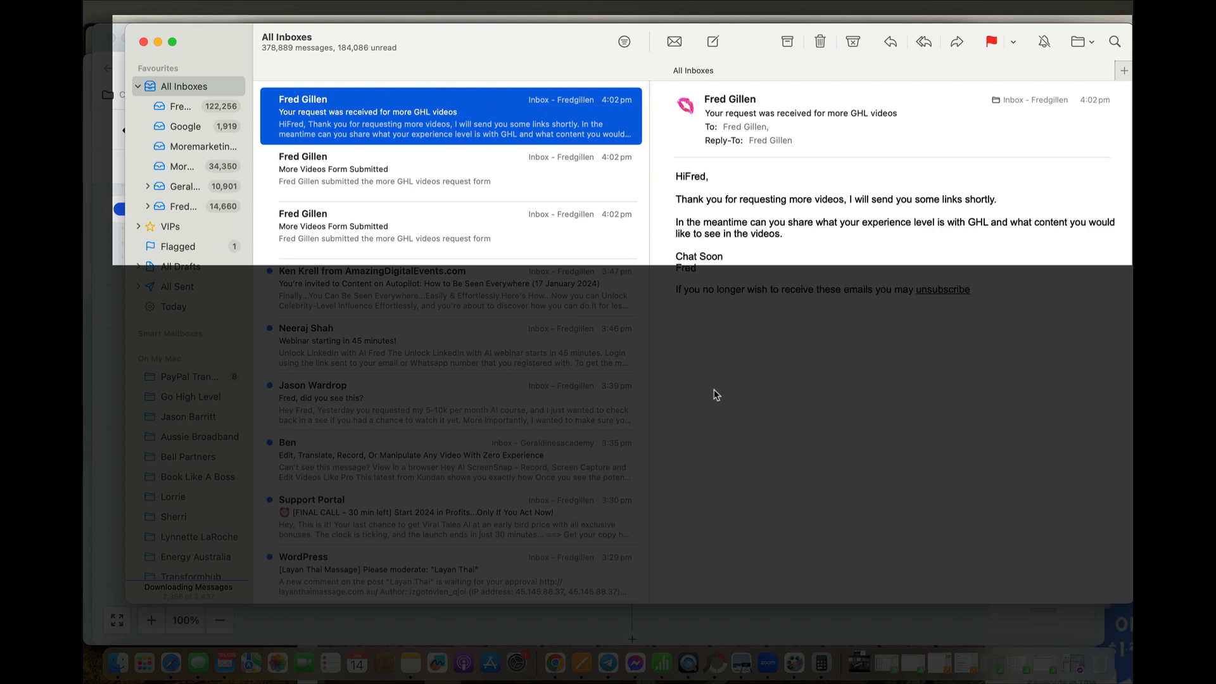